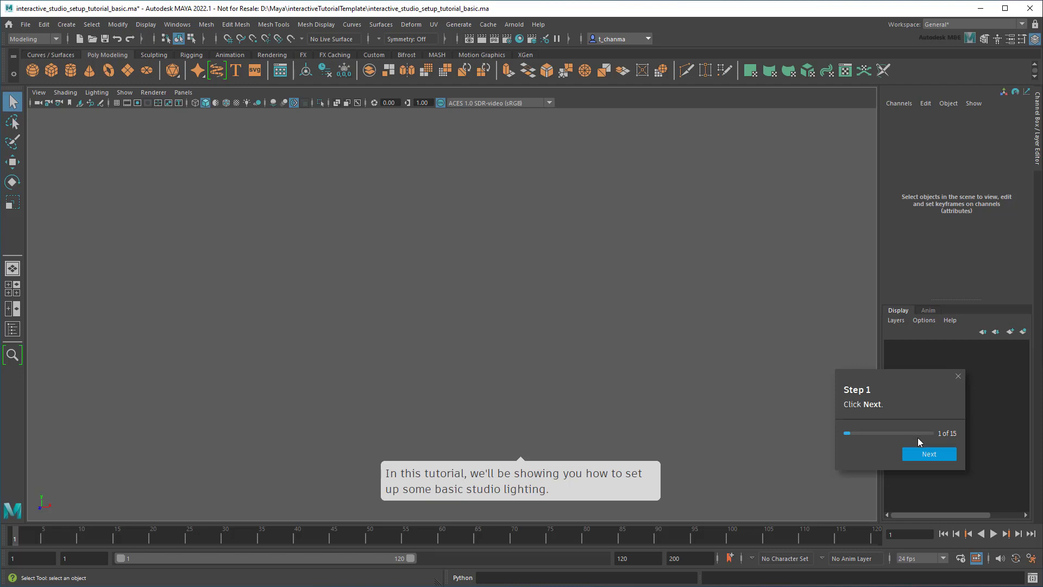
# Step: Follow the tutorial's opening steps: add a polygon plane scaled 1700 x 1700 and frame it
pyautogui.click(924, 455)
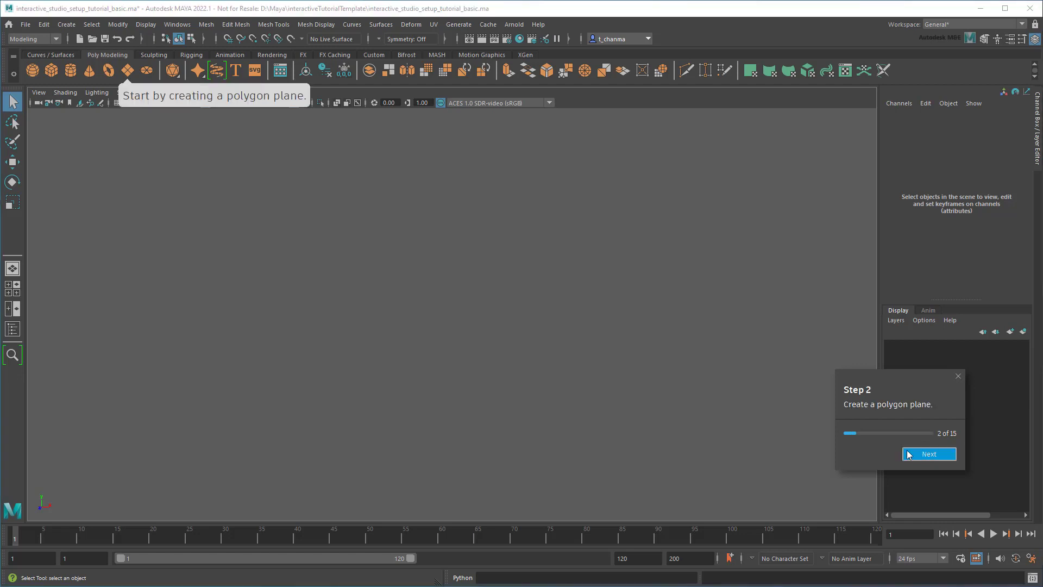
pyautogui.click(128, 71)
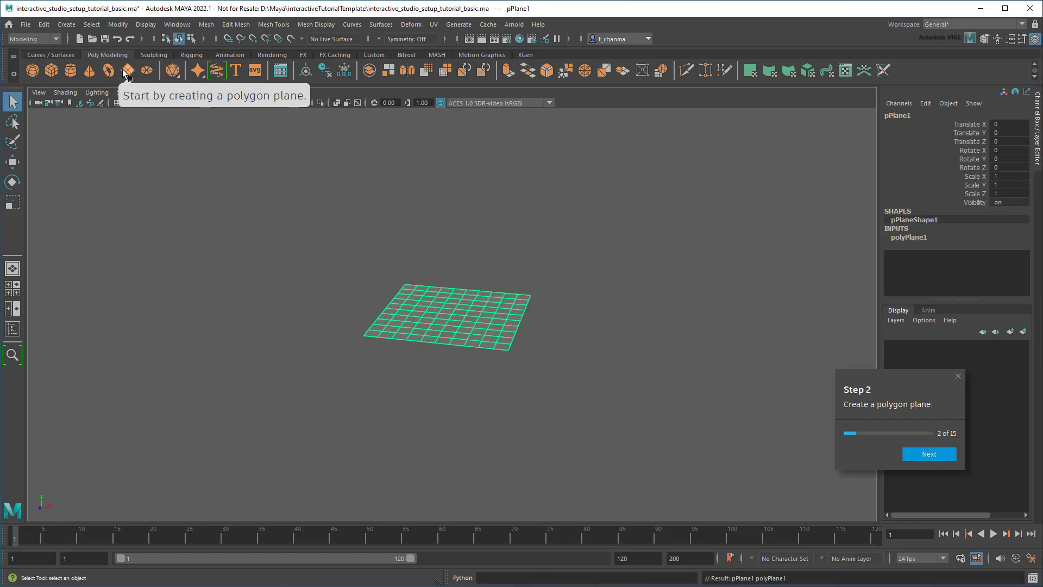
pyautogui.click(914, 454)
pyautogui.click(996, 176)
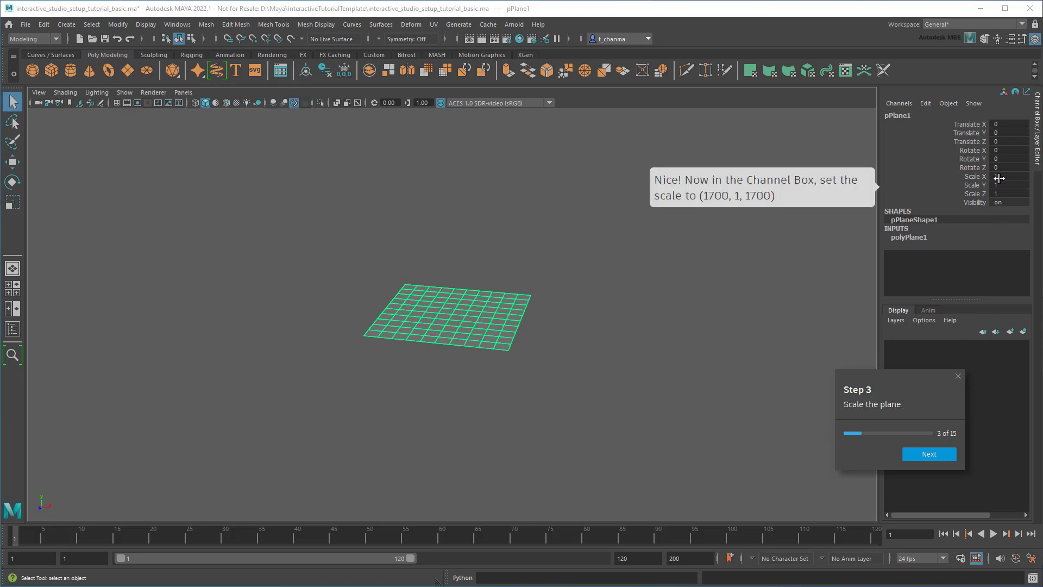
pyautogui.write('1700')
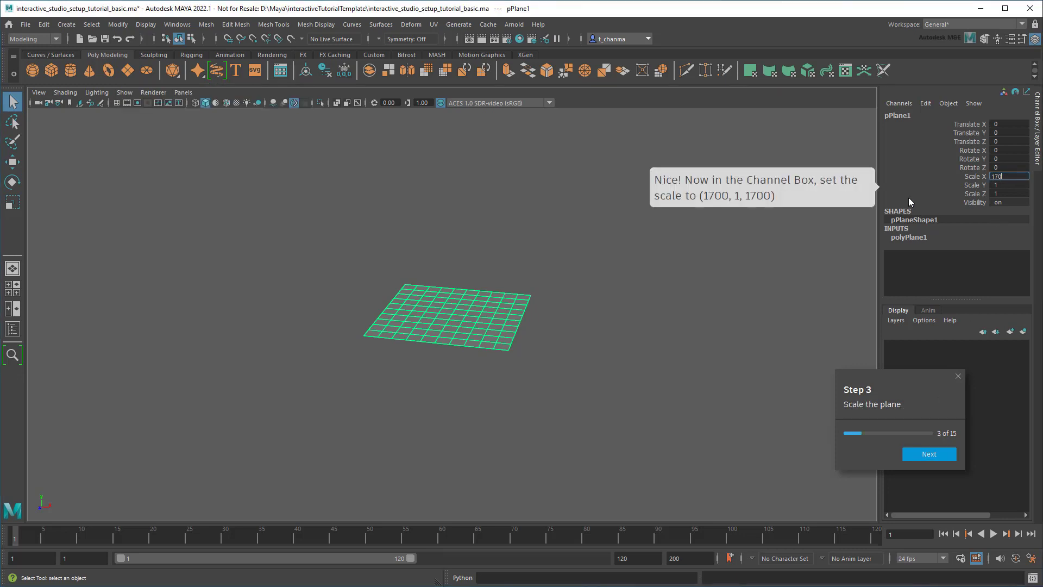
pyautogui.press('Tab')
pyautogui.press('Tab')
pyautogui.write('1700')
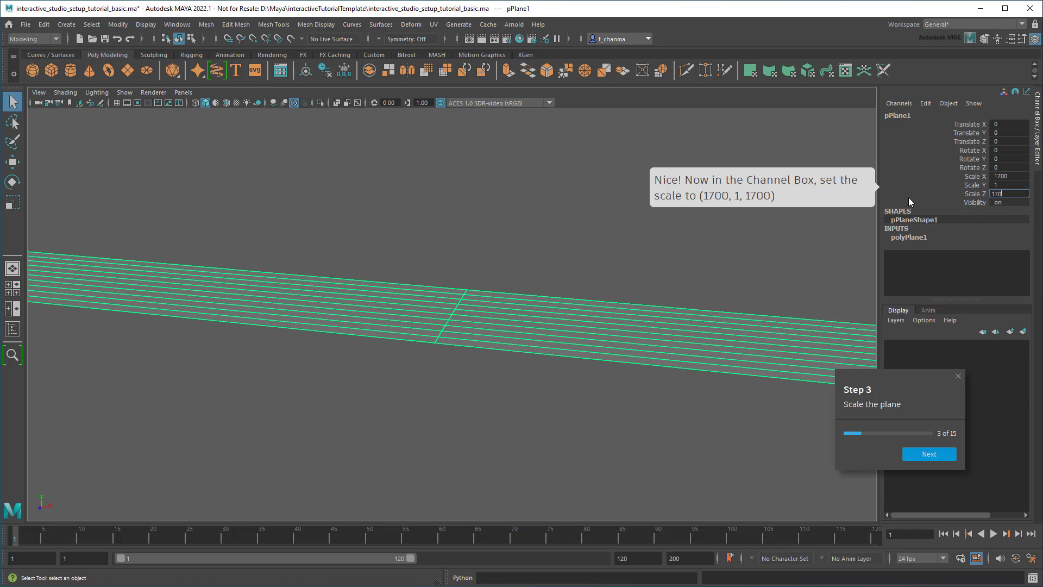
pyautogui.press('Return')
pyautogui.press('f')
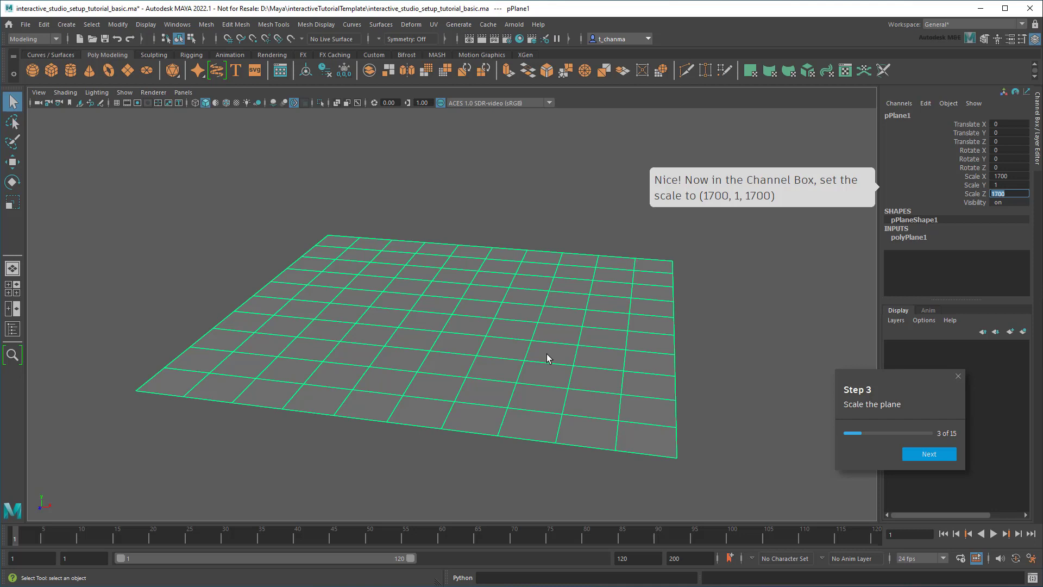
pyautogui.click(936, 457)
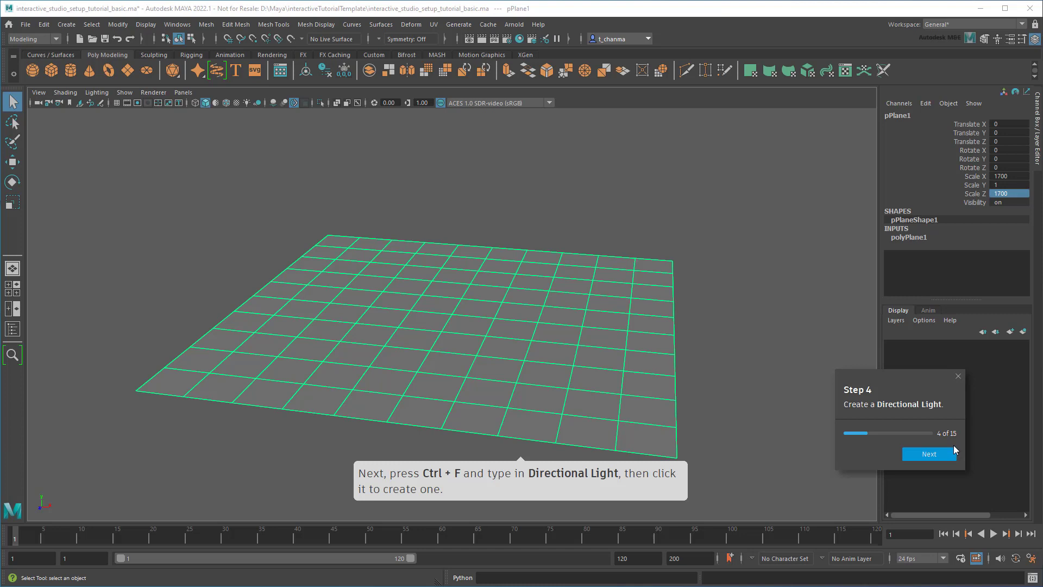
# Step: Exit the tutorial and open the Node Editor through command search
pyautogui.click(957, 376)
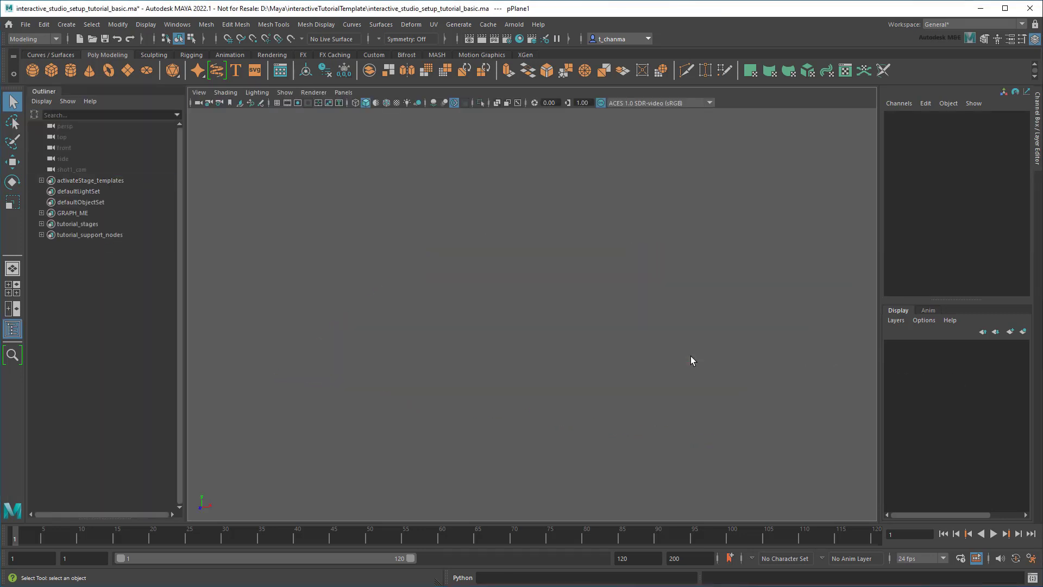
pyautogui.hotkey('ctrl', 'f')
pyautogui.write('node')
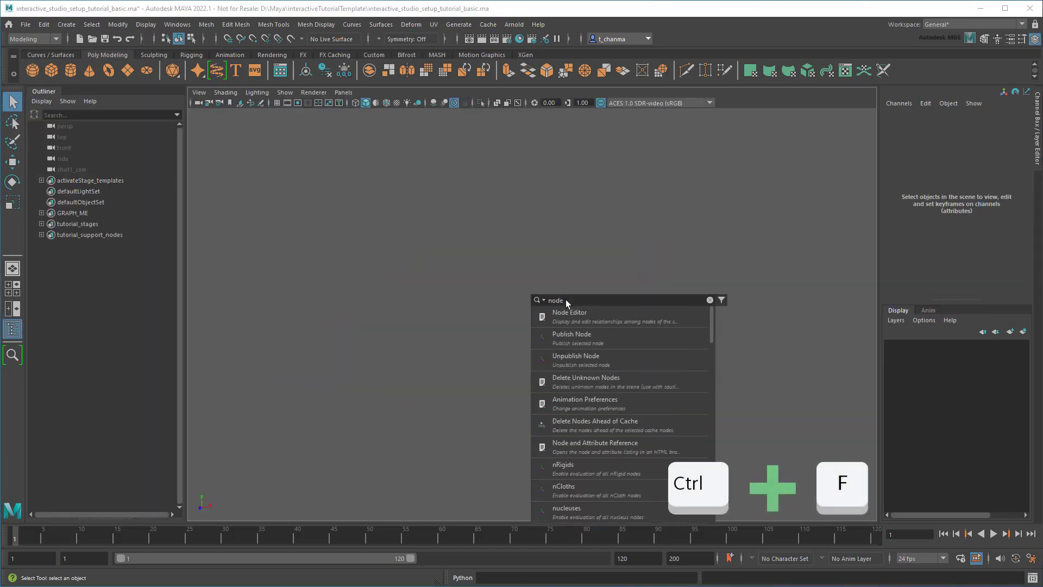
pyautogui.press('Return')
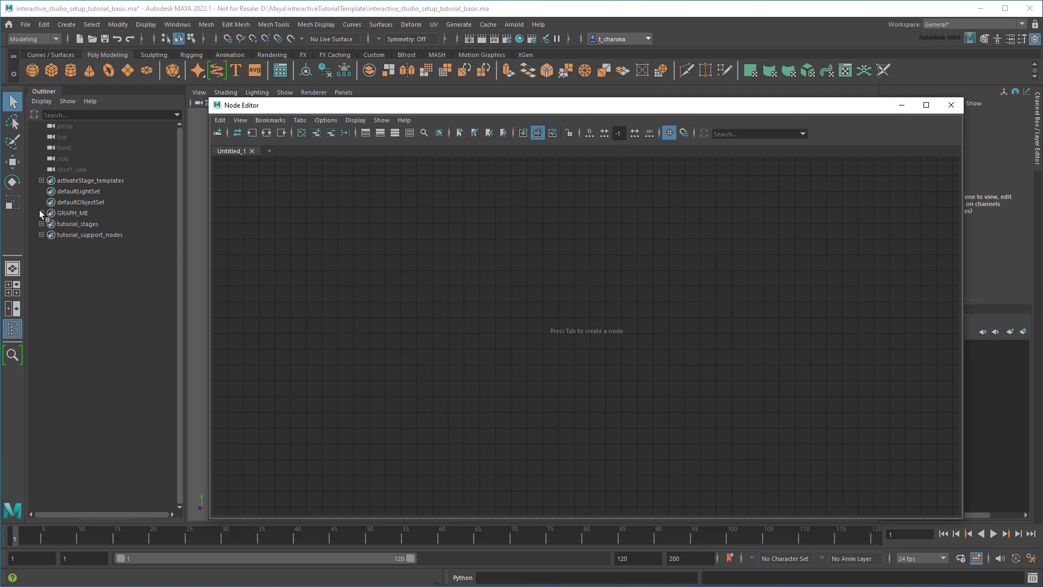
# Step: Graph all GRAPH_ME children through stage9 and pan to the template nodes
pyautogui.click(41, 213)
pyautogui.click(111, 228)
pyautogui.scroll(-10, 89, 408)
pyautogui.keyDown('shift'); pyautogui.click(87, 473); pyautogui.keyUp('shift')
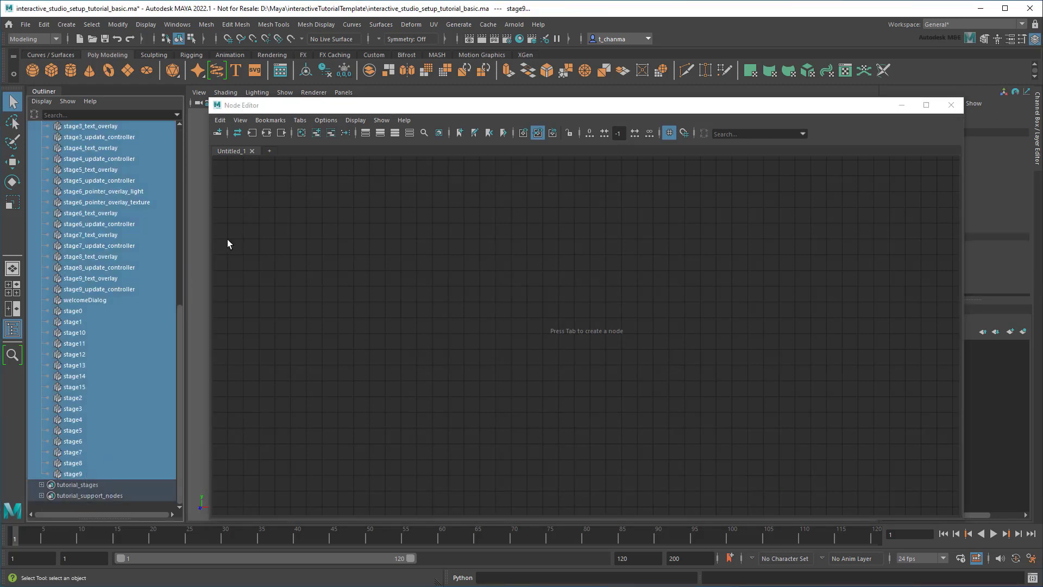
pyautogui.click(260, 134)
pyautogui.click(878, 330)
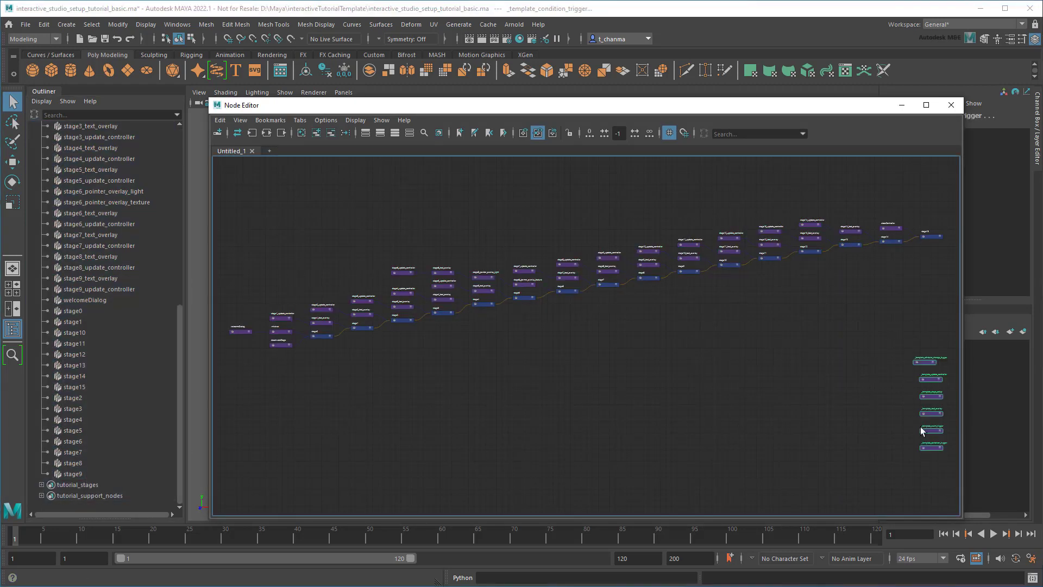
pyautogui.moveTo(928, 403); pyautogui.dragTo(635, 382)
pyautogui.scroll(5, 449, 415)
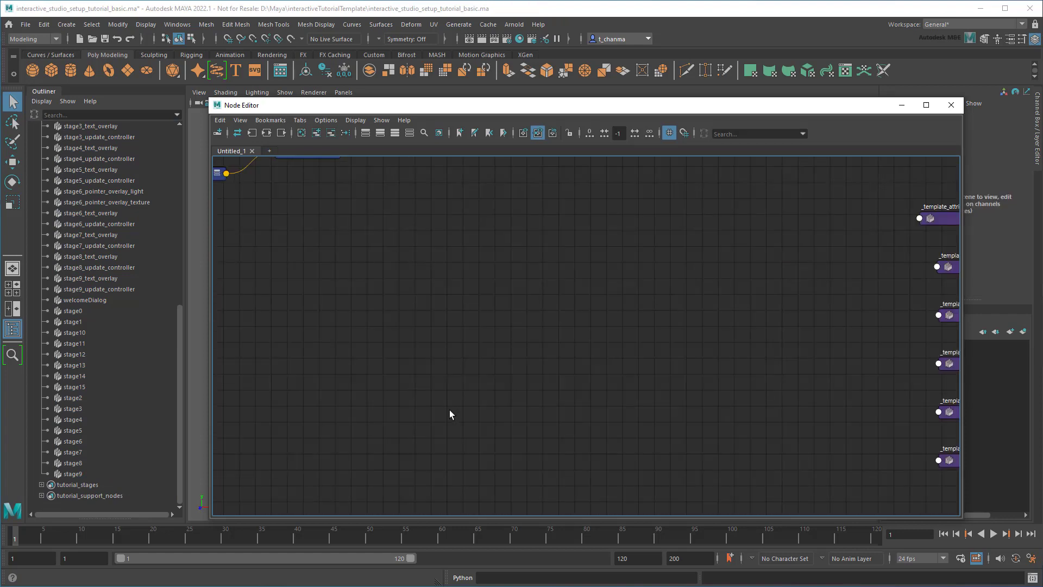
pyautogui.keyDown('alt'); pyautogui.moveTo(448, 414); pyautogui.dragTo(839, 485, button='middle'); pyautogui.keyUp('alt')
pyautogui.scroll(3, 839, 485)
pyautogui.keyDown('alt'); pyautogui.moveTo(756, 398); pyautogui.dragTo(803, 502, button='middle'); pyautogui.keyUp('alt')
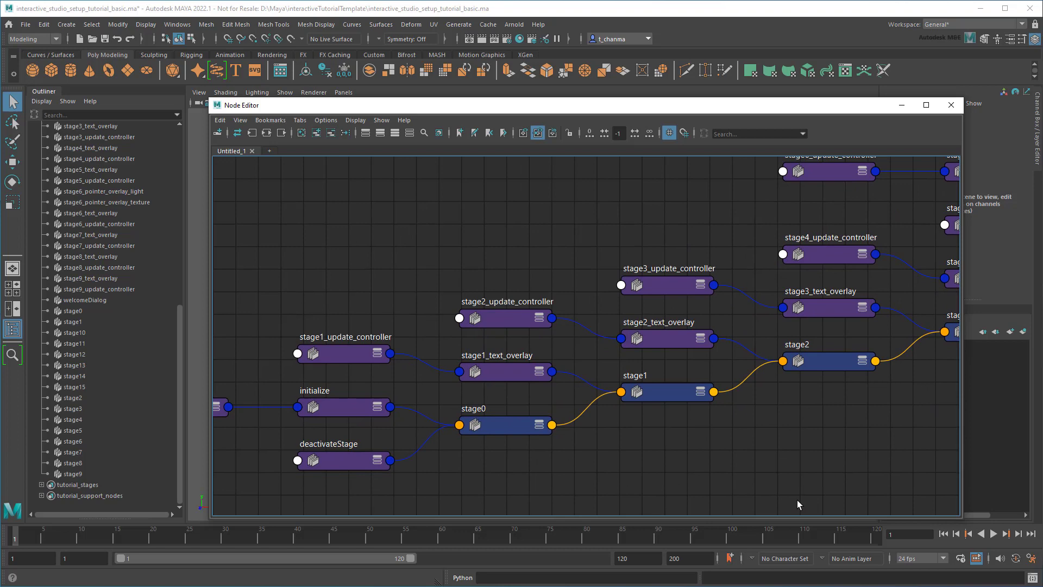
pyautogui.scroll(-2, 797, 500)
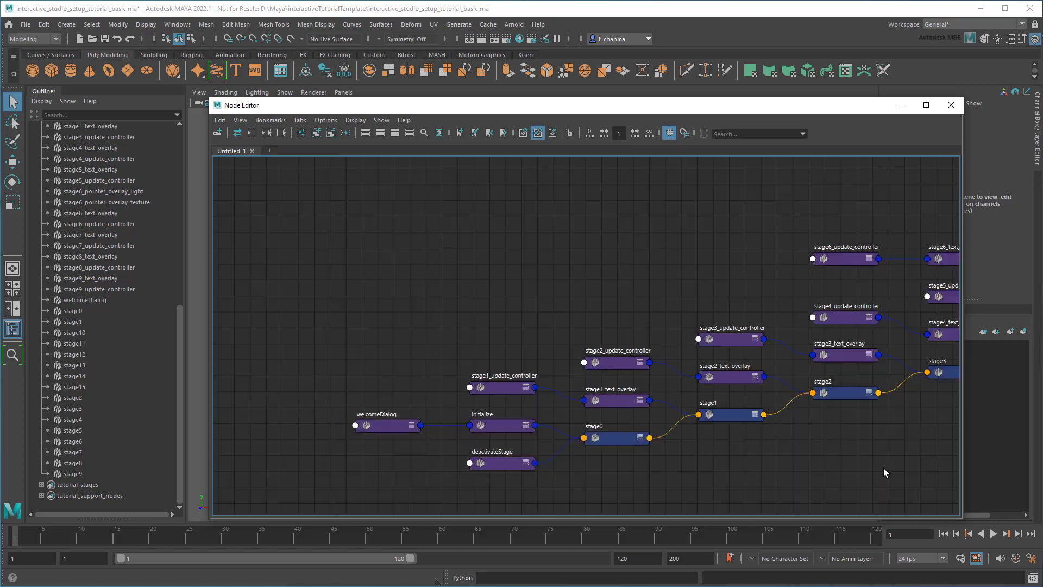
pyautogui.keyDown('alt'); pyautogui.moveTo(880, 472); pyautogui.dragTo(228, 272, button='middle'); pyautogui.keyUp('alt')
pyautogui.scroll(3, 661, 377)
pyautogui.scroll(2, 563, 337)
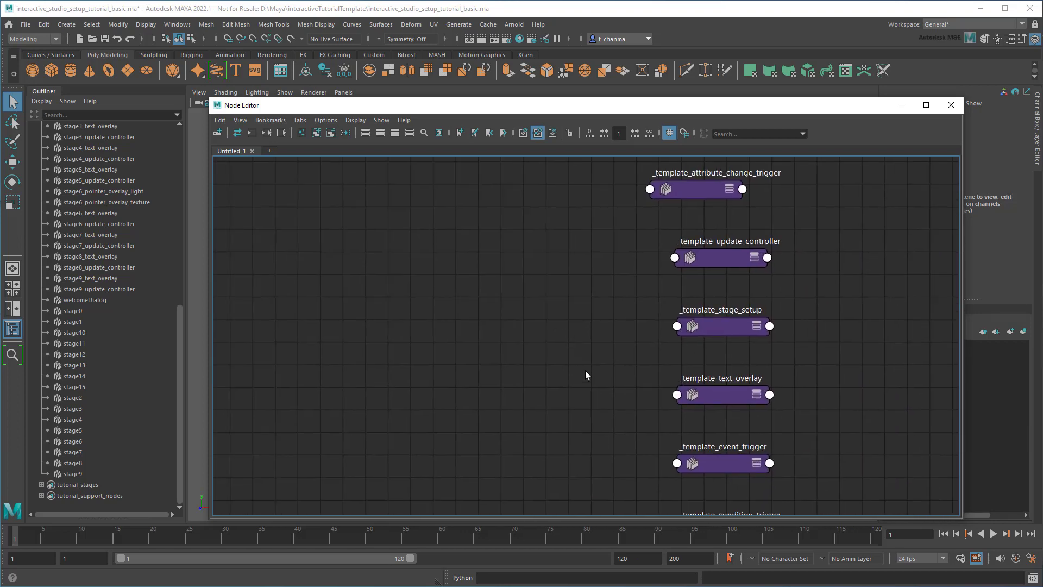
# Step: Duplicate _template_event_trigger and rename the copy to stage2_create_plane_trigger
pyautogui.click(724, 465)
pyautogui.hotkey('ctrl', 'd')
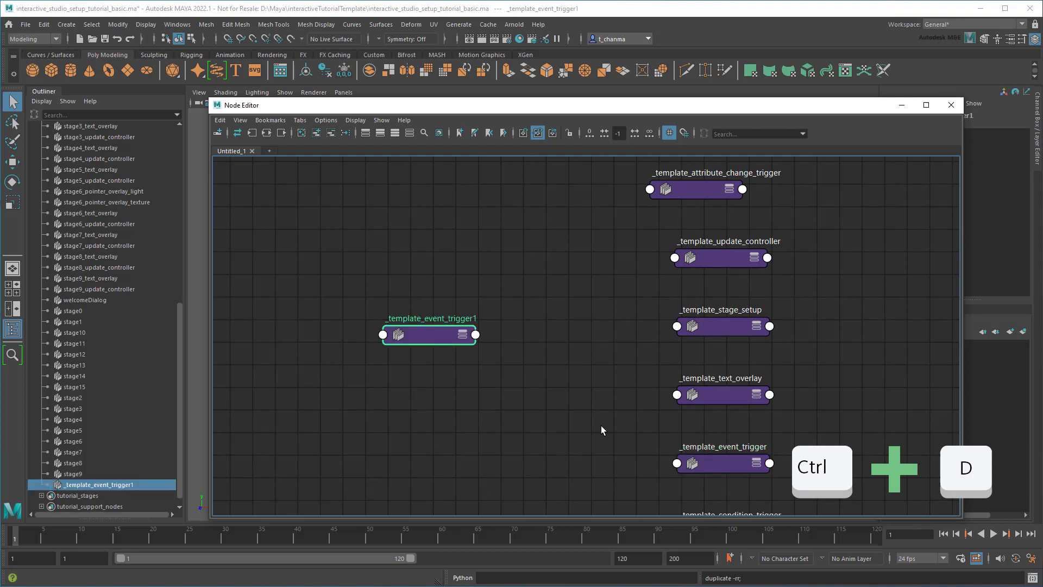
pyautogui.doubleClick(421, 317)
pyautogui.moveTo(414, 317); pyautogui.dragTo(351, 267)
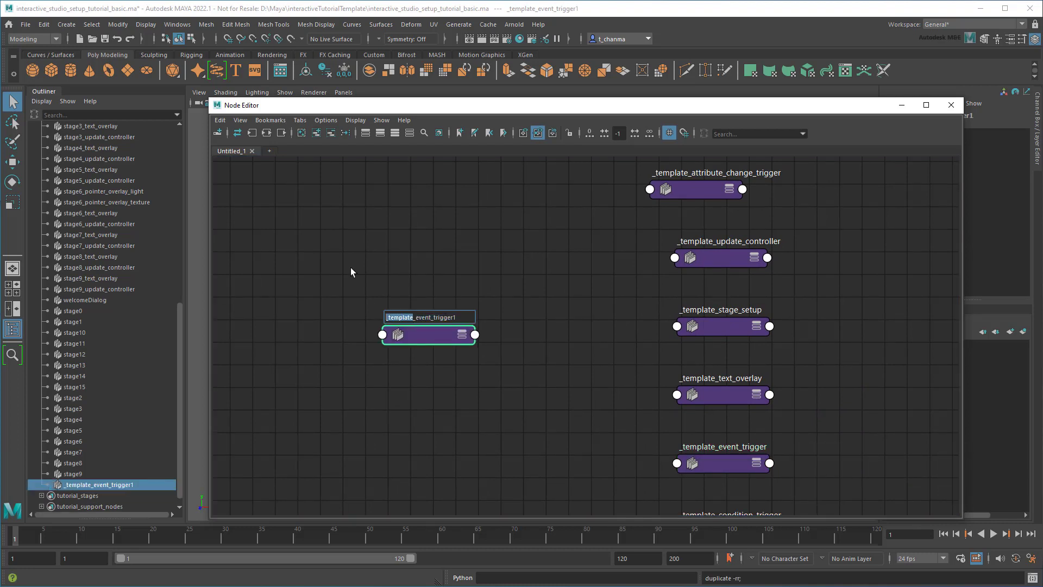
pyautogui.write('stage2_')
pyautogui.write('create_plane')
pyautogui.press('Delete')
pyautogui.press('Delete')
pyautogui.press('Delete')
pyautogui.press('Delete')
pyautogui.click(350, 272)
pyautogui.scroll(-2, 368, 304)
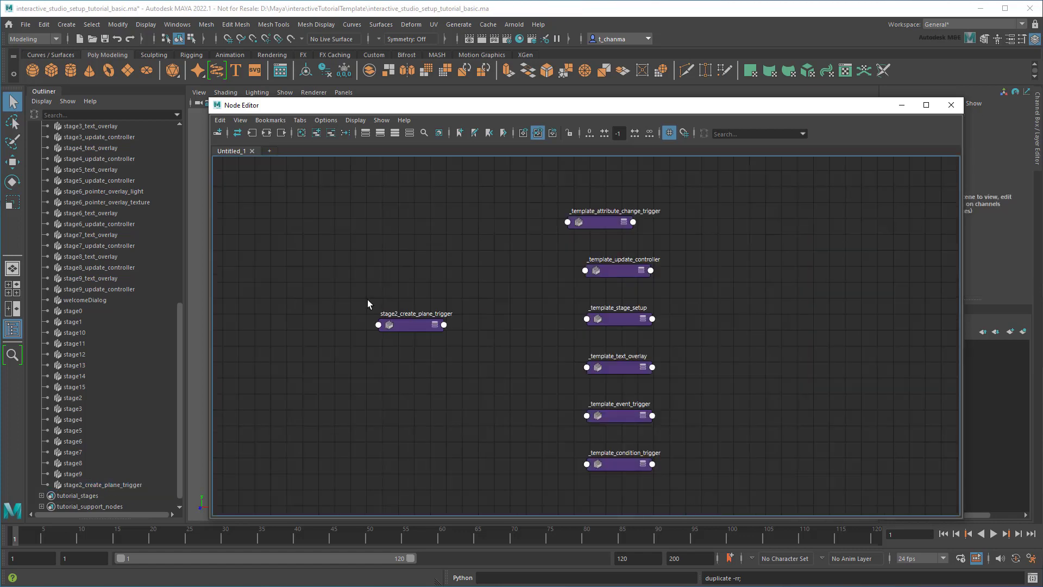
# Step: Connect stage2_create_plane_trigger's before output to stage2_update_controller's after input
pyautogui.keyDown('alt'); pyautogui.moveTo(368, 304); pyautogui.dragTo(817, 422, button='middle'); pyautogui.keyUp('alt')
pyautogui.moveTo(862, 442); pyautogui.dragTo(297, 288)
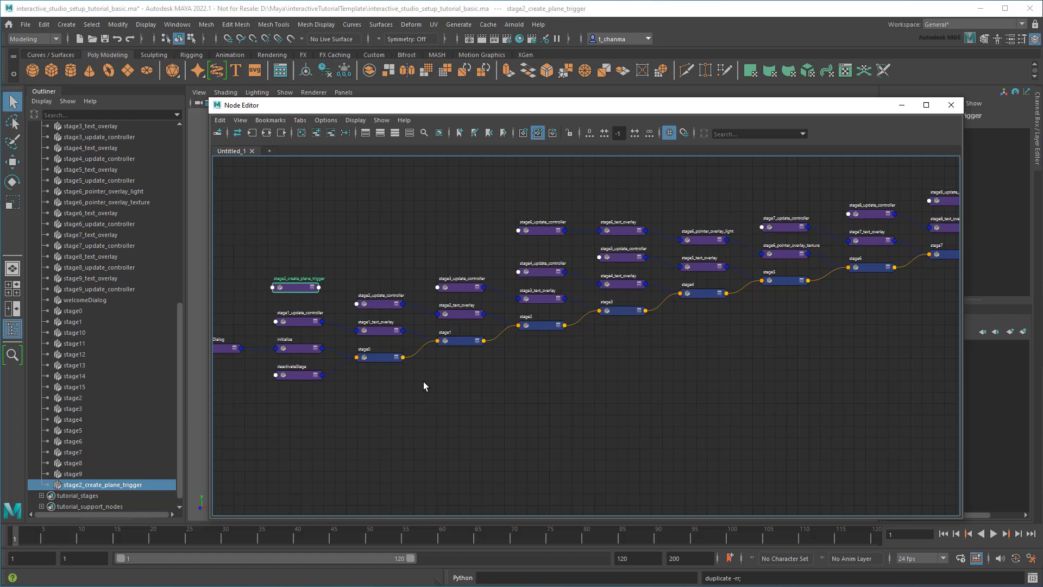
pyautogui.scroll(3, 424, 343)
pyautogui.click(417, 279)
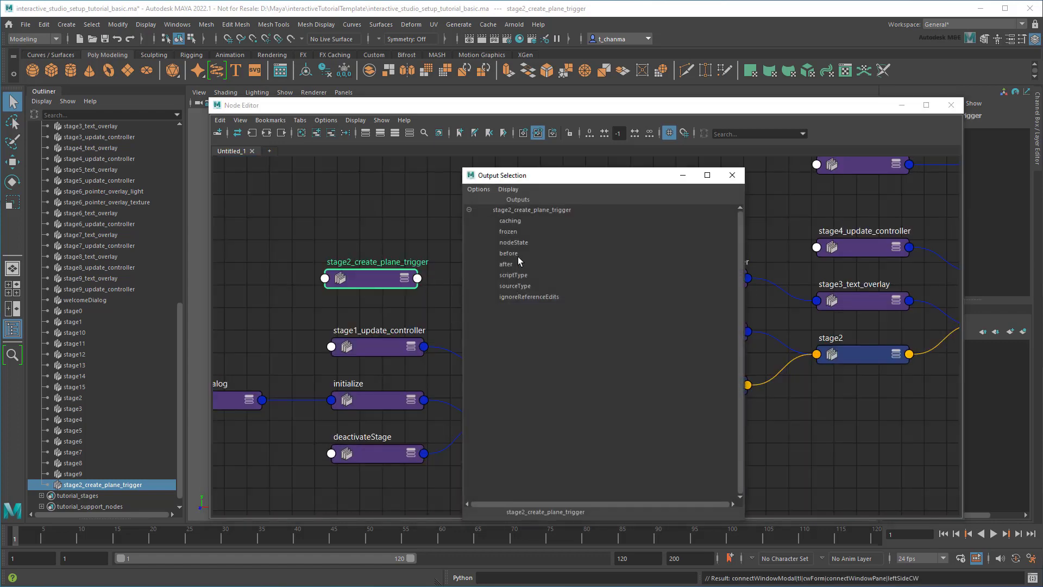
pyautogui.click(509, 253)
pyautogui.click(498, 310)
pyautogui.click(507, 263)
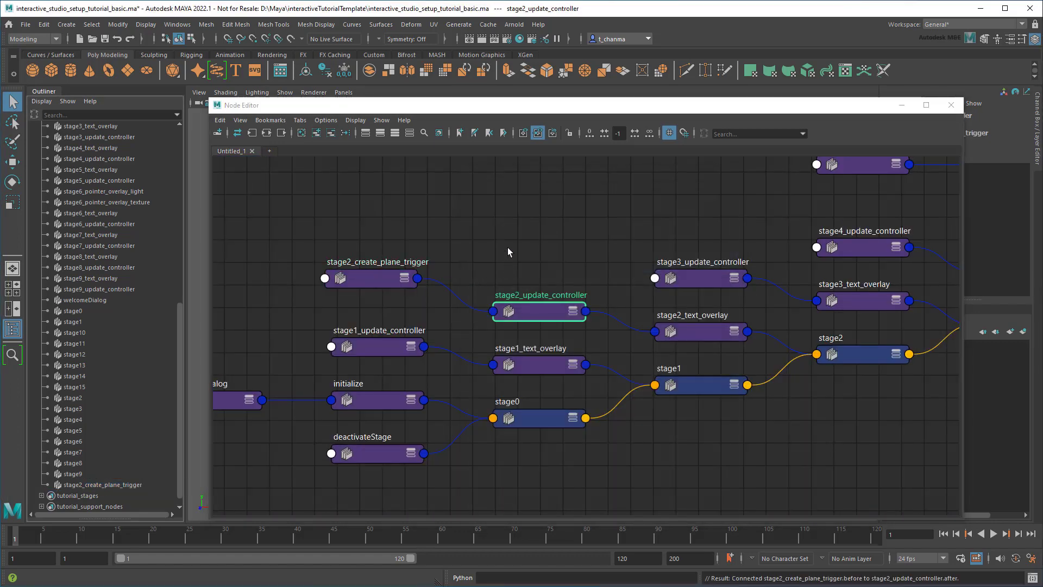
# Step: Load stage2_create_plane_trigger in the Expression Editor and change '_template_event' to 'stage2_create_plane' in its this = line
pyautogui.hotkey('ctrl', 'f')
pyautogui.write('expressi')
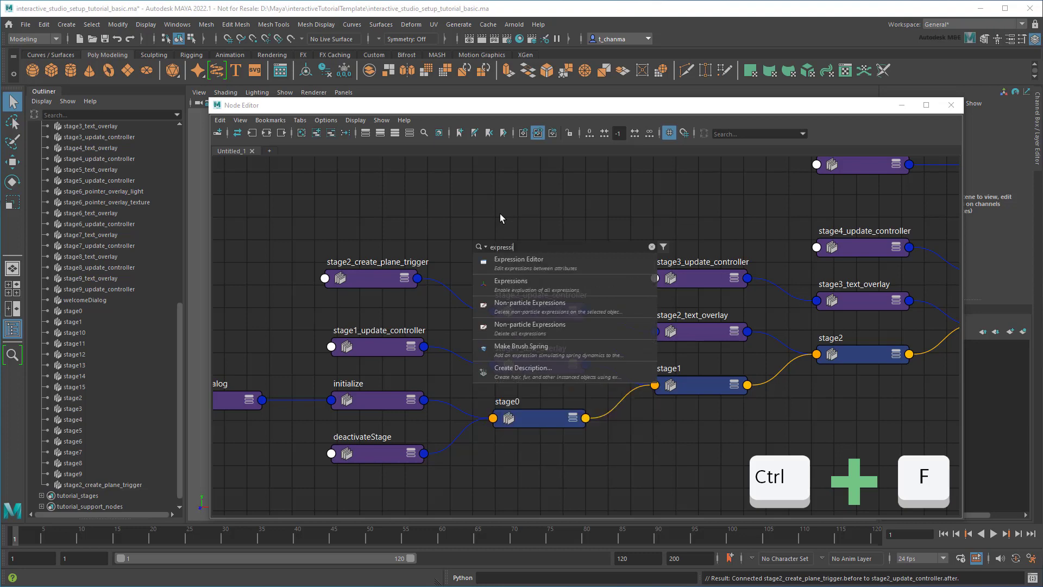
pyautogui.write('on')
pyautogui.click(556, 260)
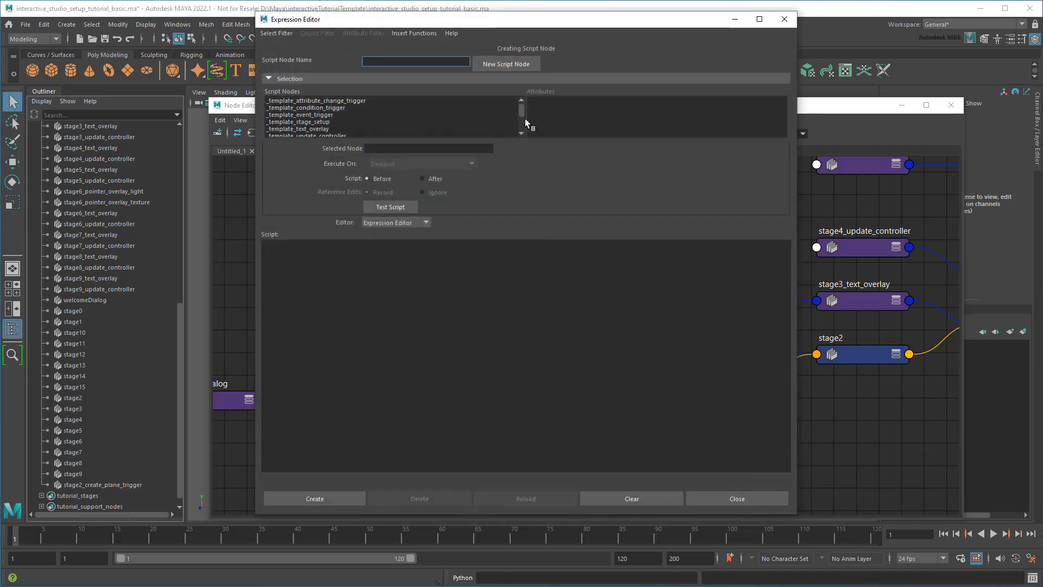
pyautogui.scroll(-2, 525, 119)
pyautogui.click(347, 107)
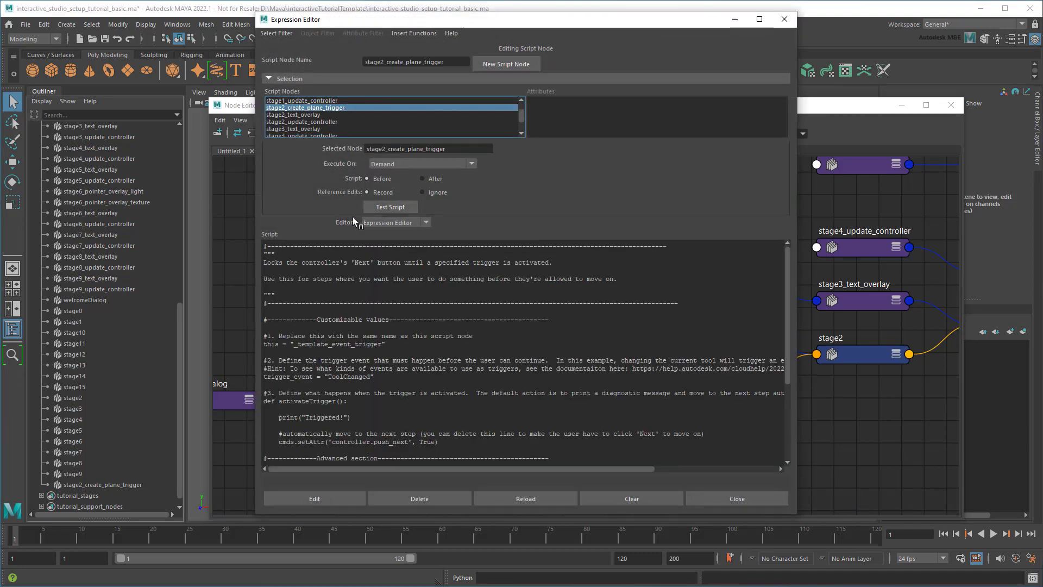
pyautogui.moveTo(292, 345); pyautogui.dragTo(353, 344)
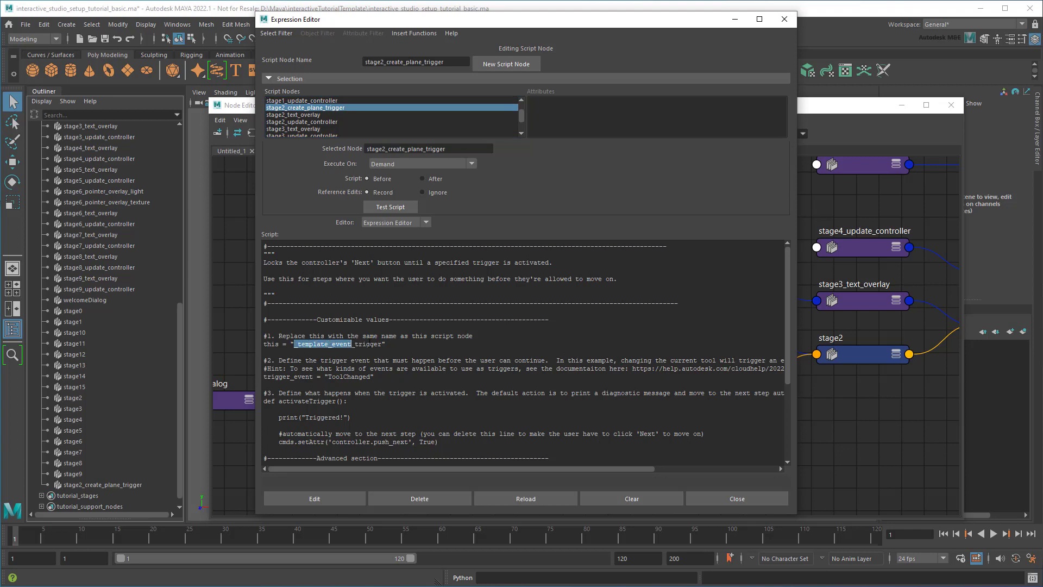
pyautogui.write('stage2_create_plane')
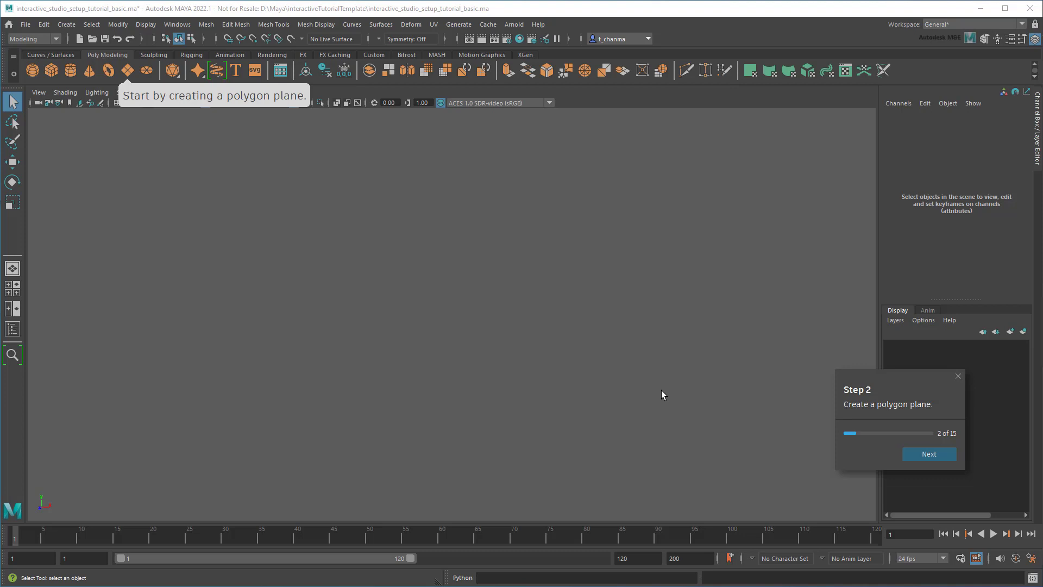
# Step: Create a polygon plane, then copy the help.autodesk.com scriptJob URL from the trigger script's hint
pyautogui.click(128, 68)
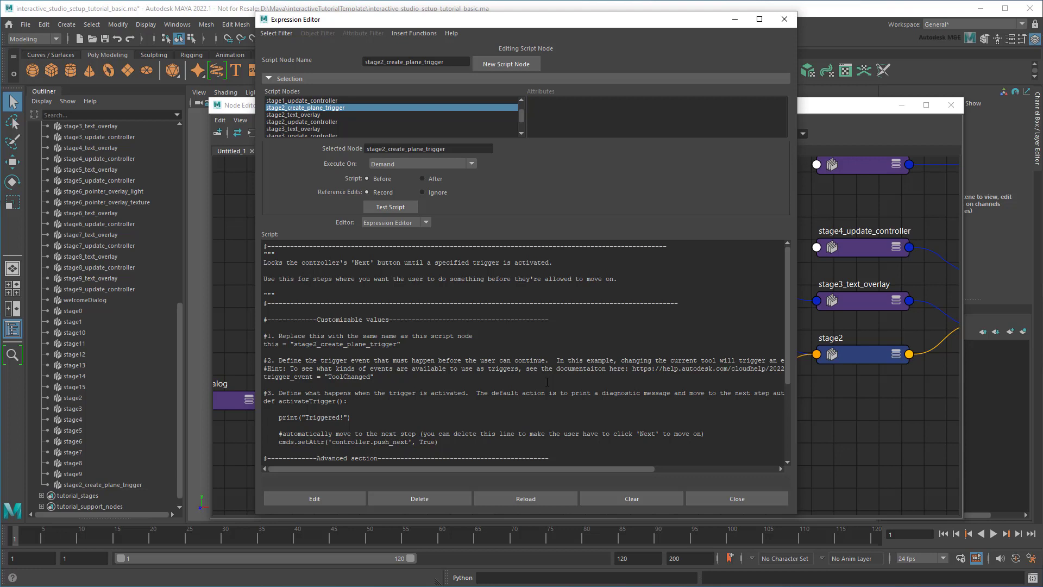
pyautogui.scroll(-2, 546, 382)
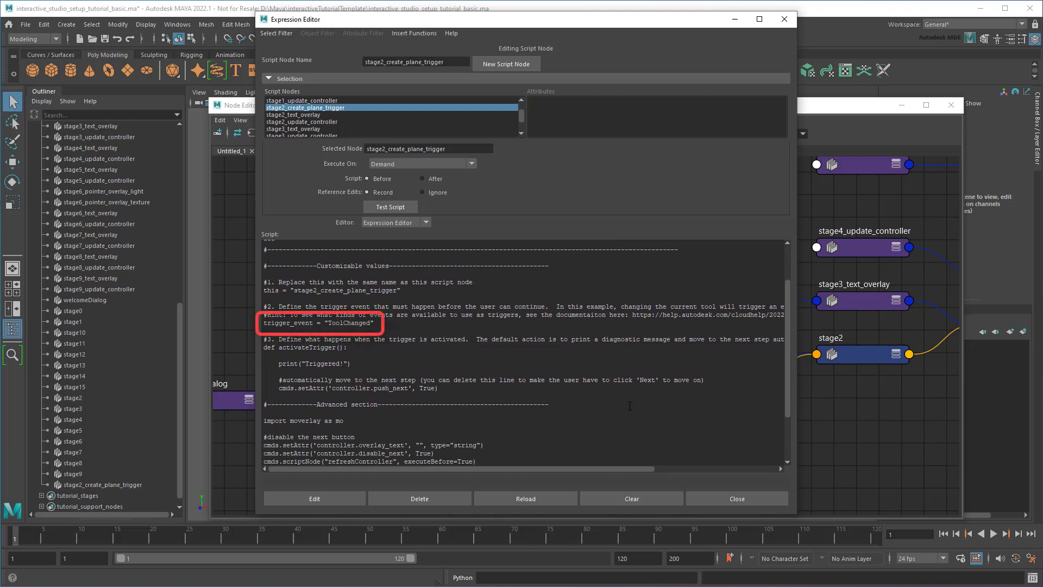
pyautogui.moveTo(568, 468); pyautogui.dragTo(709, 475)
pyautogui.moveTo(466, 315); pyautogui.dragTo(783, 314)
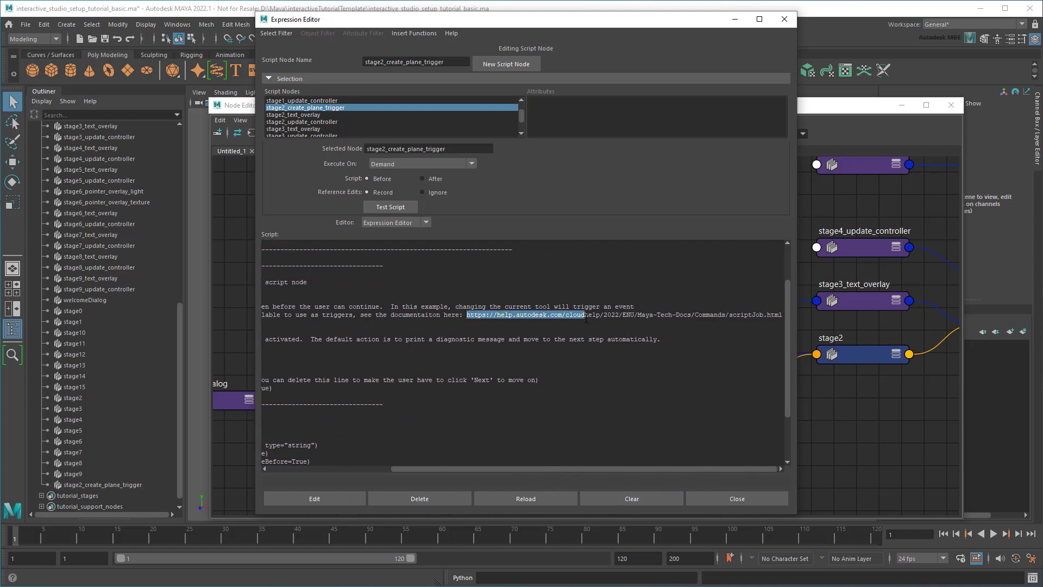
pyautogui.hotkey('ctrl', 'c')
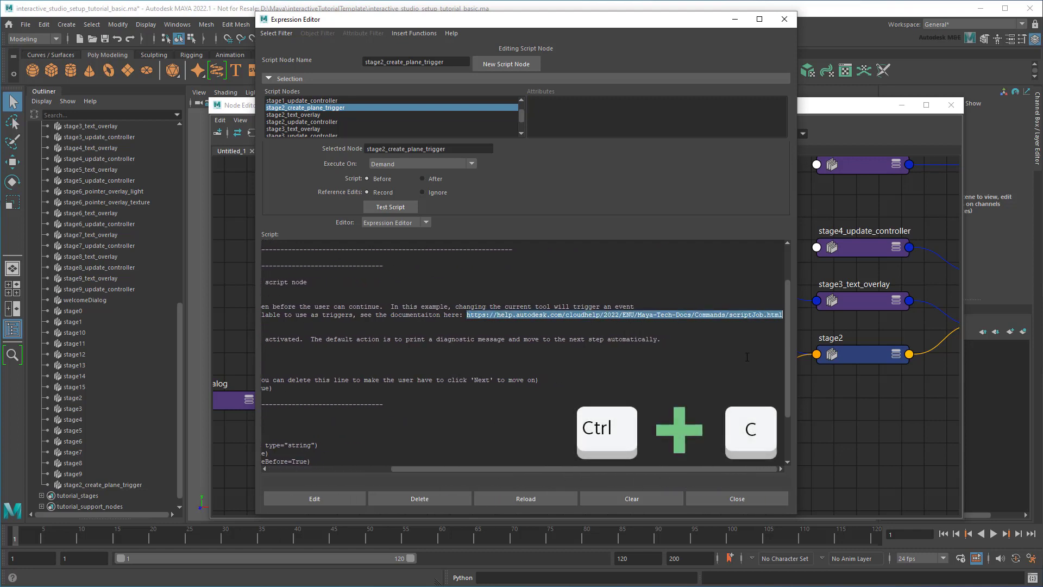
# Step: Load the pasted scriptJob help page in Chrome and find DagObjectCreated in its event list
pyautogui.hotkey('alt', 'Tab')
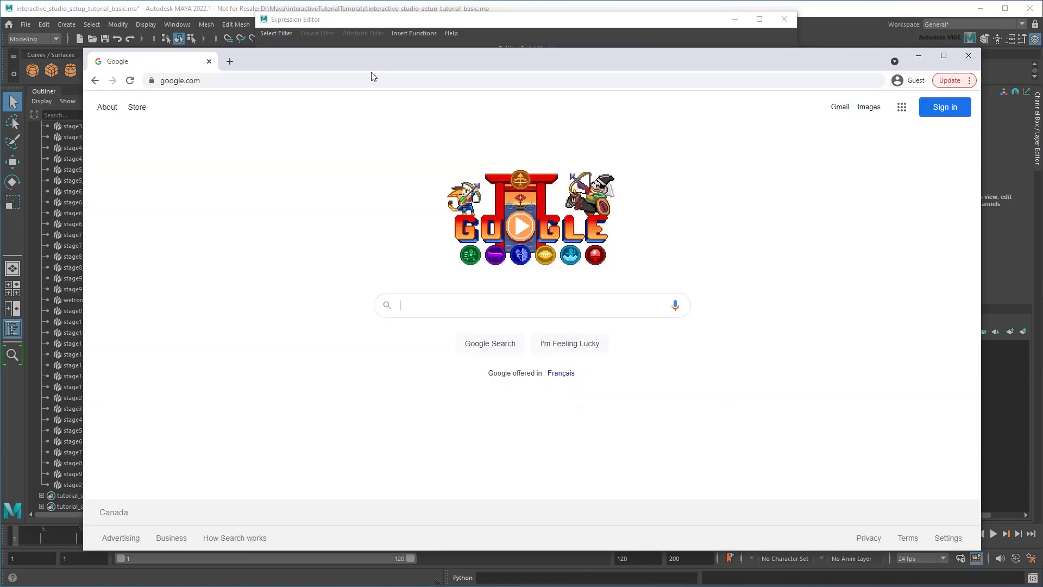
pyautogui.click(154, 80)
pyautogui.hotkey('ctrl', 'v')
pyautogui.press('Return')
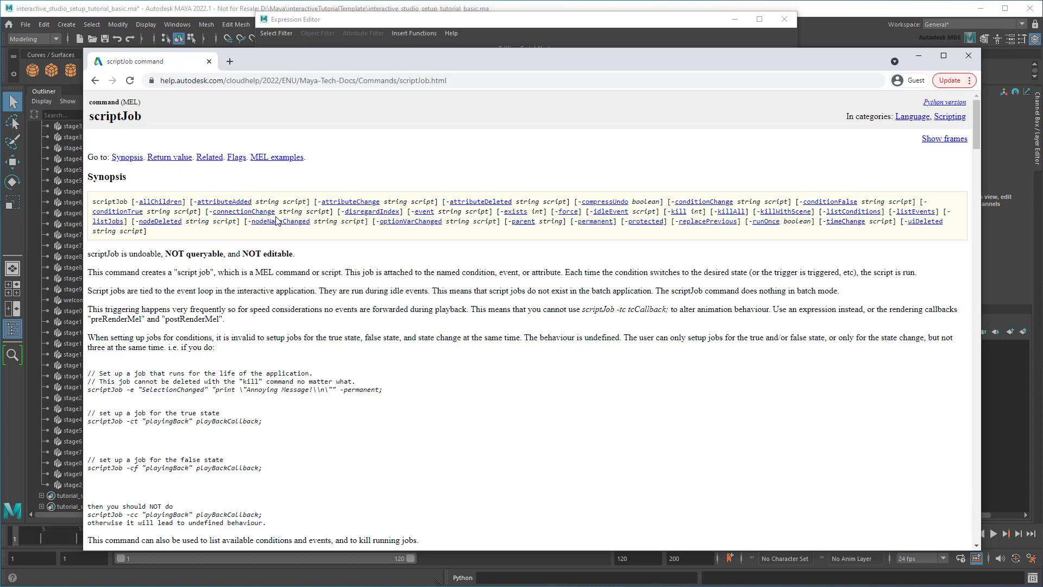
pyautogui.click(901, 217)
pyautogui.scroll(-3, 848, 240)
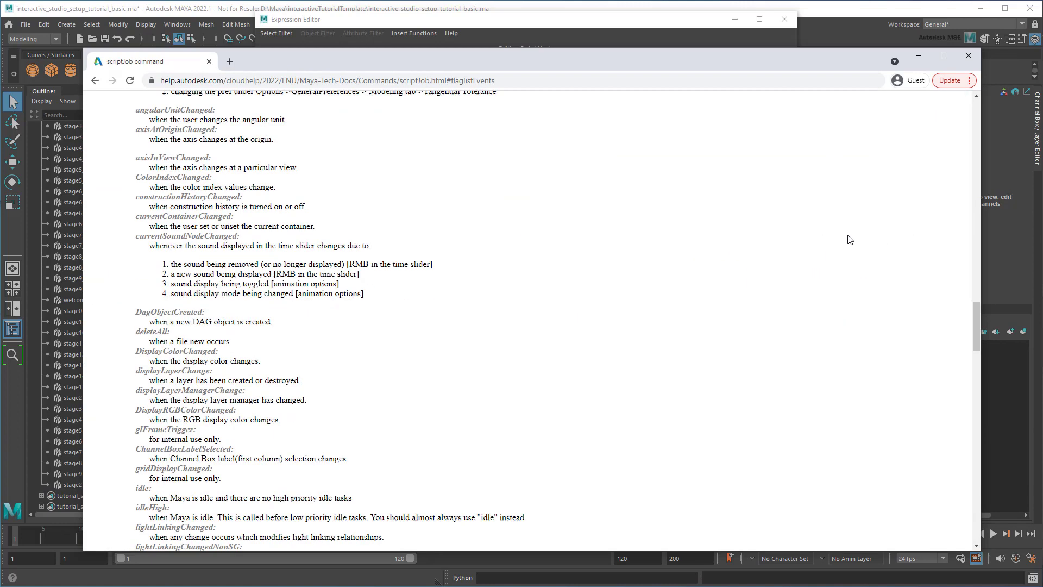
pyautogui.scroll(-3, 849, 239)
pyautogui.scroll(-3, 849, 240)
pyautogui.scroll(-3, 849, 240)
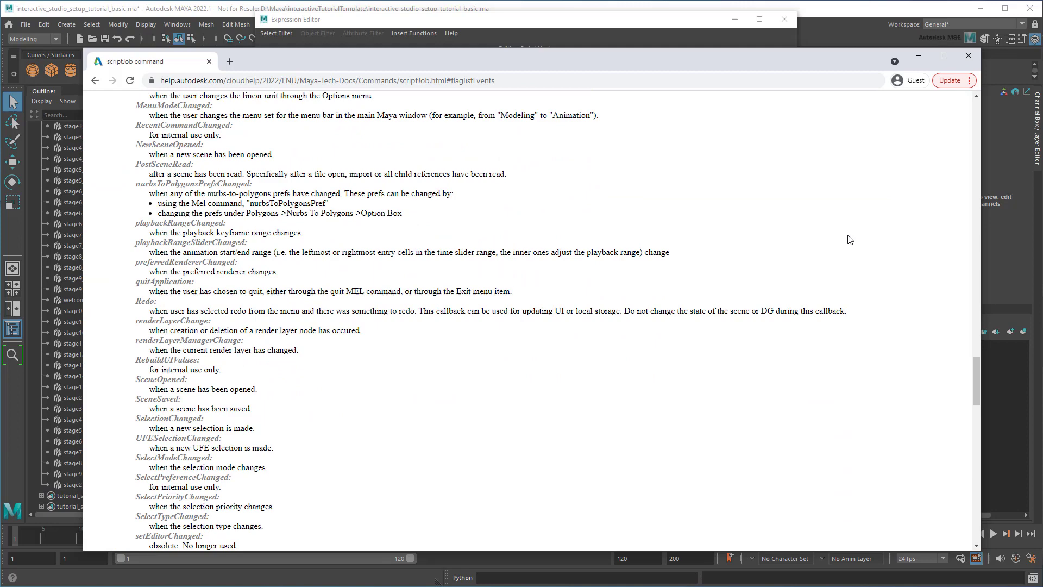
pyautogui.scroll(2, 849, 239)
pyautogui.scroll(3, 850, 240)
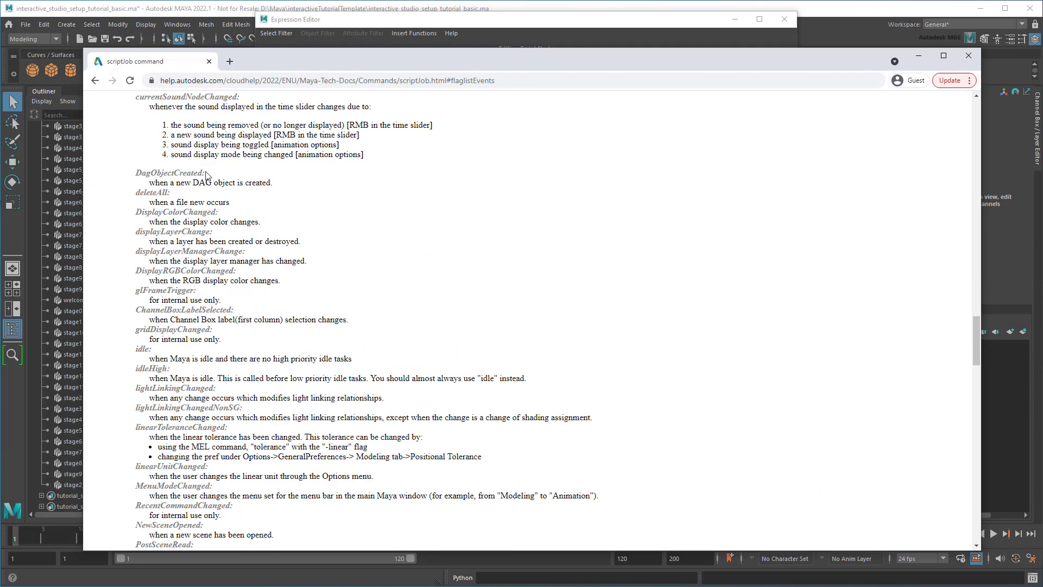
pyautogui.moveTo(134, 173); pyautogui.dragTo(203, 173)
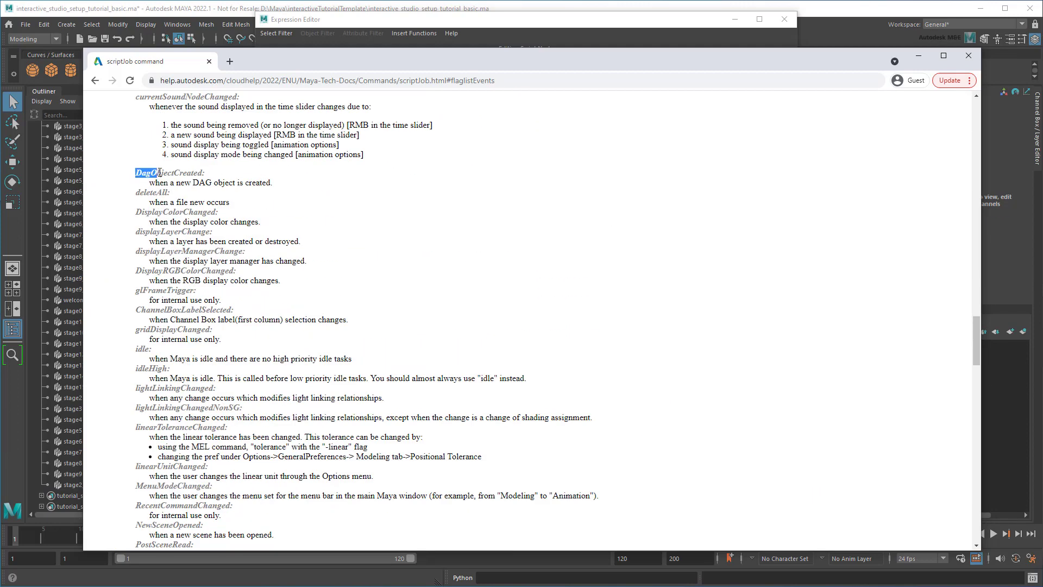
pyautogui.click(481, 286)
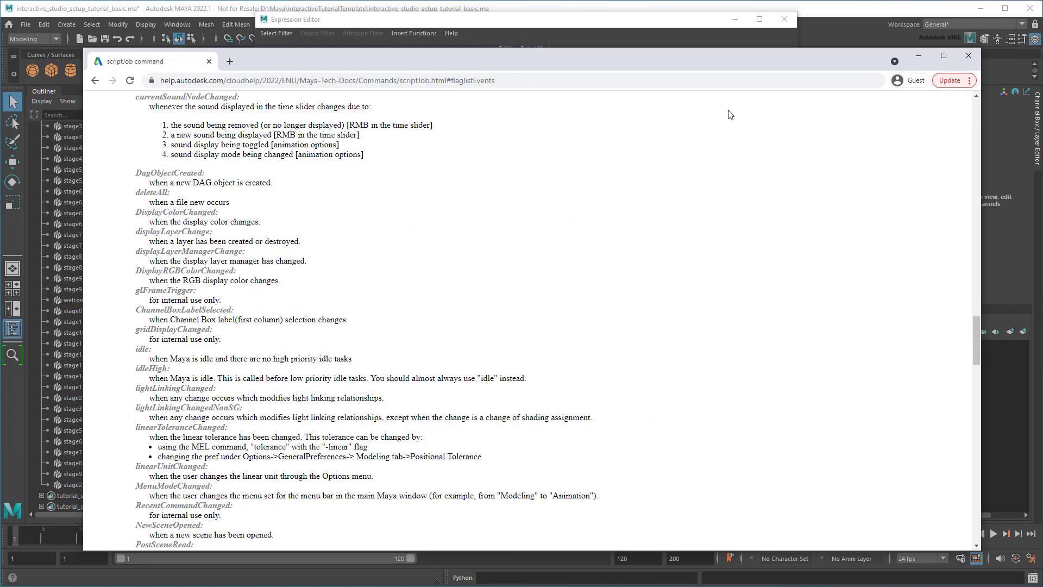
# Step: Change trigger_event from ToolChanged to DagObjectCreated, commit the script, and close the editors
pyautogui.click(918, 56)
pyautogui.moveTo(501, 468); pyautogui.dragTo(379, 467)
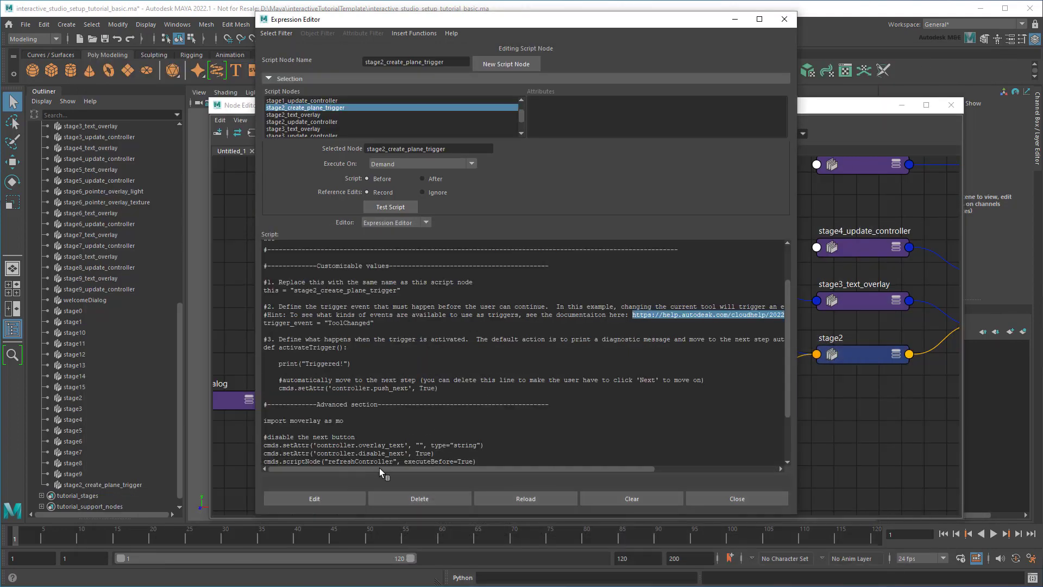
pyautogui.doubleClick(333, 323)
pyautogui.write('DagO')
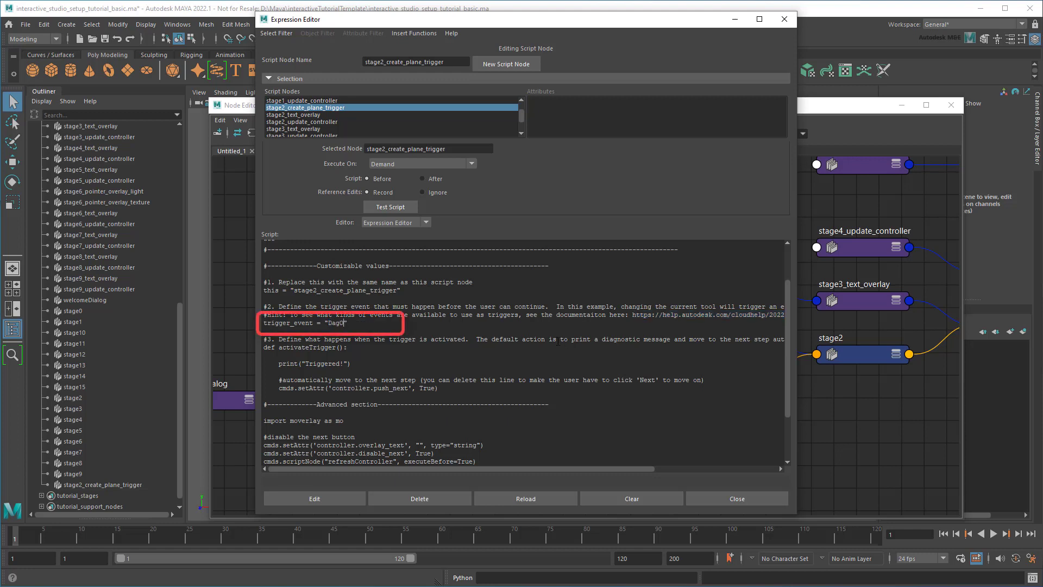
pyautogui.write('bjectCreated')
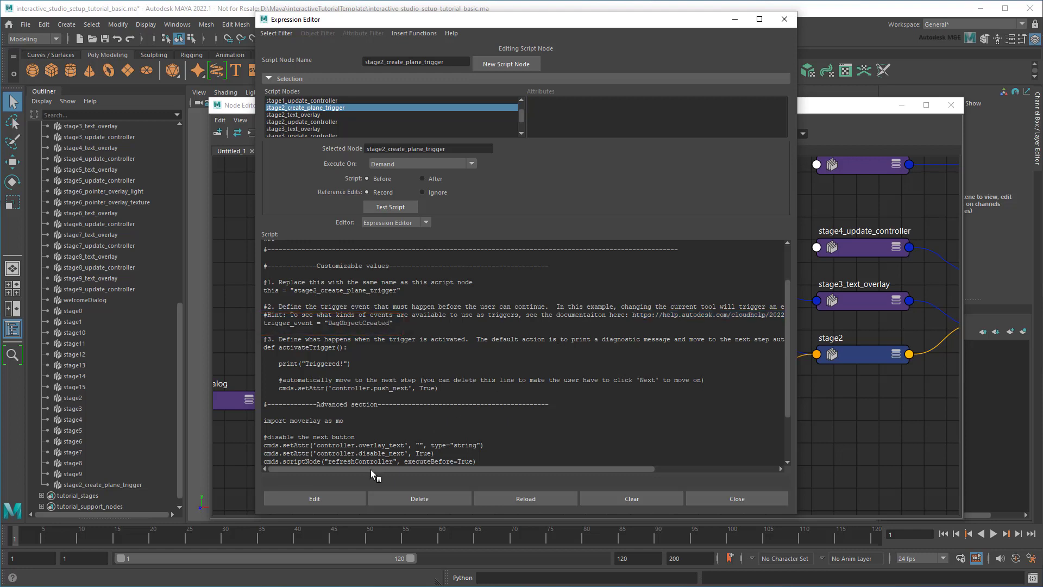
pyautogui.click(330, 498)
pyautogui.click(733, 18)
pyautogui.click(903, 105)
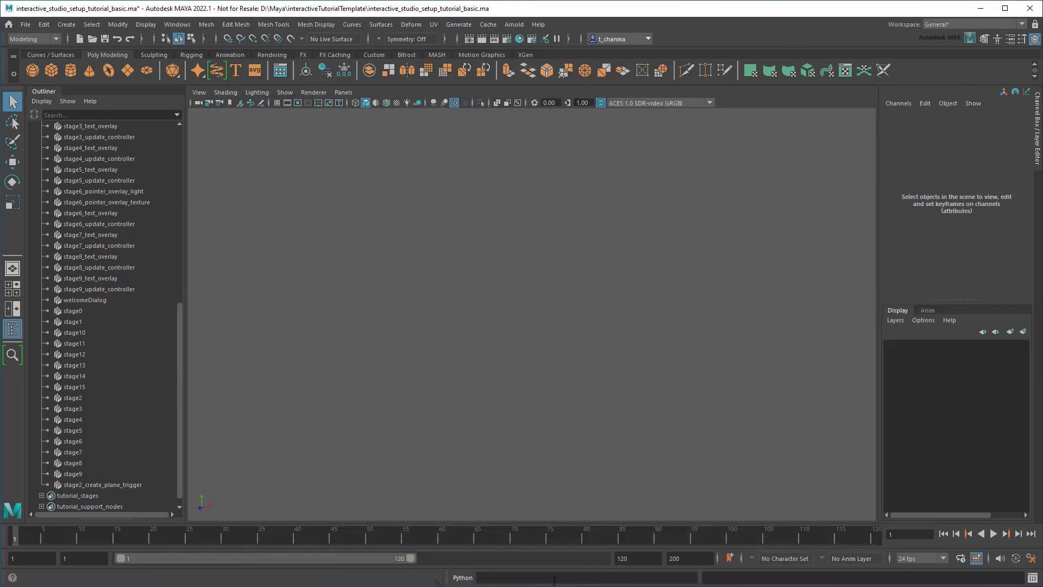
pyautogui.press('Return')
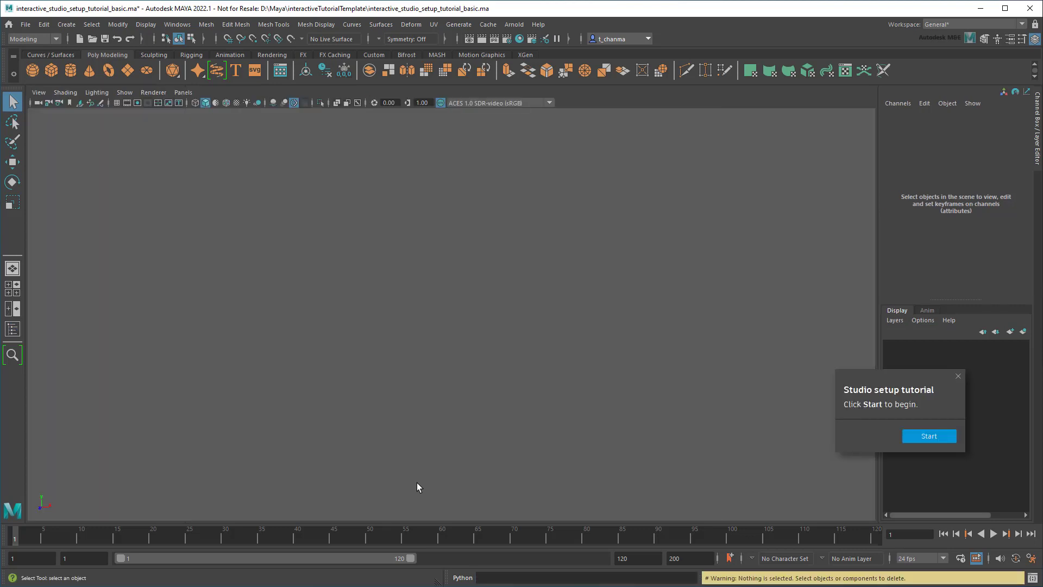
pyautogui.click(925, 437)
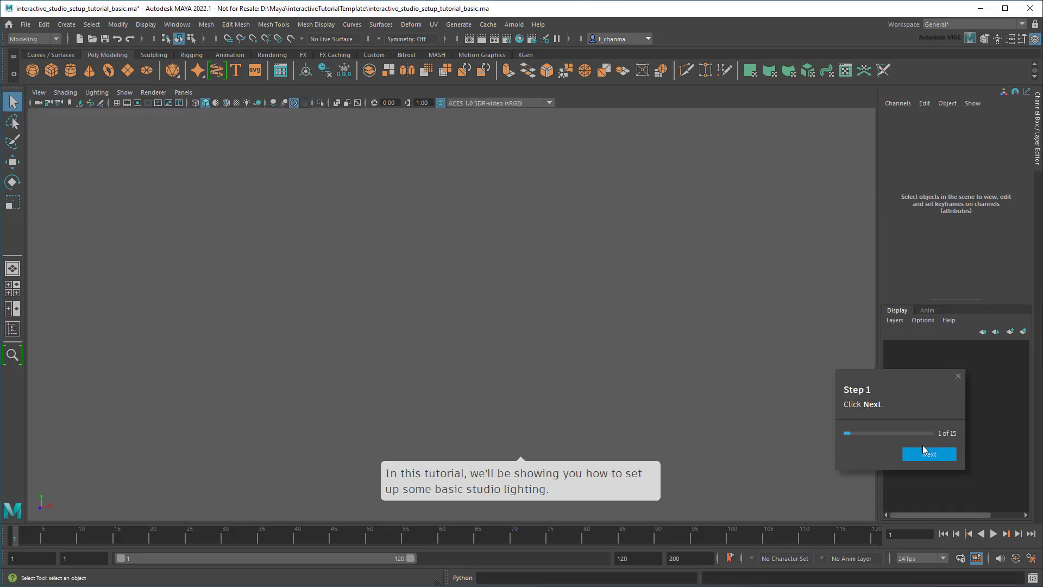
pyautogui.click(926, 454)
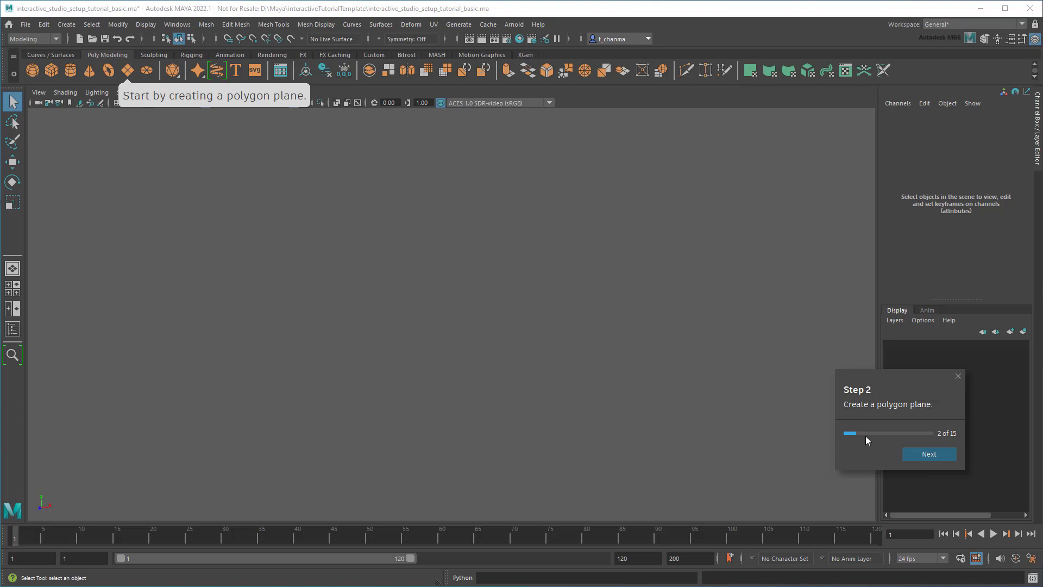
pyautogui.click(129, 67)
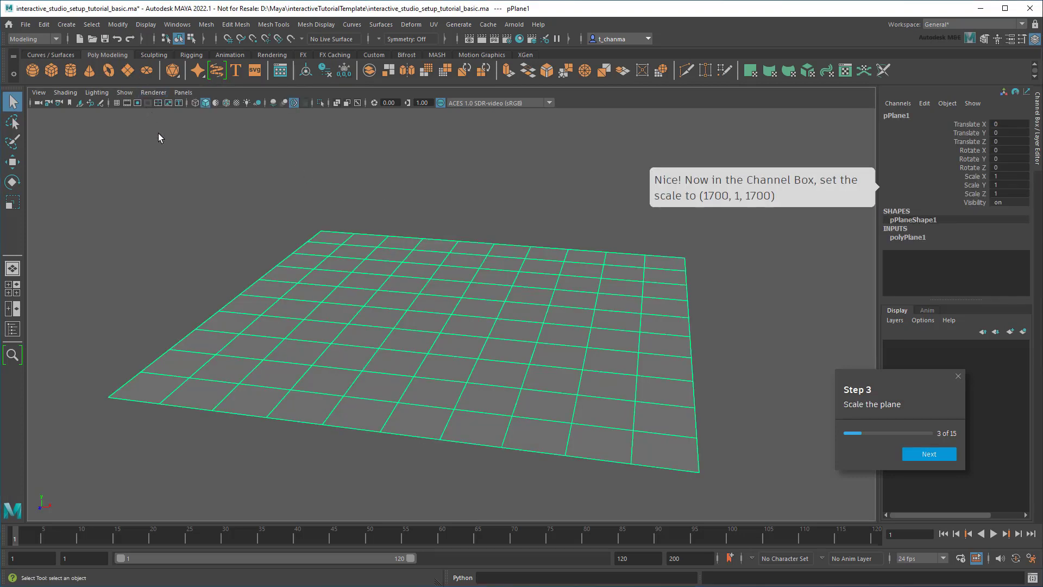
pyautogui.click(958, 377)
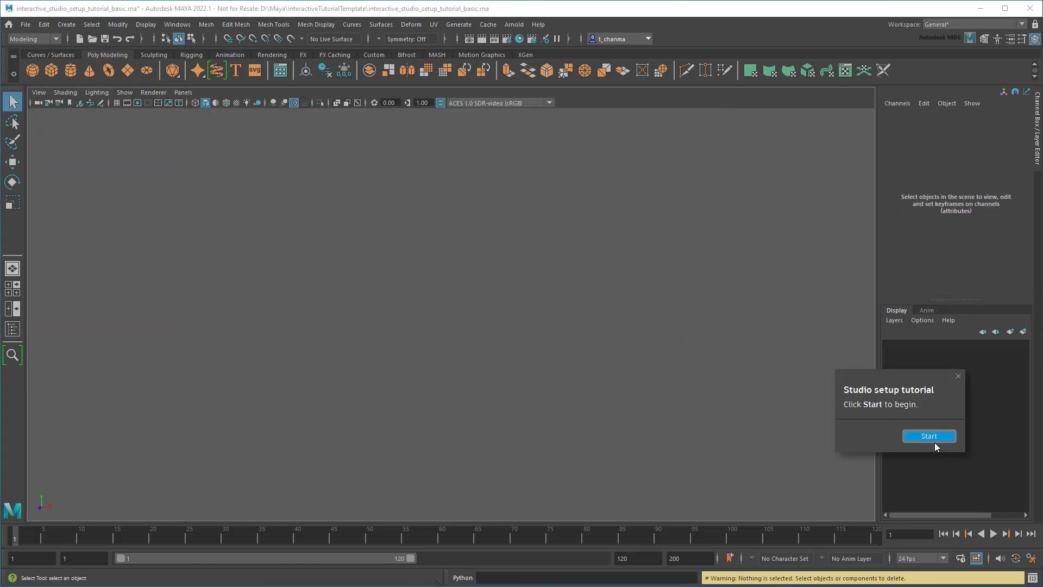
pyautogui.click(934, 442)
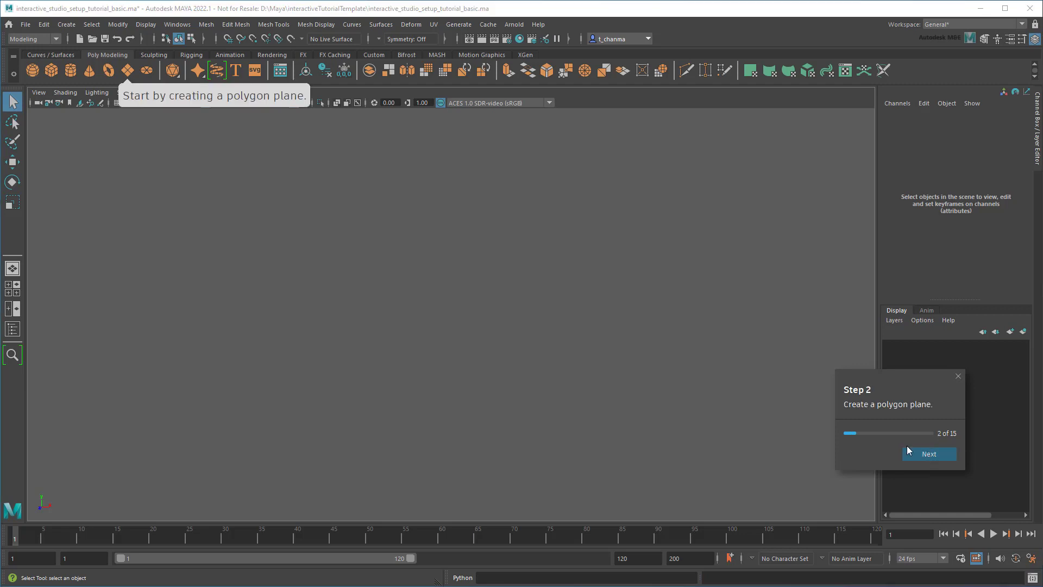
pyautogui.click(107, 70)
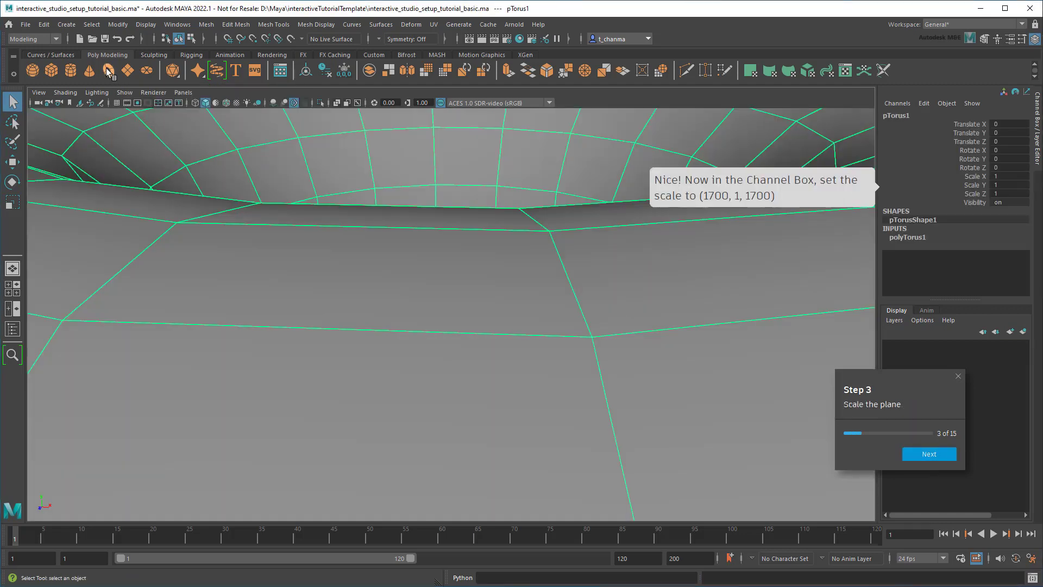
pyautogui.press('f')
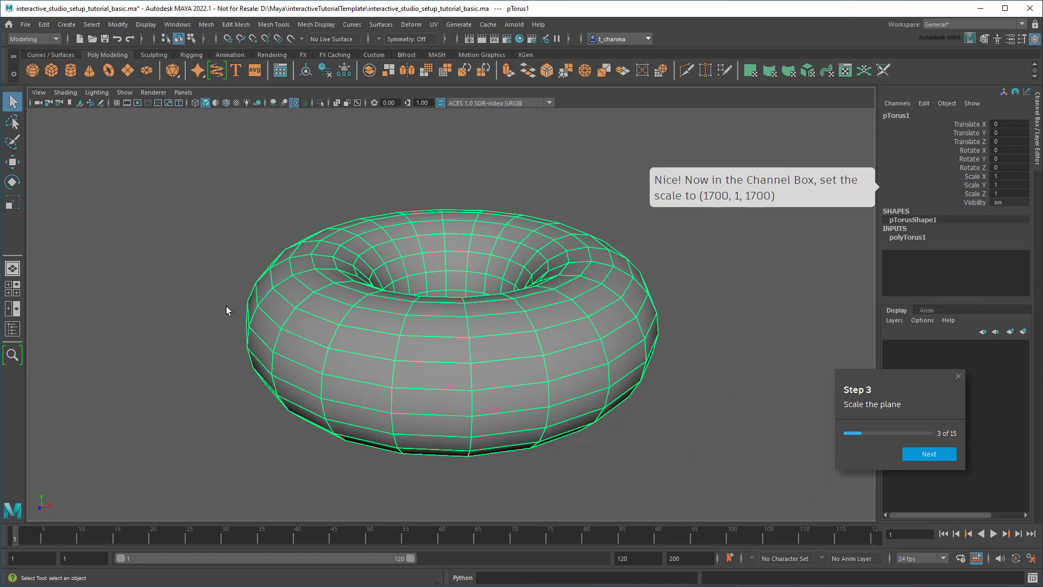
pyautogui.click(959, 375)
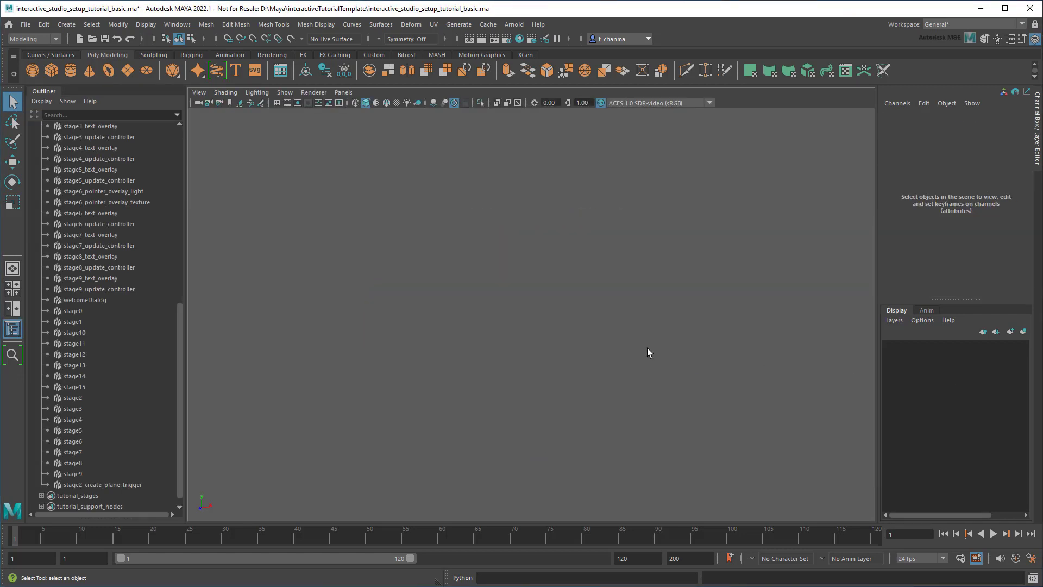
# Step: Enter plane1_exists = cmds.ls("pPlane1") and print(plane1_exists) in the Python Script Editor
pyautogui.click(1032, 579)
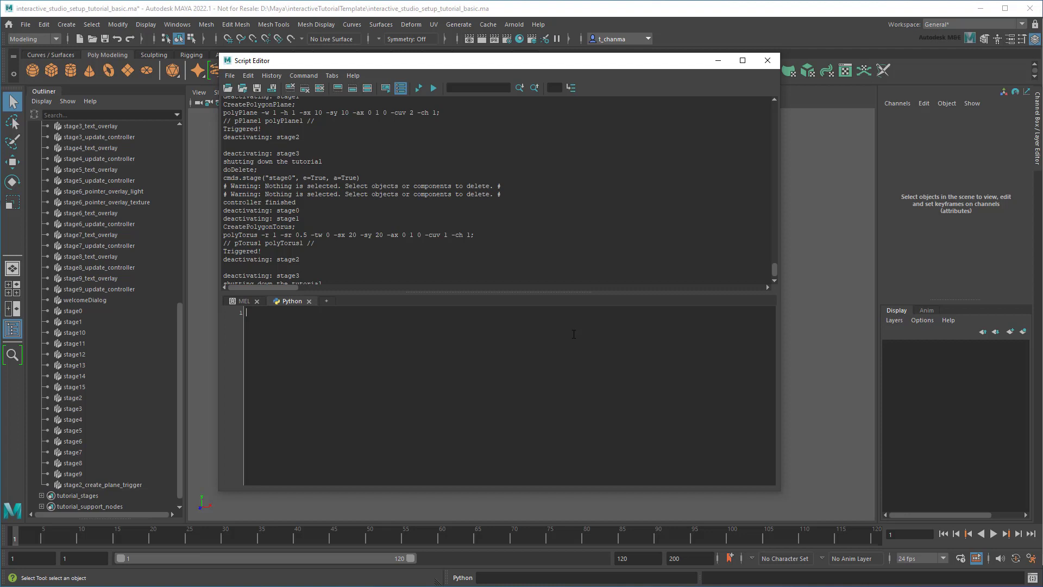
pyautogui.write('p')
pyautogui.write('lane1')
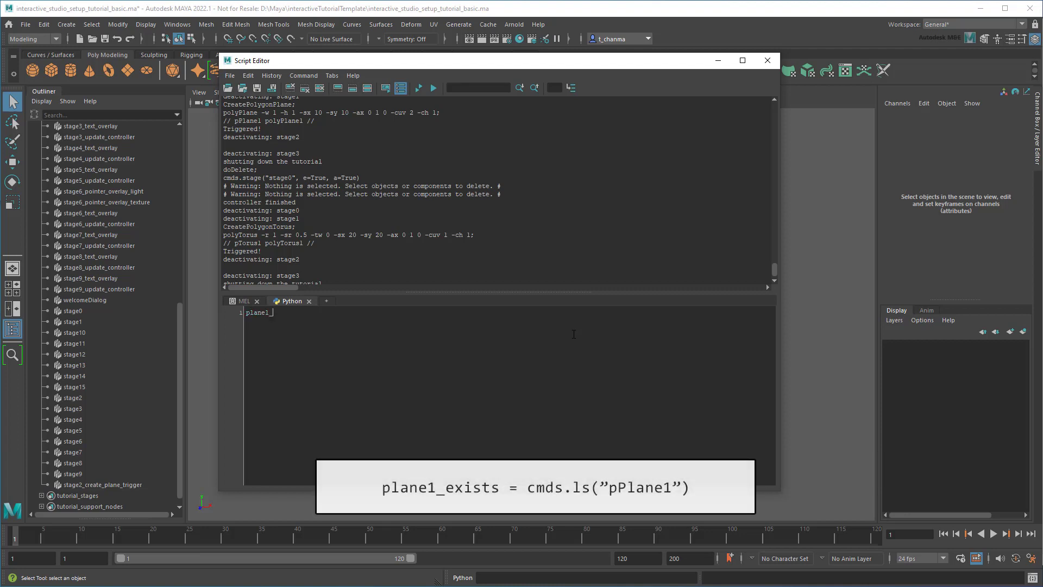
pyautogui.write('_exists = ')
pyautogui.write('cmds.ls("p')
pyautogui.write('Plane1')
pyautogui.write('")')
pyautogui.press('Return')
pyautogui.write('print(')
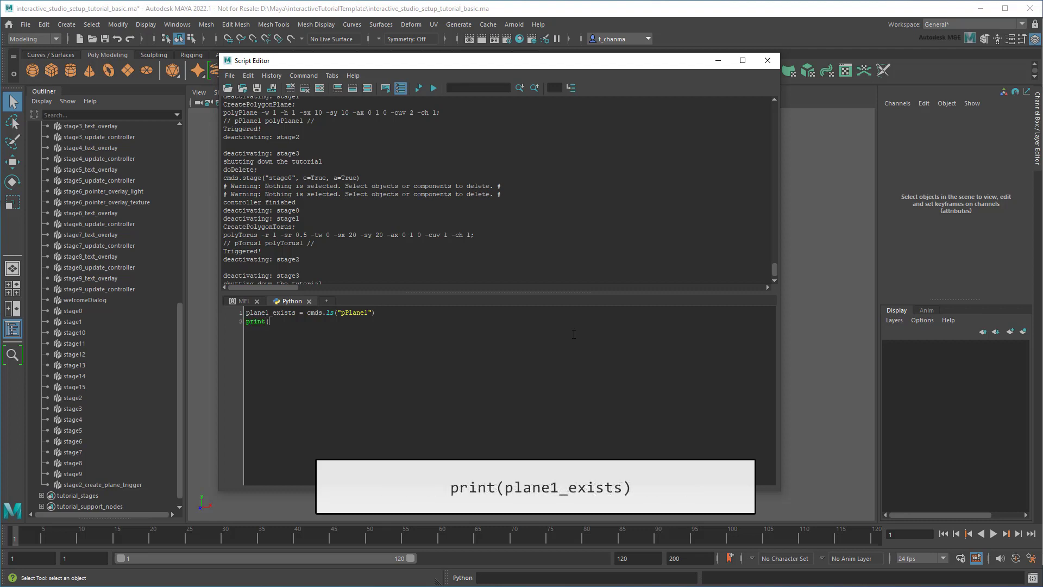
pyautogui.write('plane1_exist')
pyautogui.write('s)')
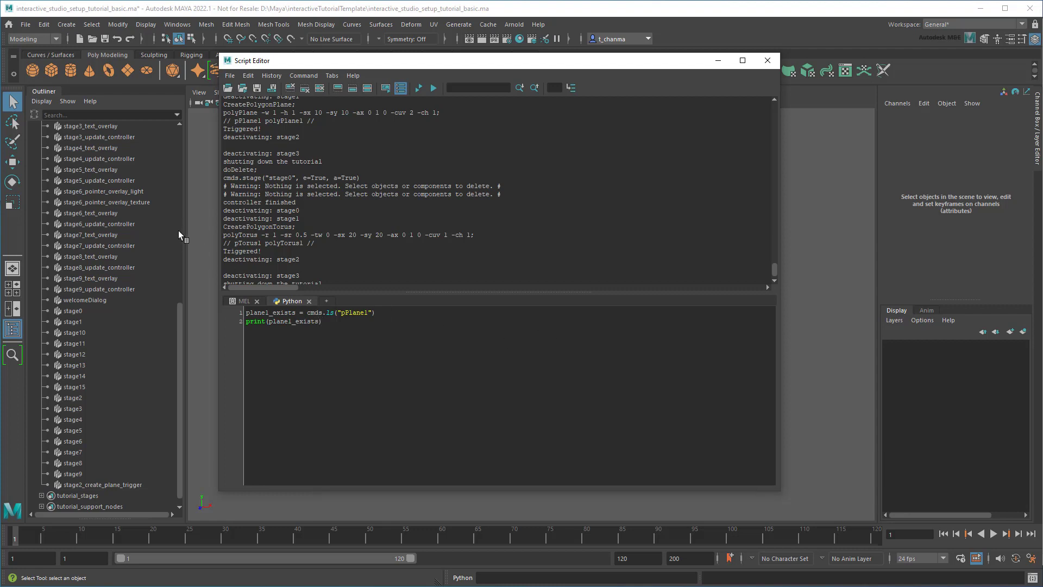
pyautogui.scroll(5, 99, 231)
# Step: Delete the torus and run the check (prints []), then add a plane and rerun (prints ['pPlane1'])
pyautogui.click(40, 213)
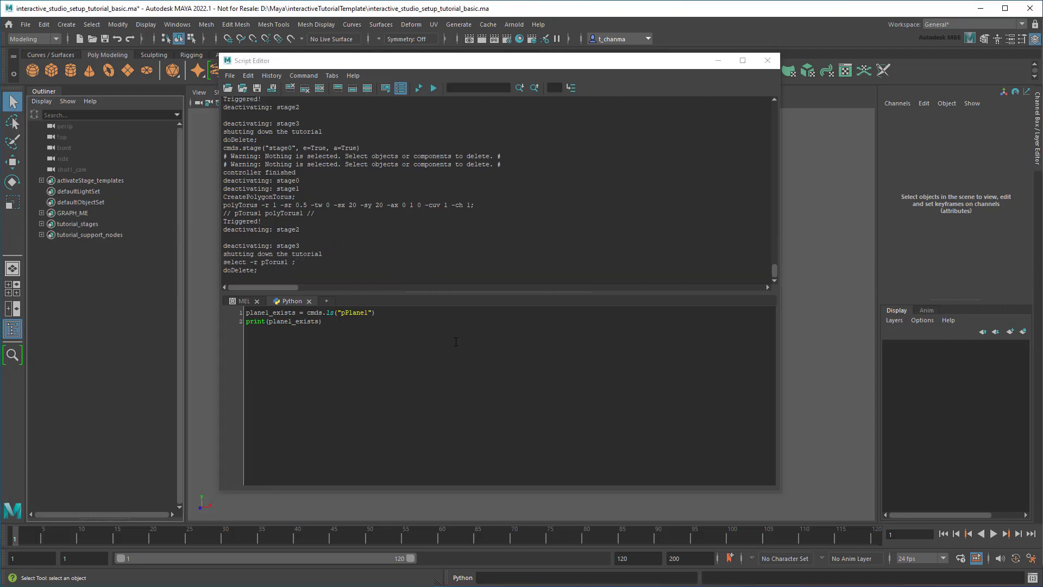
pyautogui.click(419, 88)
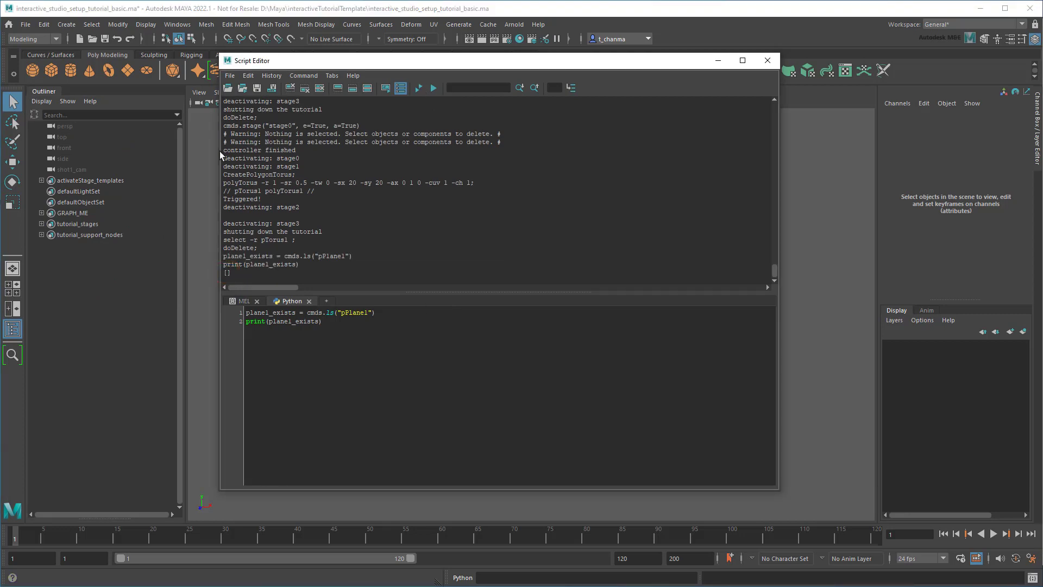
pyautogui.click(128, 71)
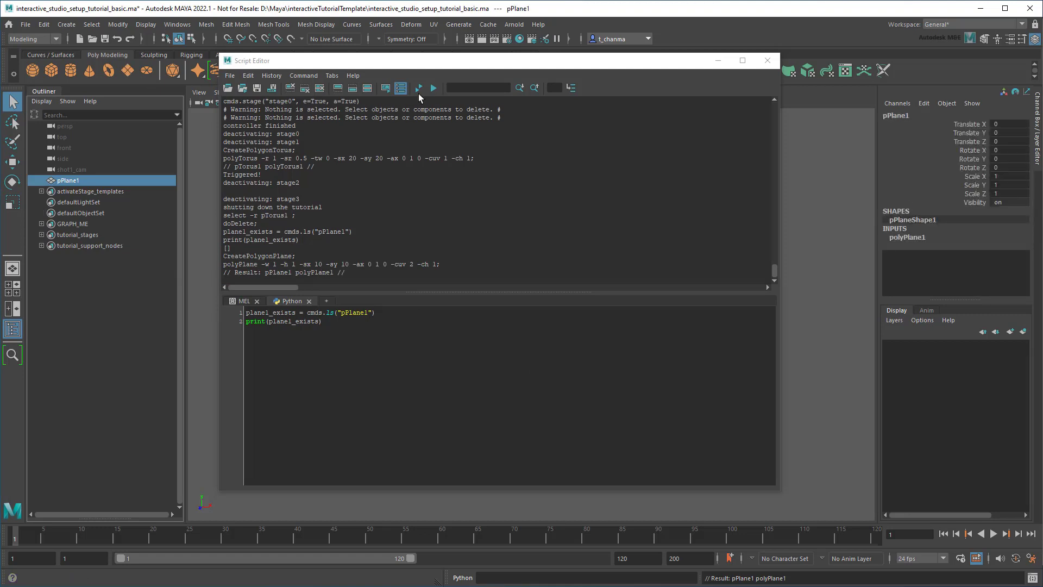
pyautogui.click(418, 89)
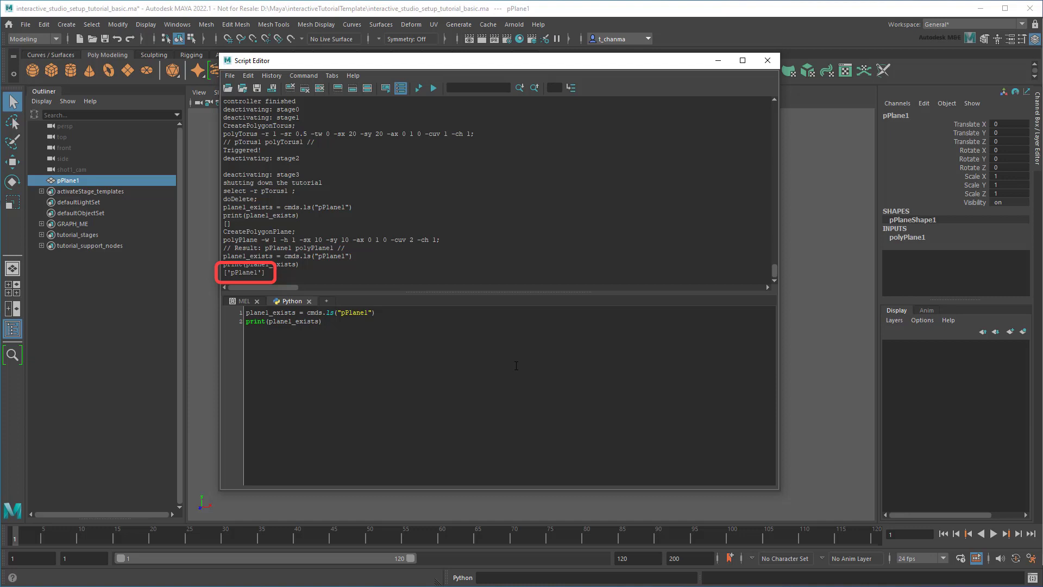
# Step: Nest the print under 'if plane1_exists:' and run the script
pyautogui.press('Return')
pyautogui.press('Return')
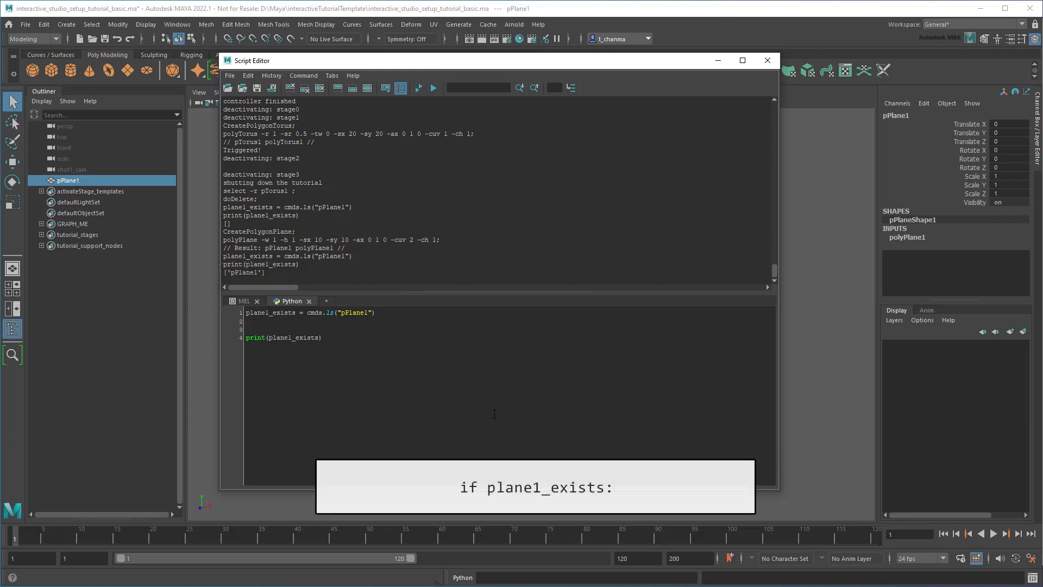
pyautogui.write('if p')
pyautogui.write('lane1_exis')
pyautogui.write('ts:')
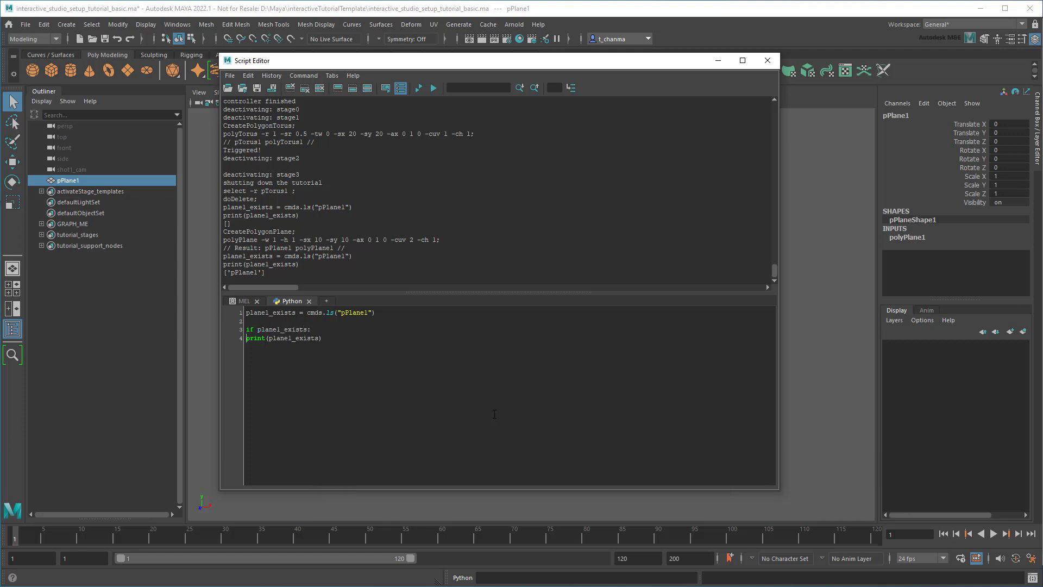
pyautogui.press('Tab')
pyautogui.click(418, 87)
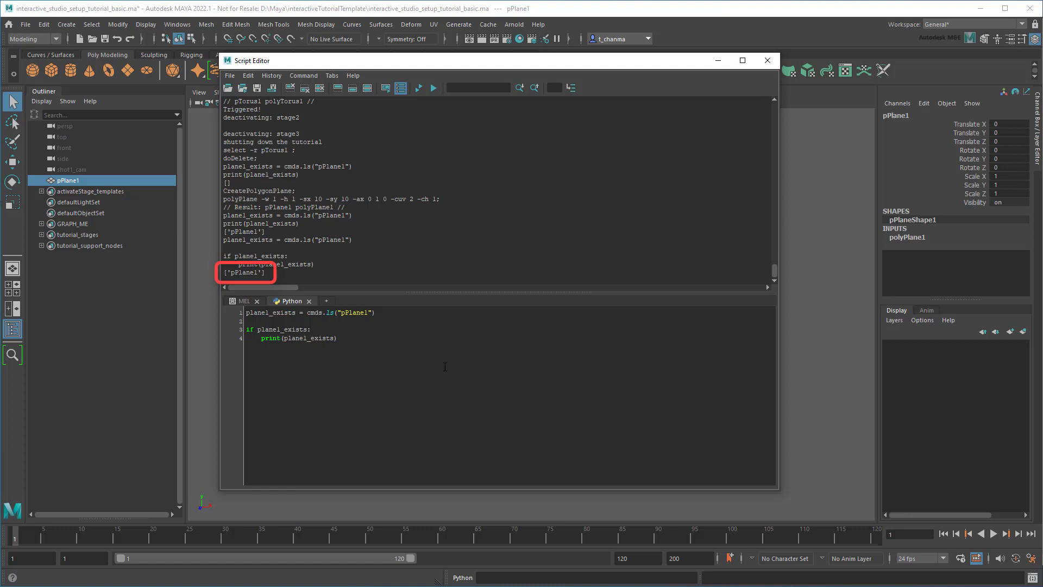
# Step: Delete pPlane1, rerun to confirm nothing prints, and copy the four code lines
pyautogui.click(128, 180)
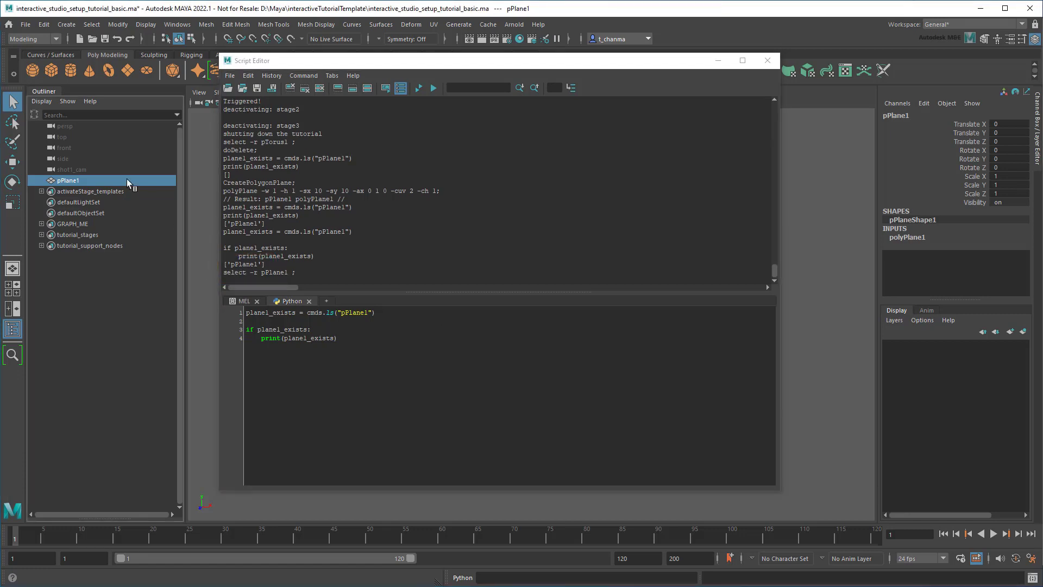
pyautogui.press('Delete')
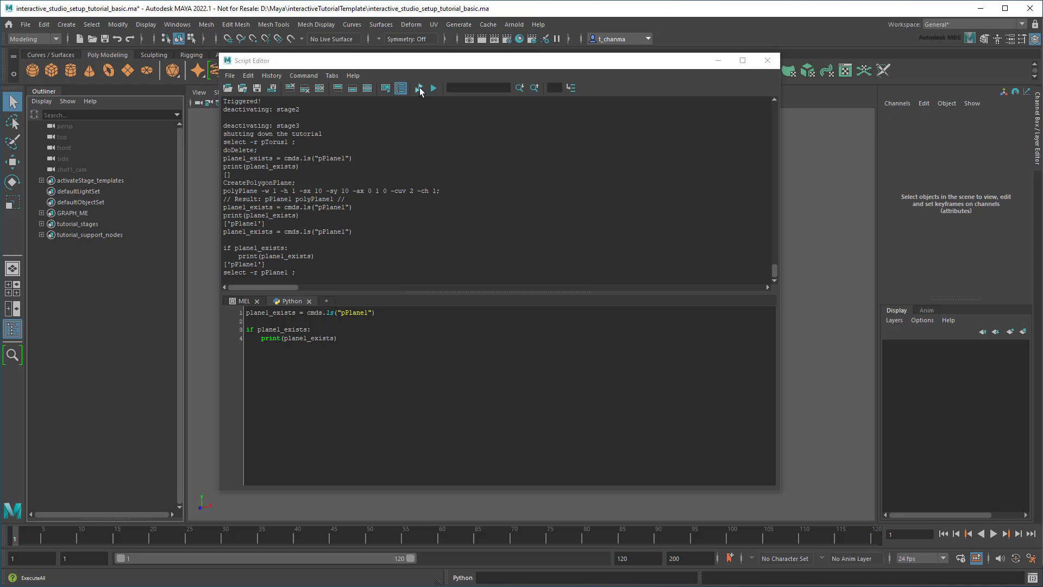
pyautogui.click(418, 88)
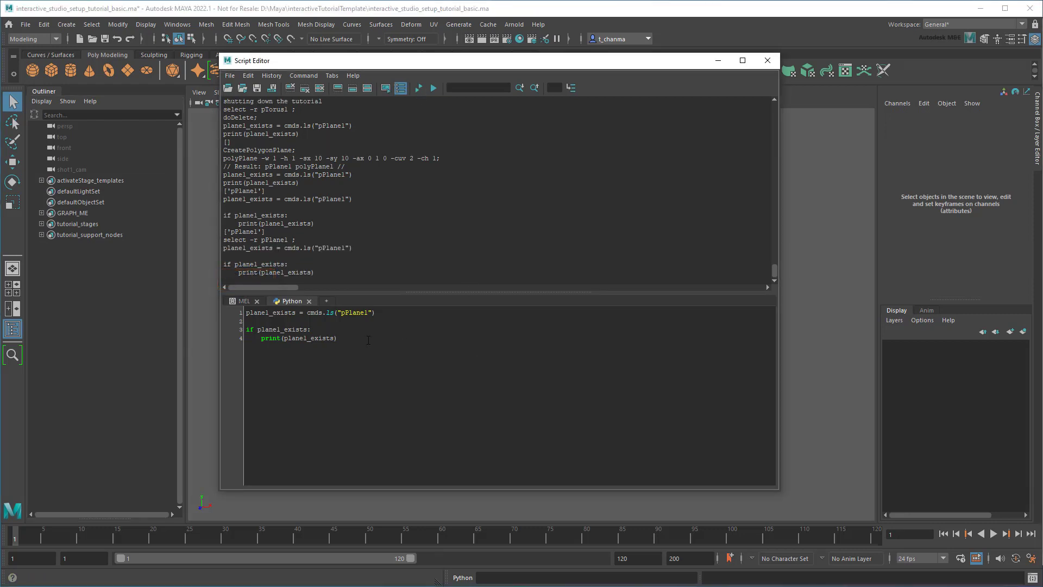
pyautogui.moveTo(368, 340); pyautogui.dragTo(246, 312)
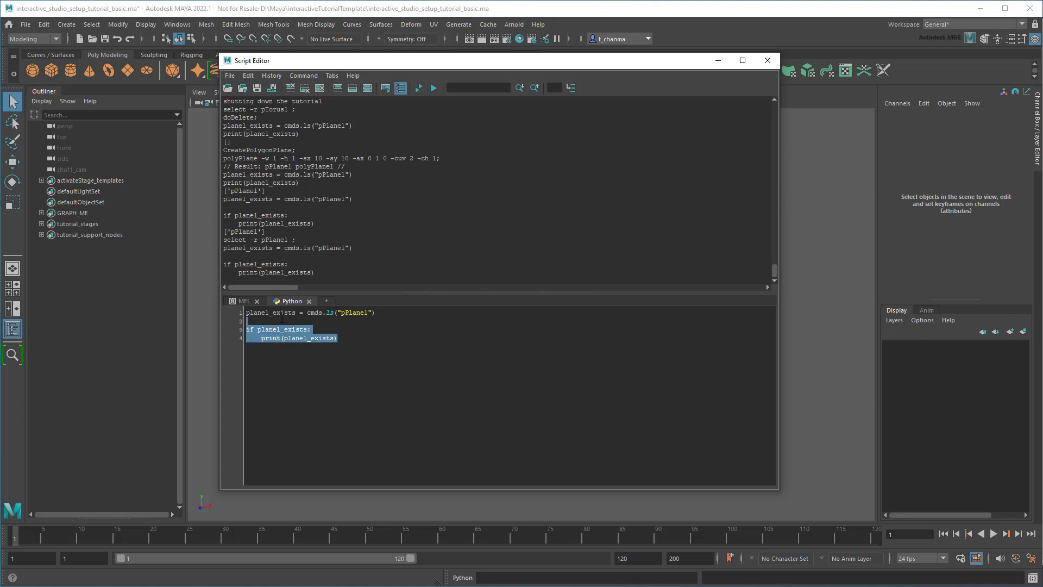
pyautogui.hotkey('ctrl', 'c')
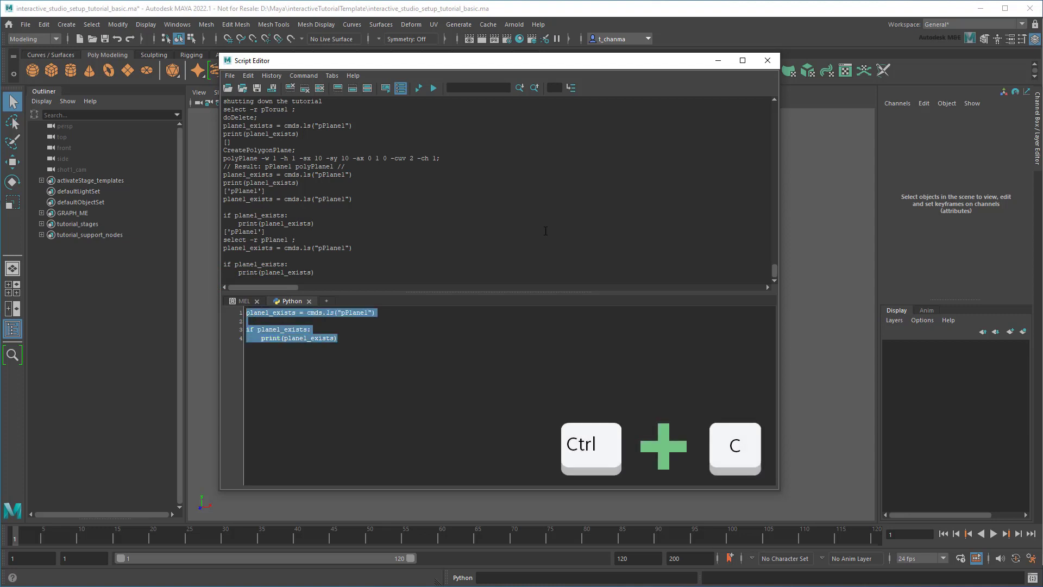
# Step: Replace the Triggered! print with the pasted pPlane1 existence check and indent it
pyautogui.click(766, 60)
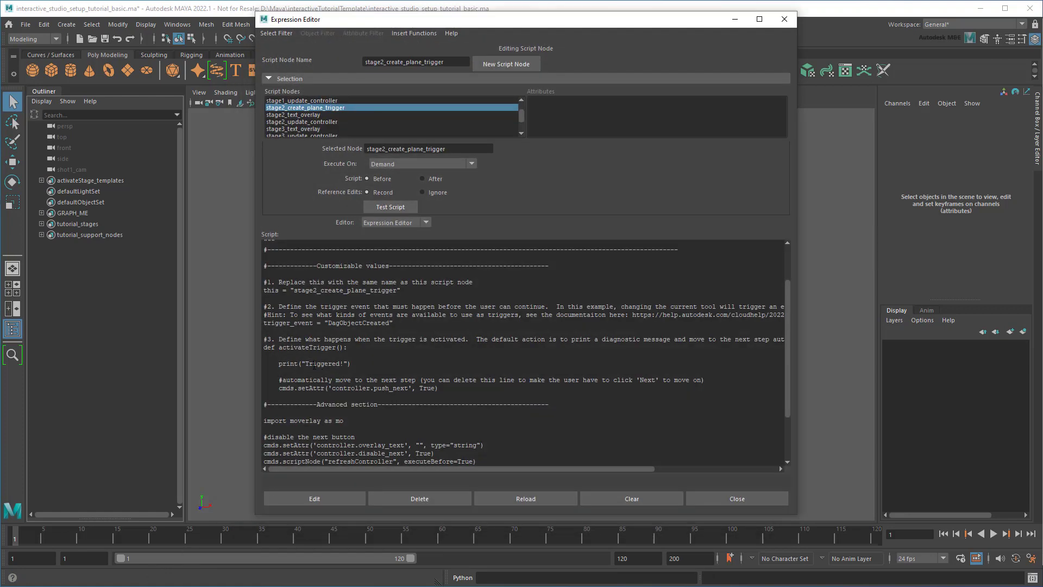
pyautogui.moveTo(279, 363); pyautogui.dragTo(463, 360)
pyautogui.hotkey('ctrl', 'v')
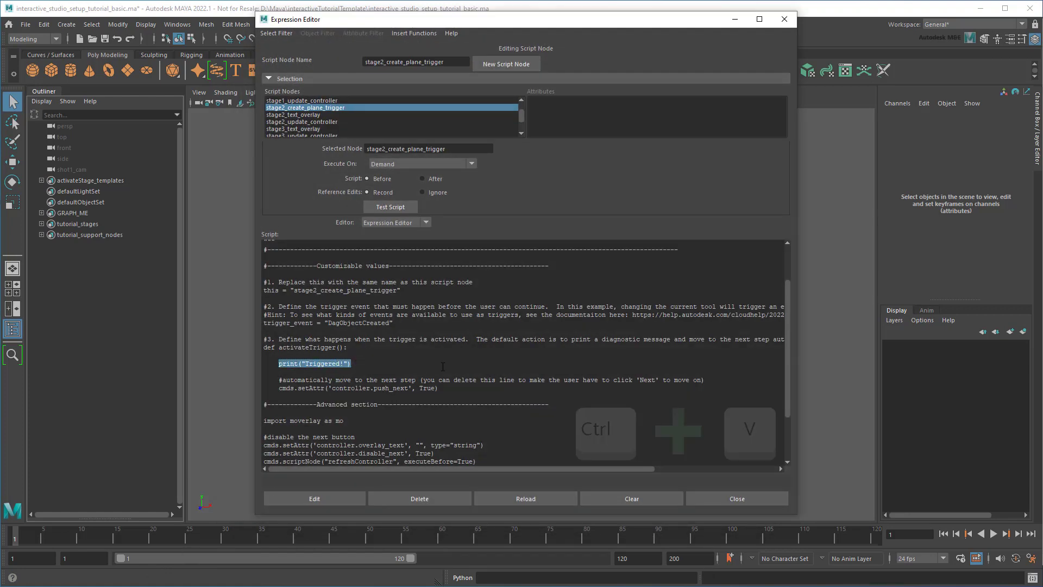
pyautogui.hotkey('ctrl', 'v')
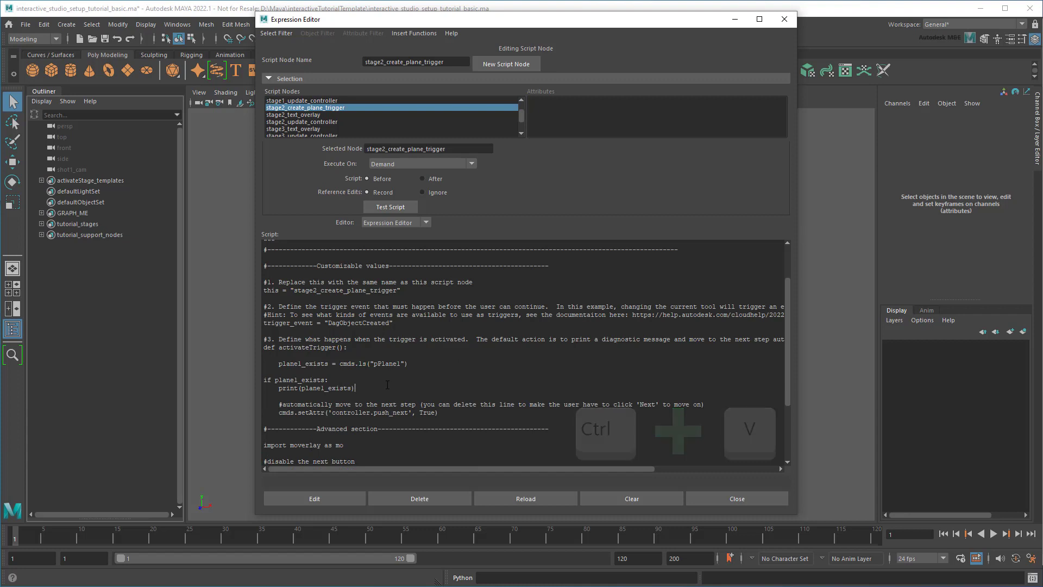
pyautogui.press('Tab')
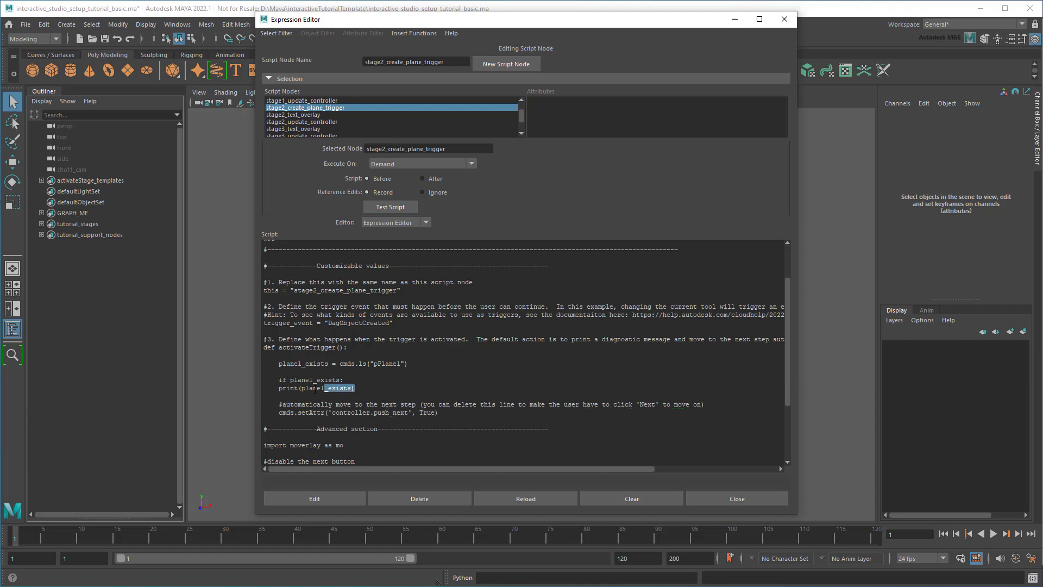
# Step: Remove the leftover print line and nest push_next under the if plane1_exists condition
pyautogui.moveTo(374, 390); pyautogui.dragTo(161, 391)
pyautogui.press('Delete')
pyautogui.press('Delete')
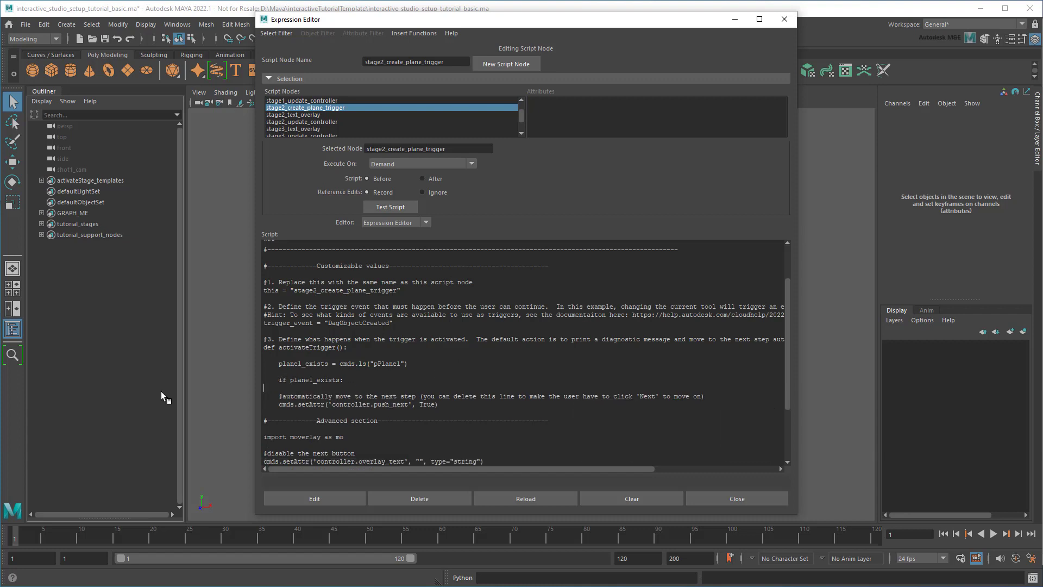
pyautogui.press('Delete')
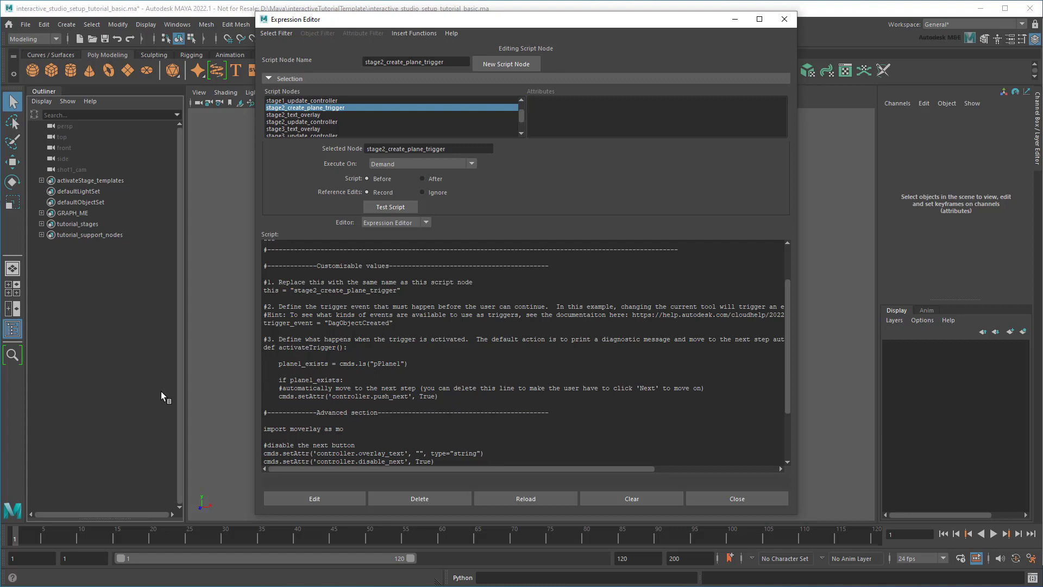
pyautogui.press('Tab')
pyautogui.press('Tab')
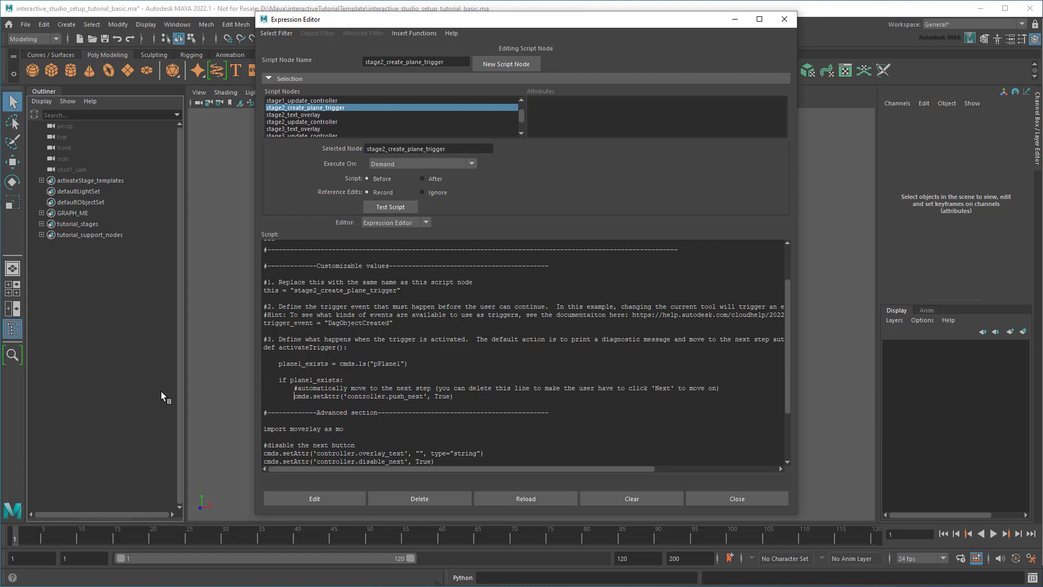
# Step: Apply the edited trigger script, then relaunch the tutorial and advance to its next step
pyautogui.click(319, 495)
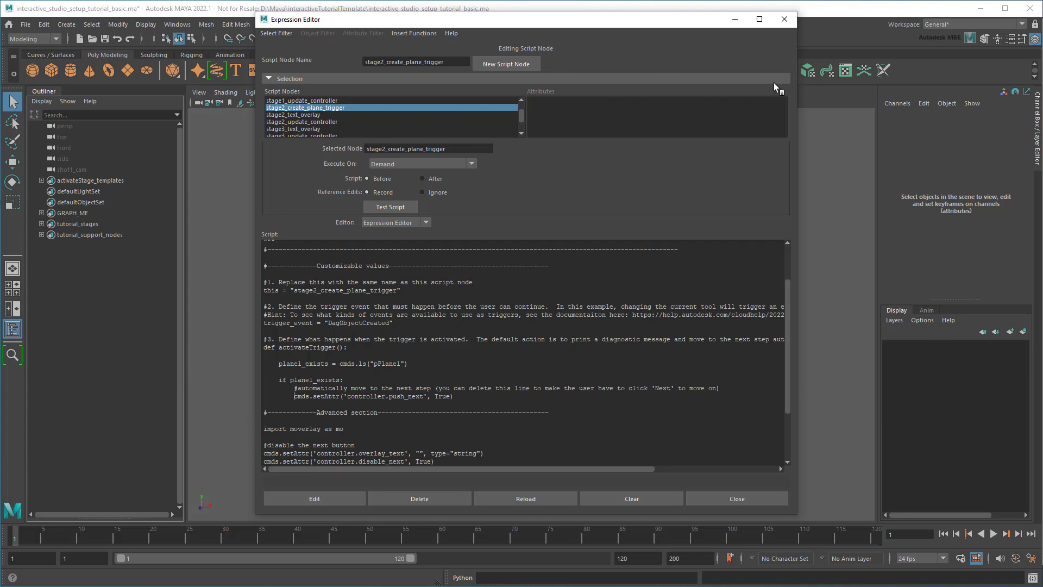
pyautogui.click(737, 23)
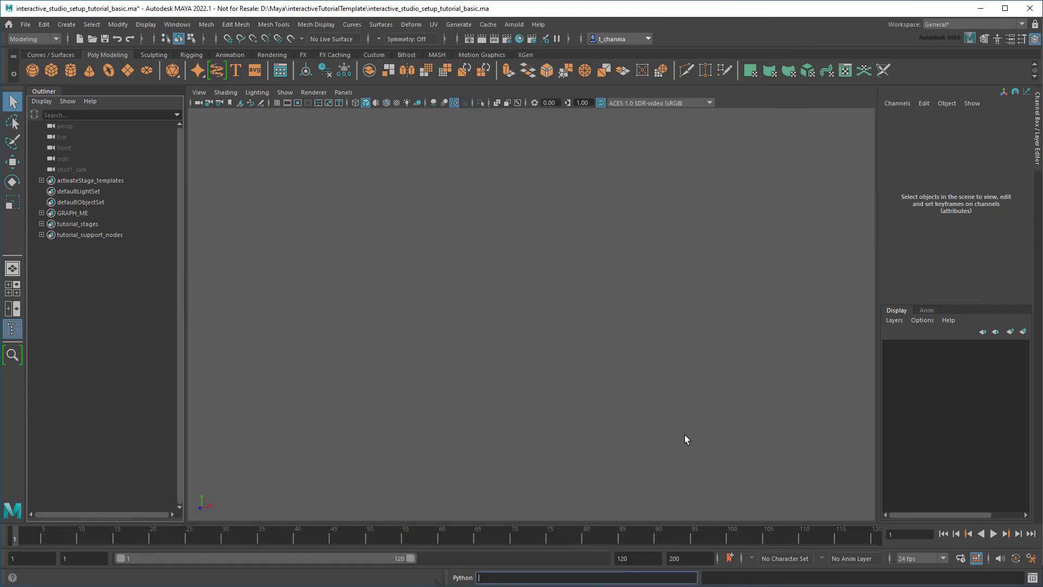
pyautogui.hotkey('ctrl', 'v')
pyautogui.press('Return')
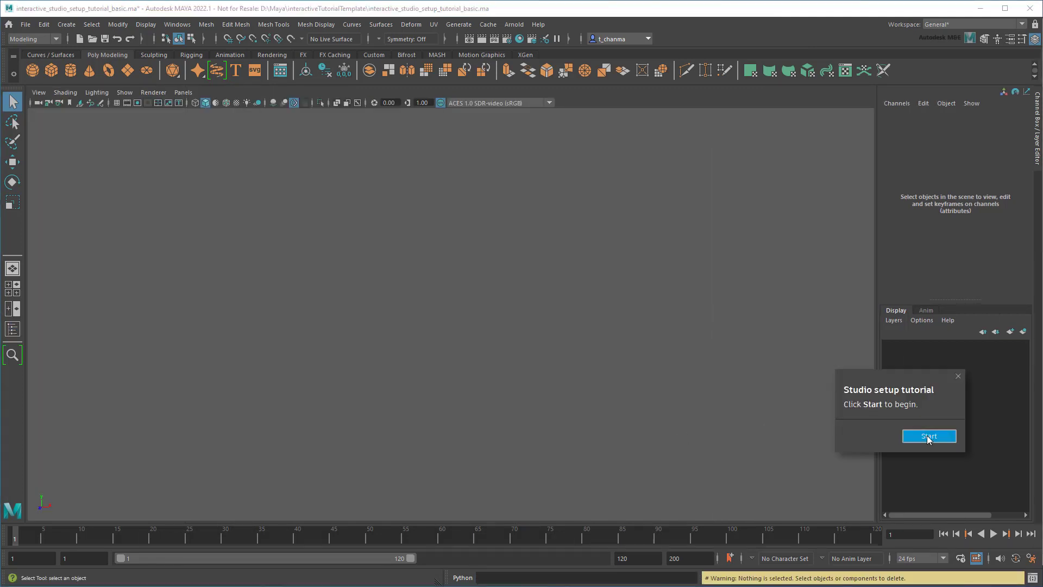
pyautogui.click(928, 436)
pyautogui.click(930, 455)
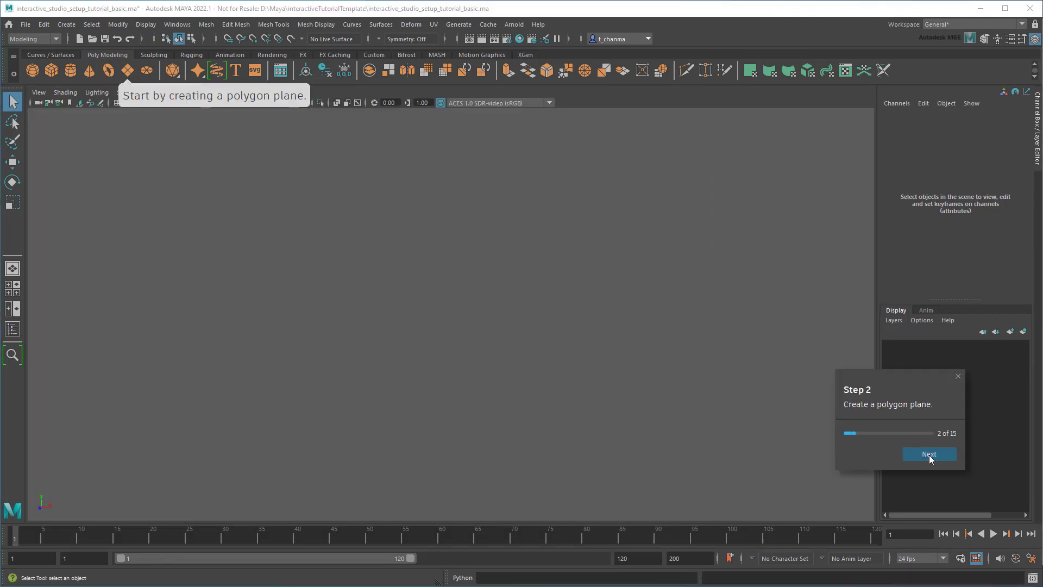
# Step: Create a cone, torus and plane, then delete the torus and cone, leaving the plane selected
pyautogui.click(90, 71)
pyautogui.click(109, 71)
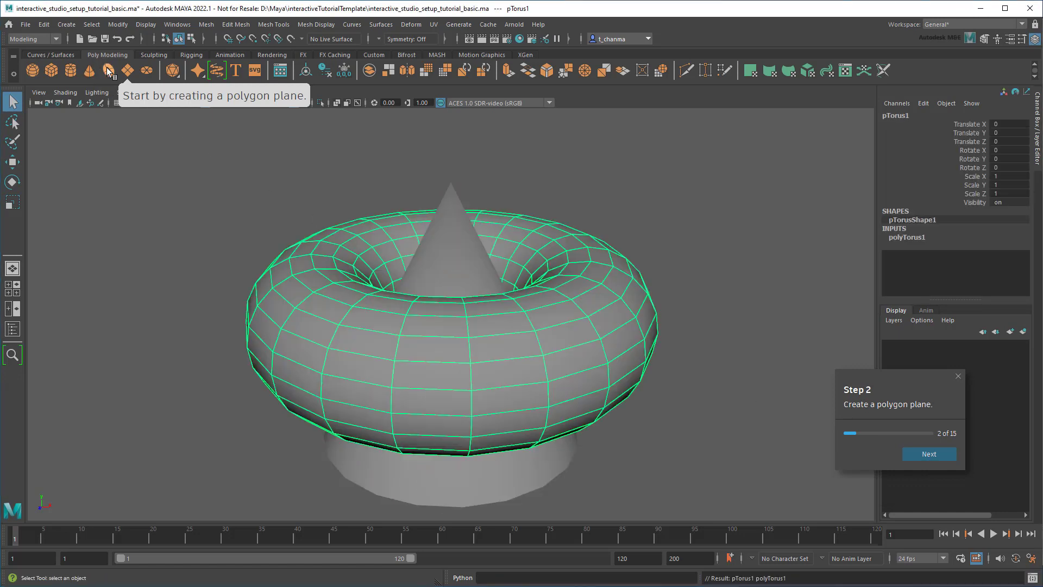
pyautogui.click(127, 72)
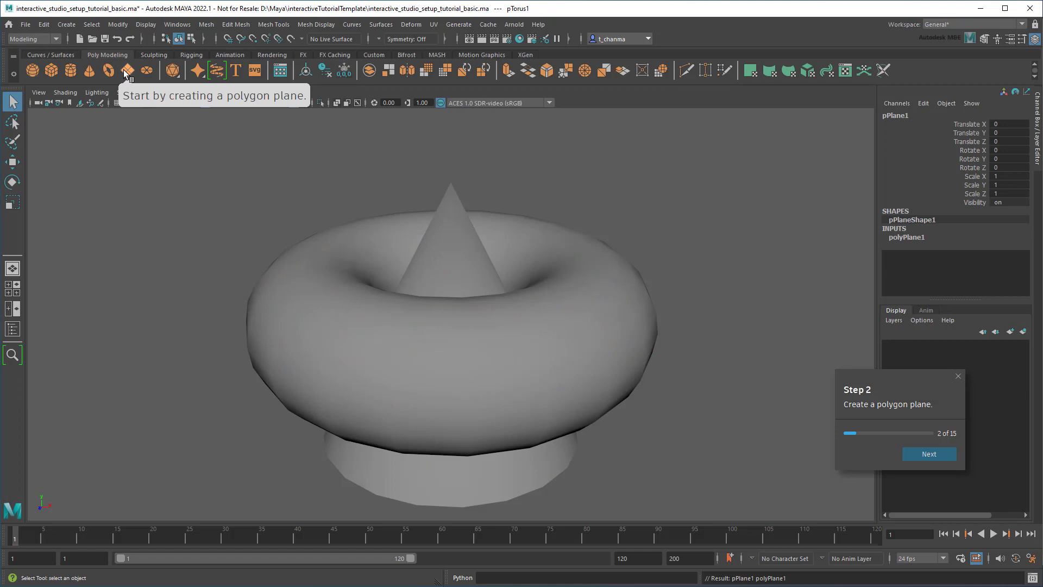
pyautogui.click(311, 321)
pyautogui.keyDown('shift'); pyautogui.click(467, 273); pyautogui.keyUp('shift')
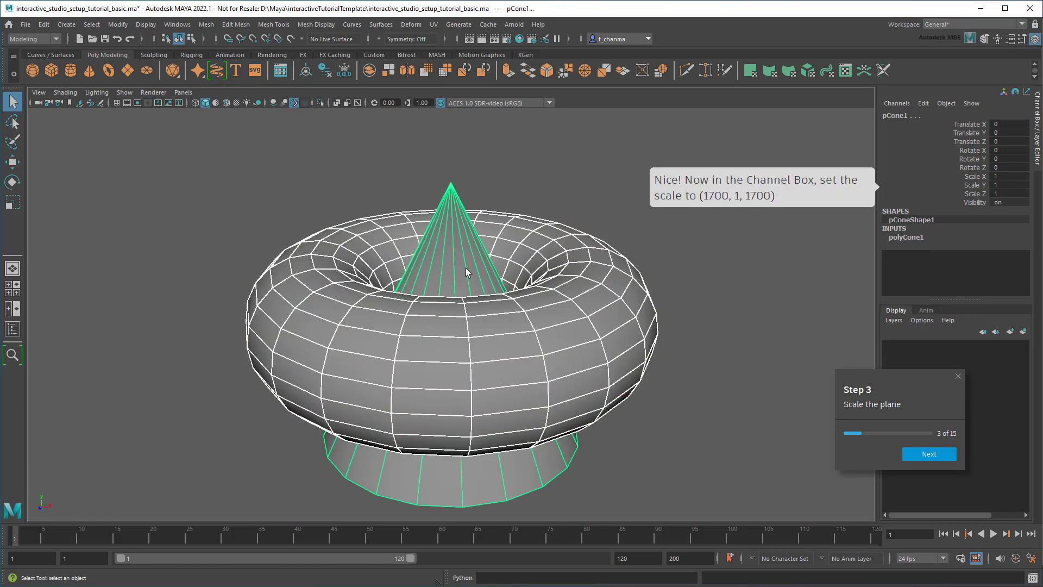
pyautogui.press('Delete')
pyautogui.click(511, 301)
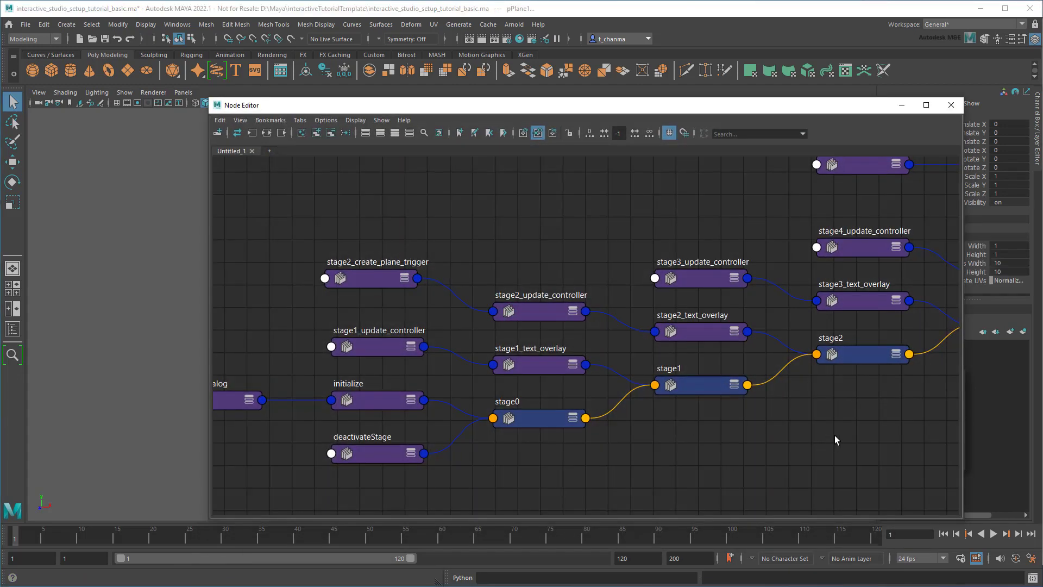
# Step: Duplicate _template_attribute_change_trigger and rename the copy stage3_plane1_scale_trigger
pyautogui.moveTo(834, 440)
pyautogui.keyDown('alt'); pyautogui.mouseDown(button='middle')
pyautogui.moveTo(436, 334)
pyautogui.moveTo(413, 290)
pyautogui.mouseUp(button='middle'); pyautogui.keyUp('alt')
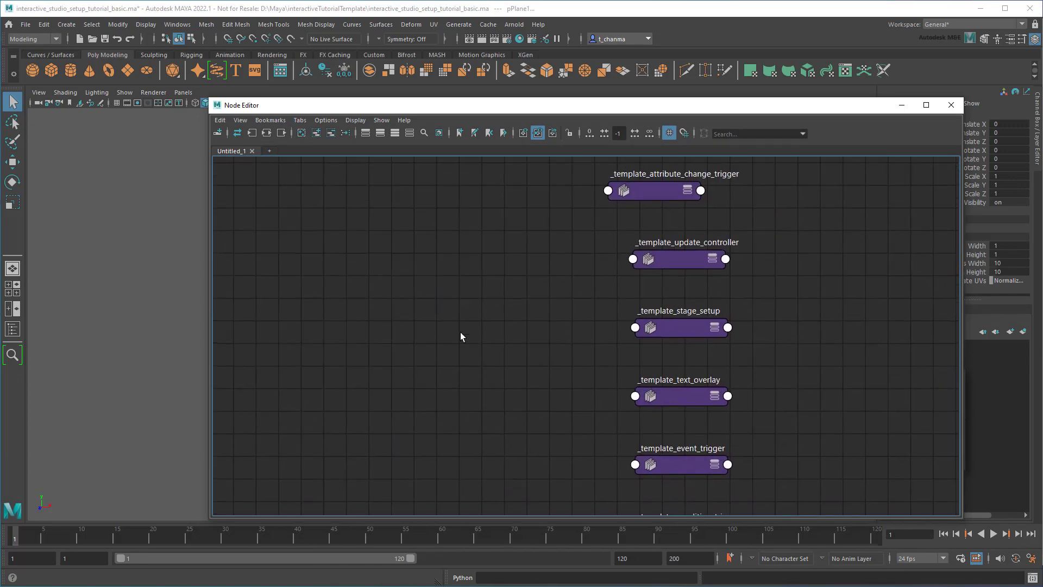
pyautogui.click(654, 192)
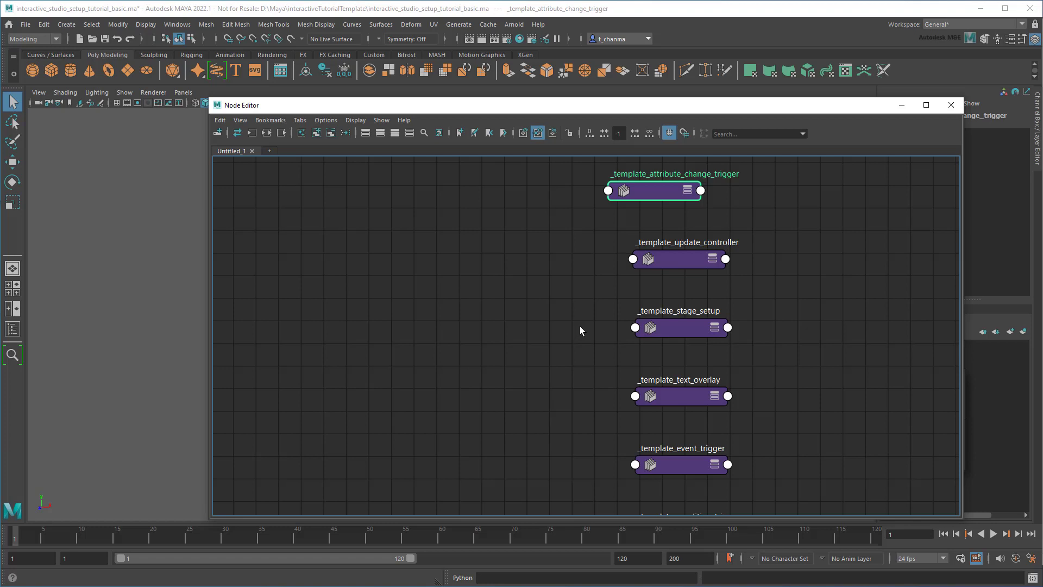
pyautogui.hotkey('ctrl', 'd')
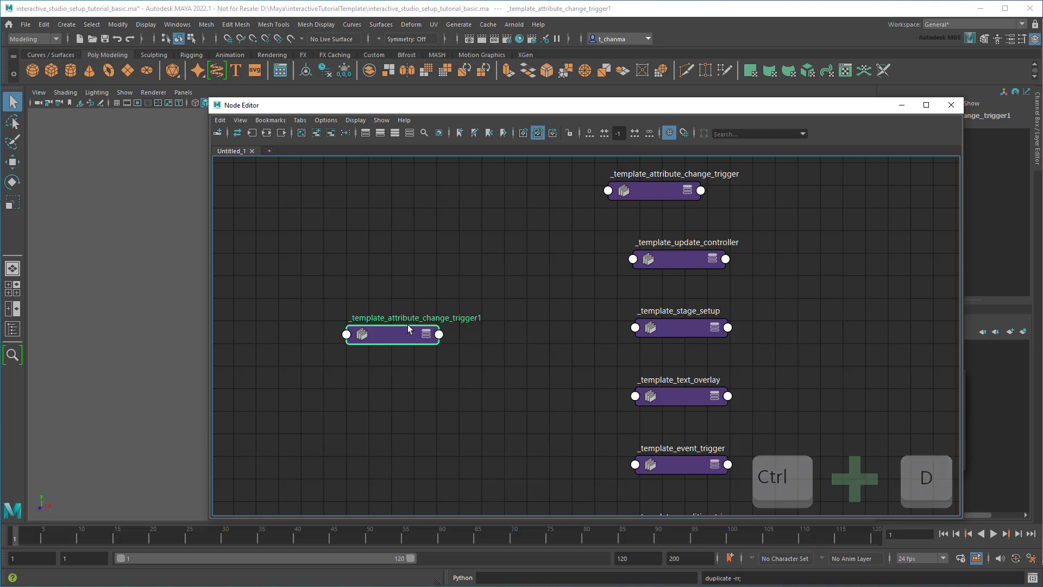
pyautogui.doubleClick(399, 318)
pyautogui.write('stage3')
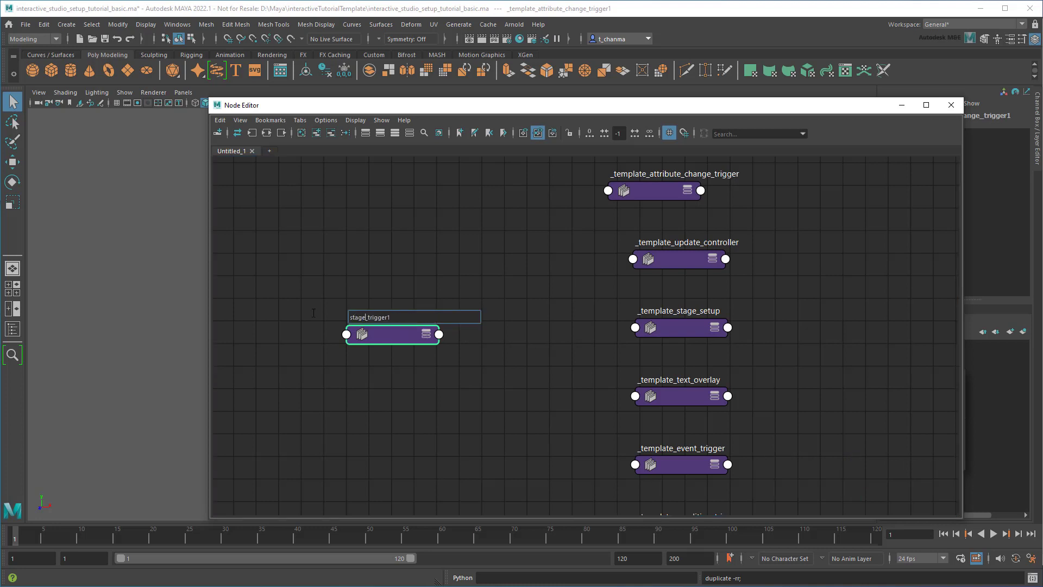
pyautogui.write('_plane1_scale_')
pyautogui.press('Return')
pyautogui.scroll(-3, 323, 308)
# Step: Connect stage3_plane1_scale_trigger's output to stage3_update_controller's input
pyautogui.moveTo(323, 308)
pyautogui.mouseDown()
pyautogui.moveTo(868, 450)
pyautogui.moveTo(380, 274)
pyautogui.mouseUp()
pyautogui.scroll(3, 403, 303)
pyautogui.moveTo(403, 302); pyautogui.dragTo(558, 342, button='middle')
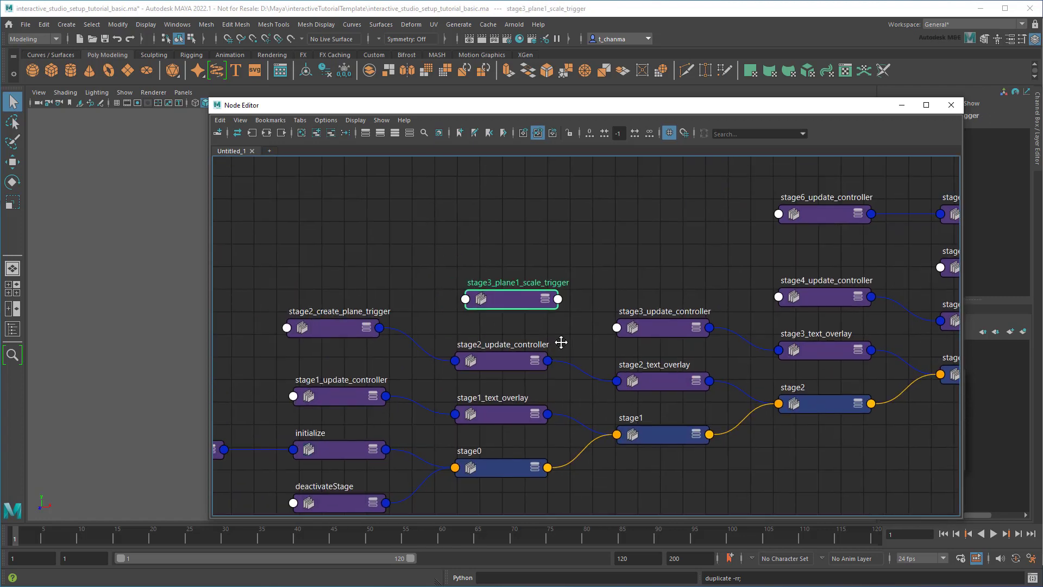
pyautogui.click(558, 301)
pyautogui.click(591, 309)
pyautogui.click(519, 260)
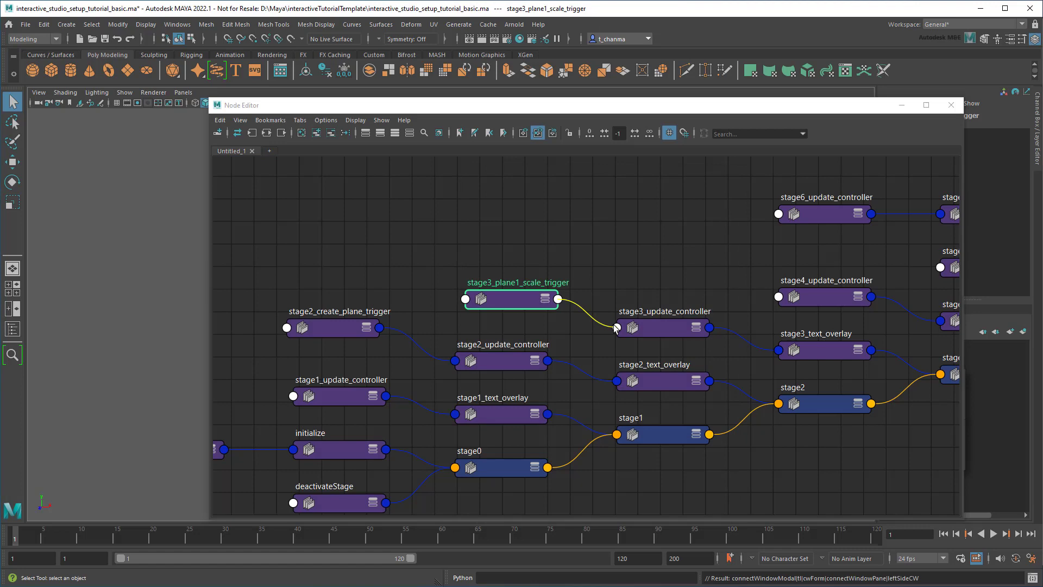
pyautogui.click(618, 328)
pyautogui.click(521, 263)
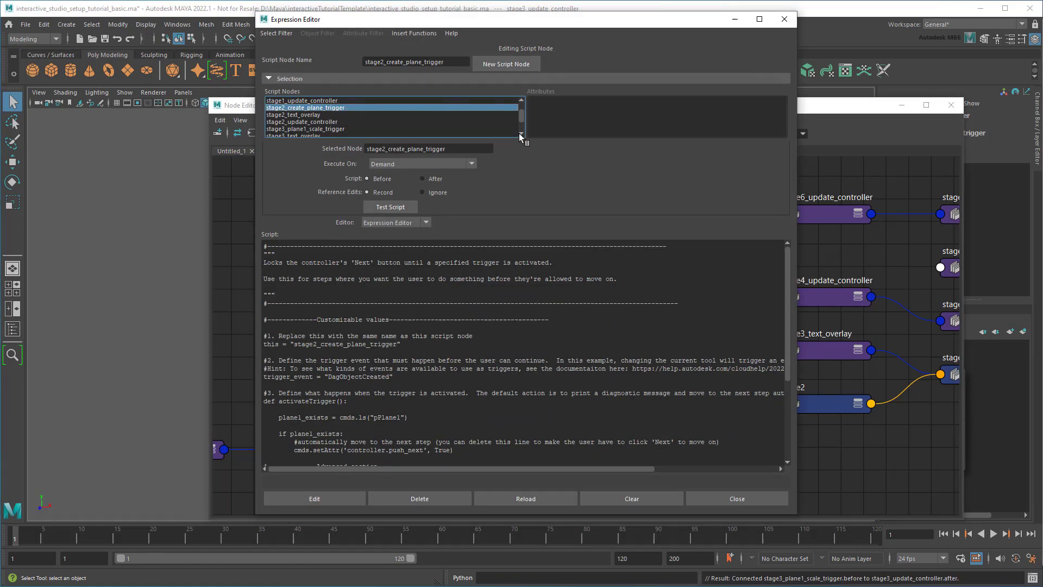
# Step: In stage3_plane1_scale_trigger's script, set this= to its own name and trigger_attribute to pPlane1.scale
pyautogui.click(521, 135)
pyautogui.click(345, 122)
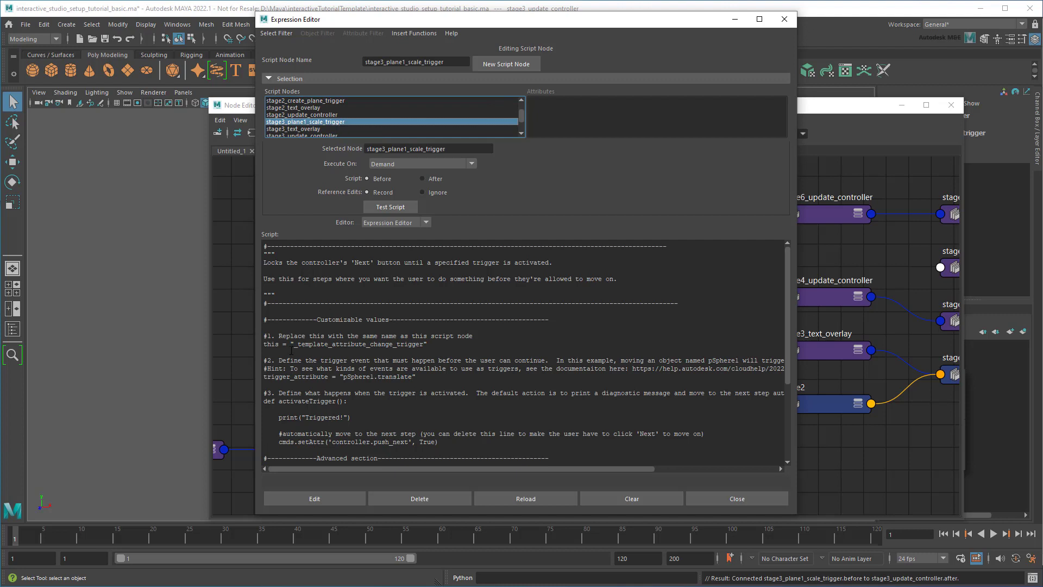
pyautogui.moveTo(309, 345); pyautogui.dragTo(398, 345)
pyautogui.write('this = "')
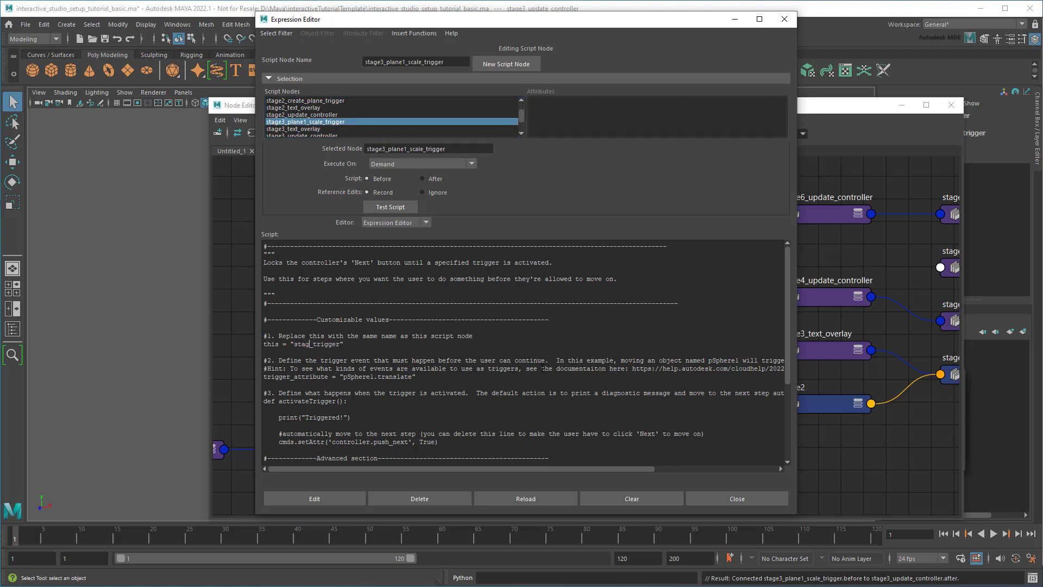
pyautogui.write('stage3_plane1_scale_')
pyautogui.moveTo(344, 377); pyautogui.dragTo(415, 377)
pyautogui.write('pPla')
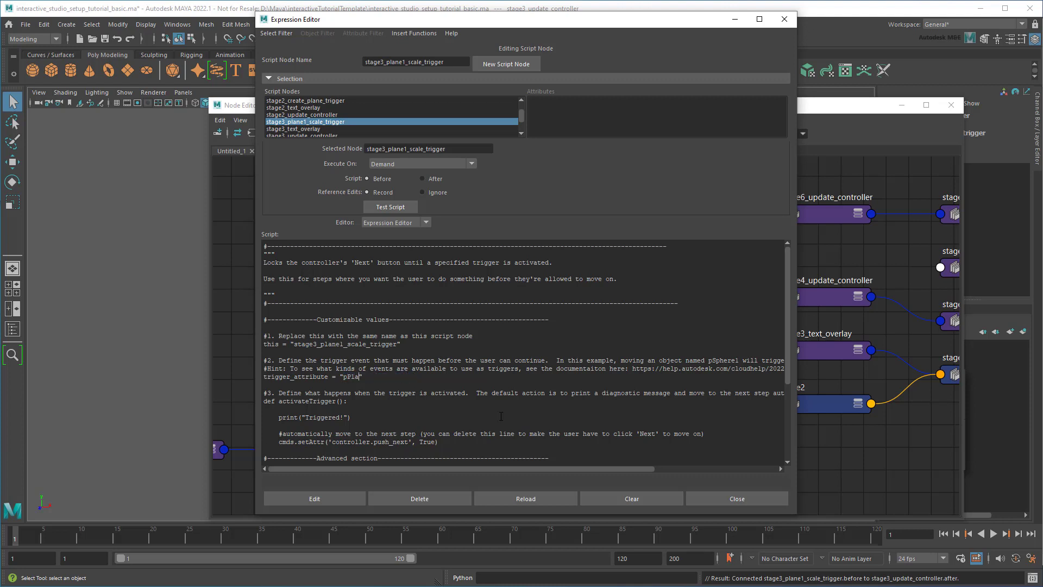
pyautogui.write('ne1.scale"')
# Step: Print pPlane1's scale with a getAttr("pPlane1.scale") Python snippet in the Script Editor
pyautogui.click(736, 19)
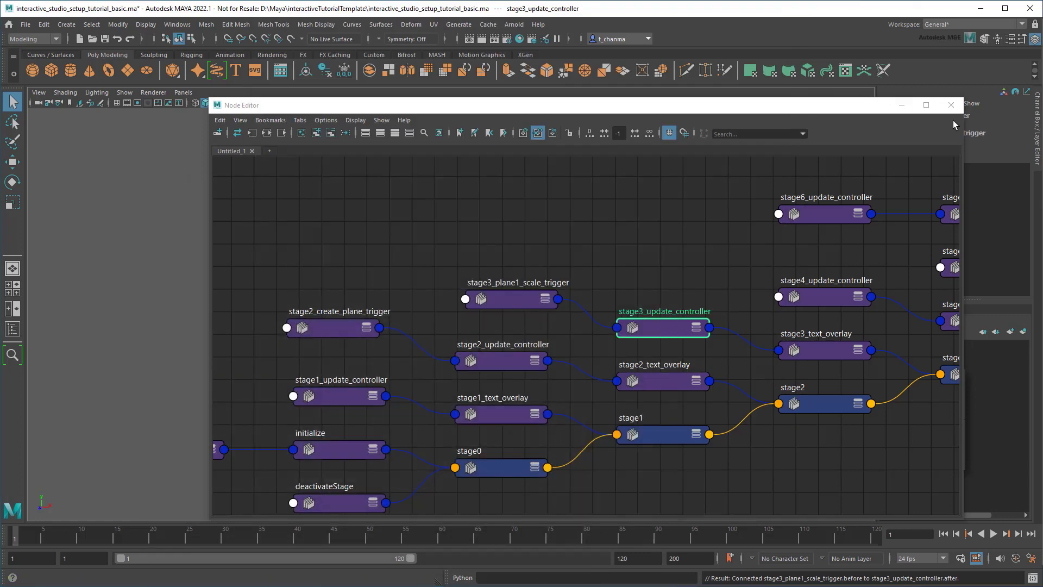
pyautogui.click(908, 107)
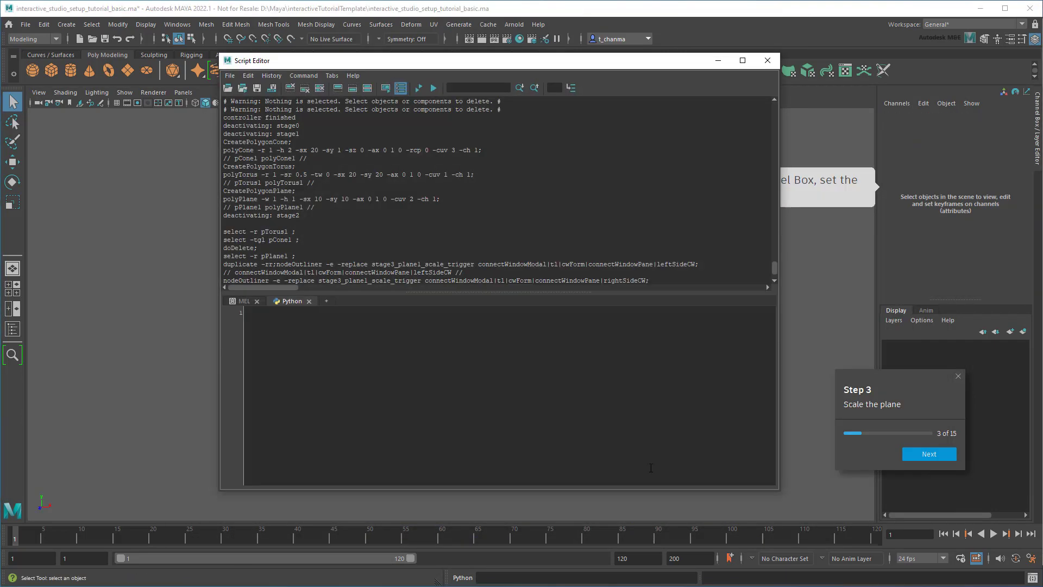
pyautogui.write('plane')
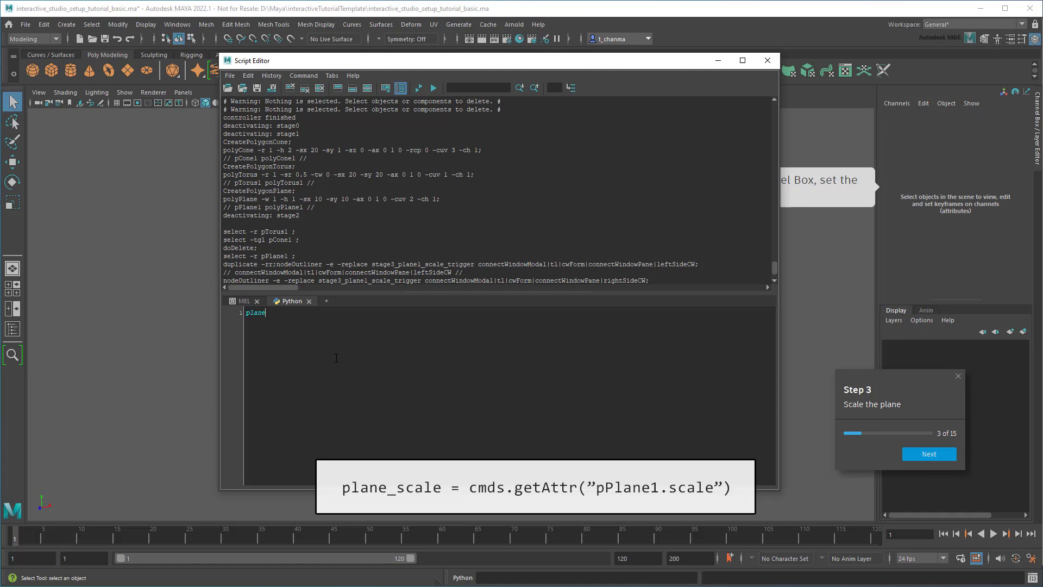
pyautogui.write('_scale = cmds.')
pyautogui.write('getAttr("p')
pyautogui.write('Plane1.scale")')
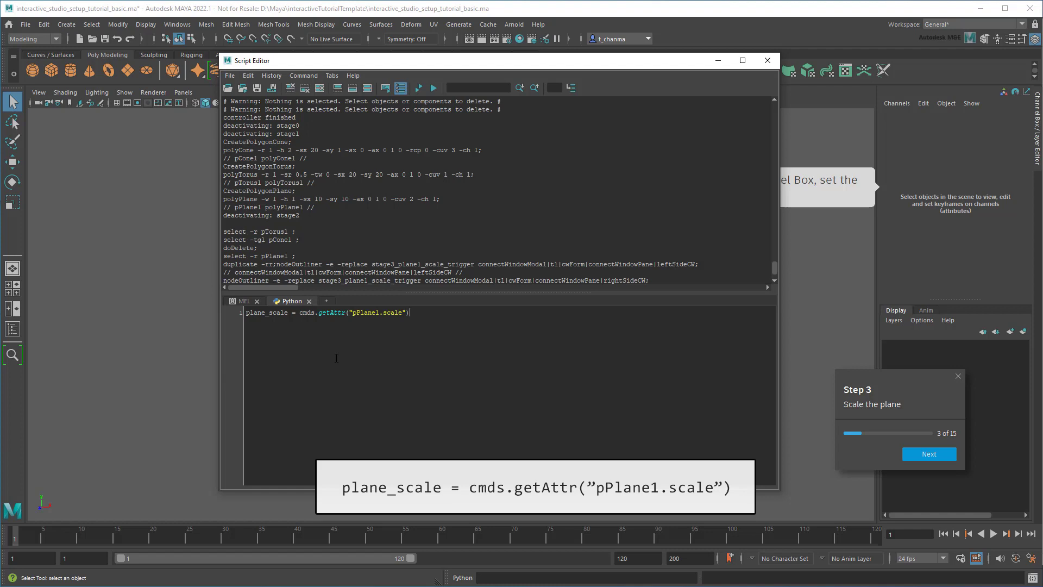
pyautogui.press('Return')
pyautogui.write('print(p')
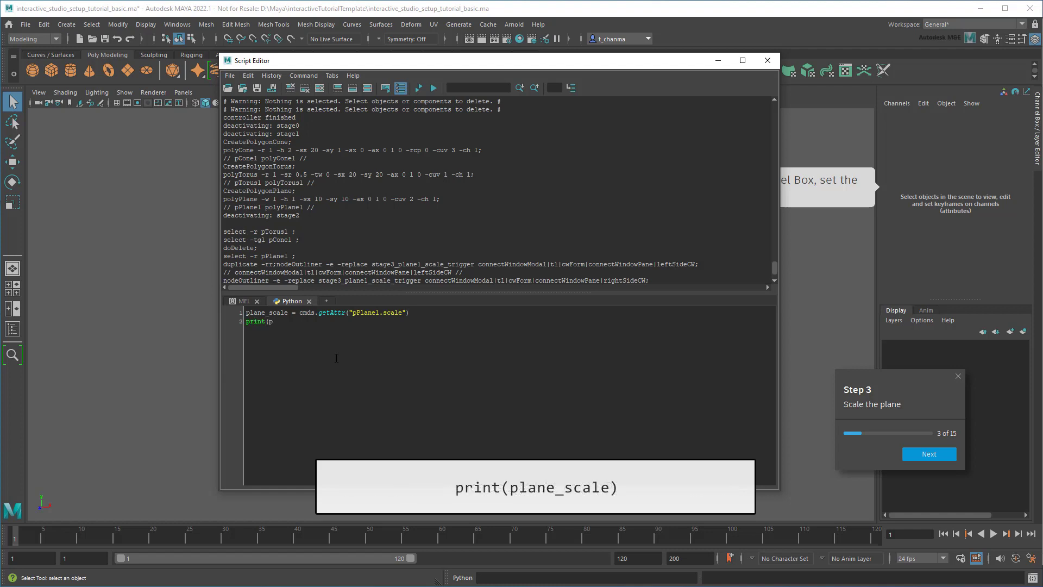
pyautogui.write('lane_scale')
pyautogui.hotkey('ctrl', 'Return')
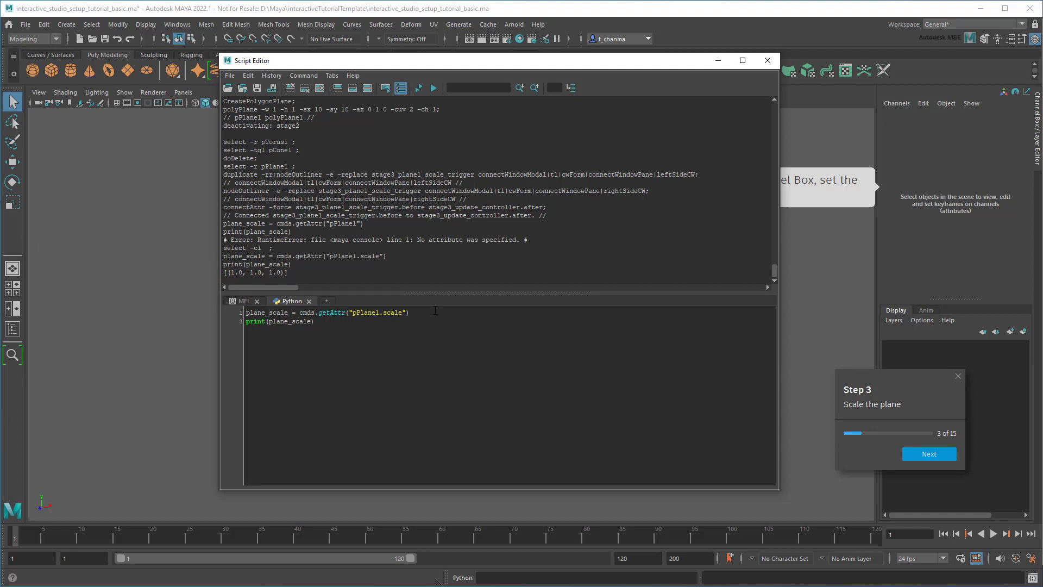
pyautogui.write('[0]')
# Step: Use the first getAttr element and print it only if it equals (1700, 1, 1700)
pyautogui.click(419, 87)
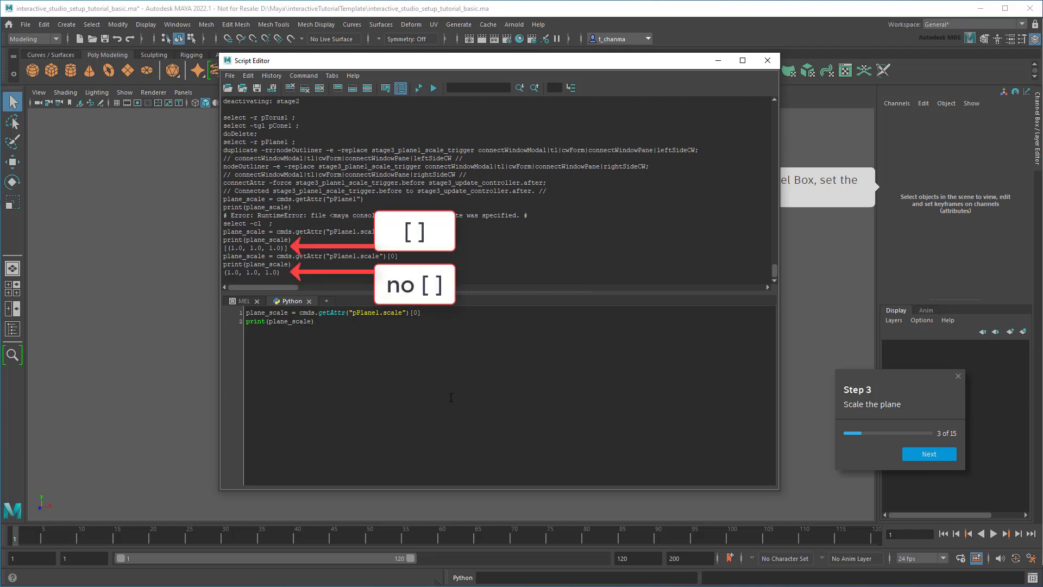
pyautogui.press('Return')
pyautogui.press('Return')
pyautogui.write('if ')
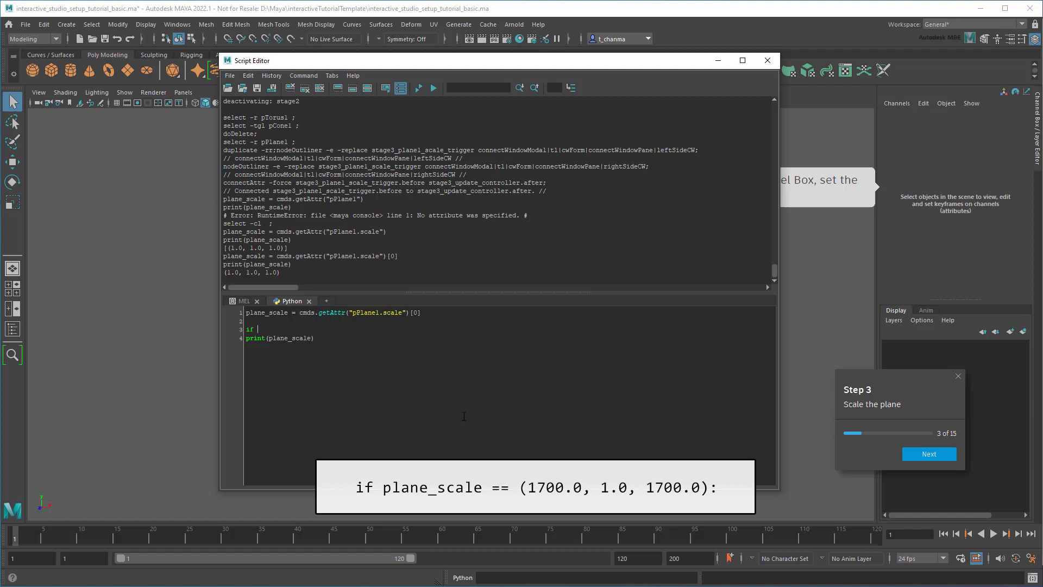
pyautogui.write('plane_scale == (')
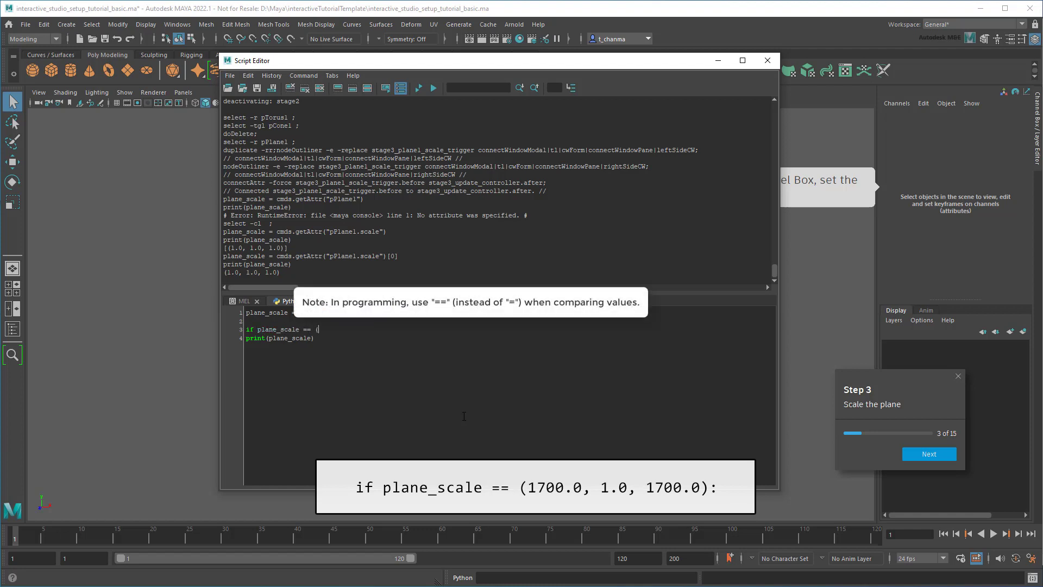
pyautogui.write('1700.0, 1.0, 17')
pyautogui.write('00.0):')
pyautogui.press('Tab')
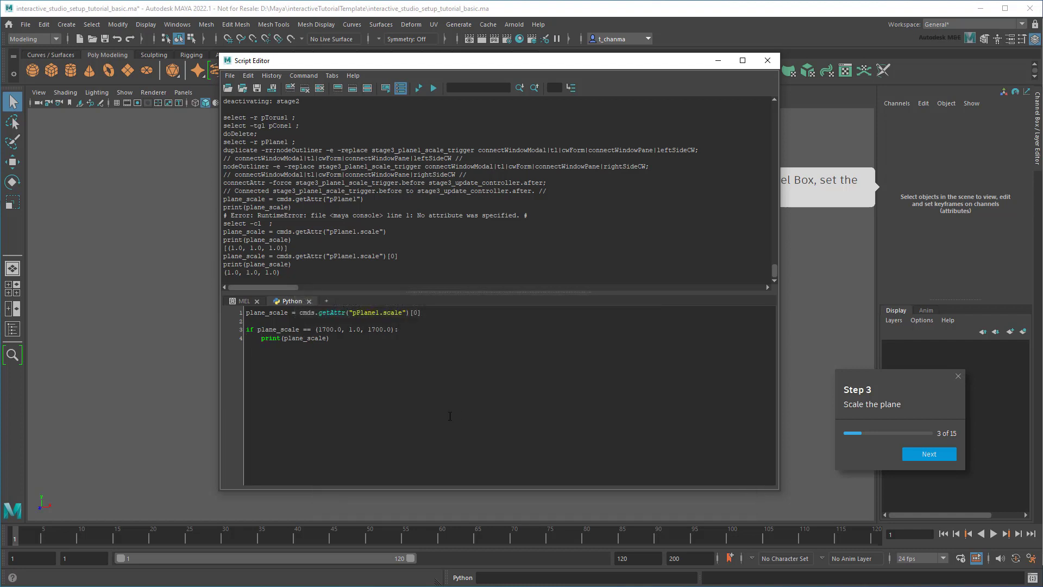
pyautogui.click(419, 88)
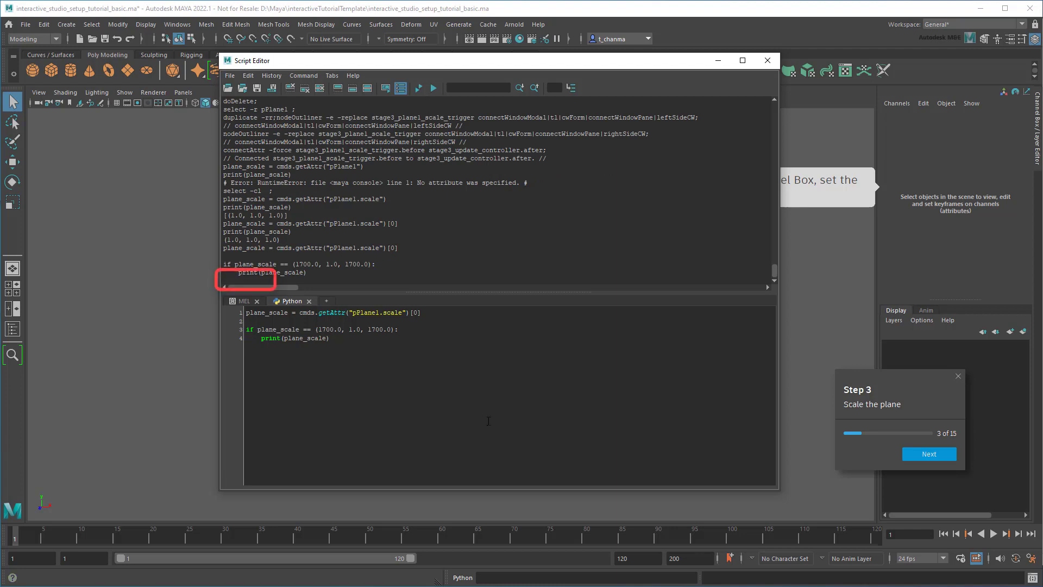
# Step: Set pPlane1's Scale X and Z to 1700, then rerun the check to print (1700.0, 1.0, 1700.0)
pyautogui.click(716, 61)
pyautogui.click(498, 329)
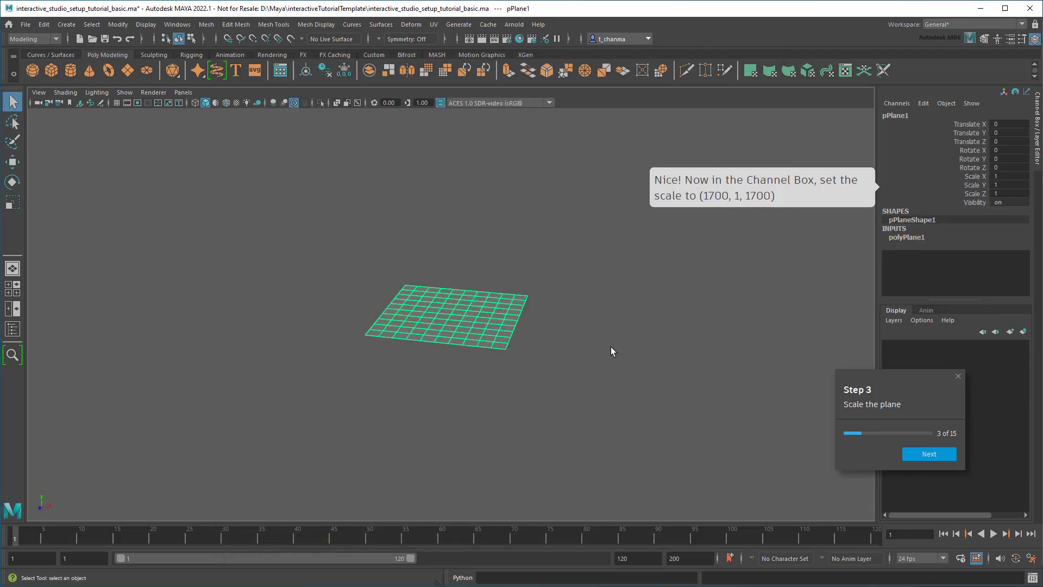
pyautogui.write('1700')
pyautogui.press('Tab')
pyautogui.press('Tab')
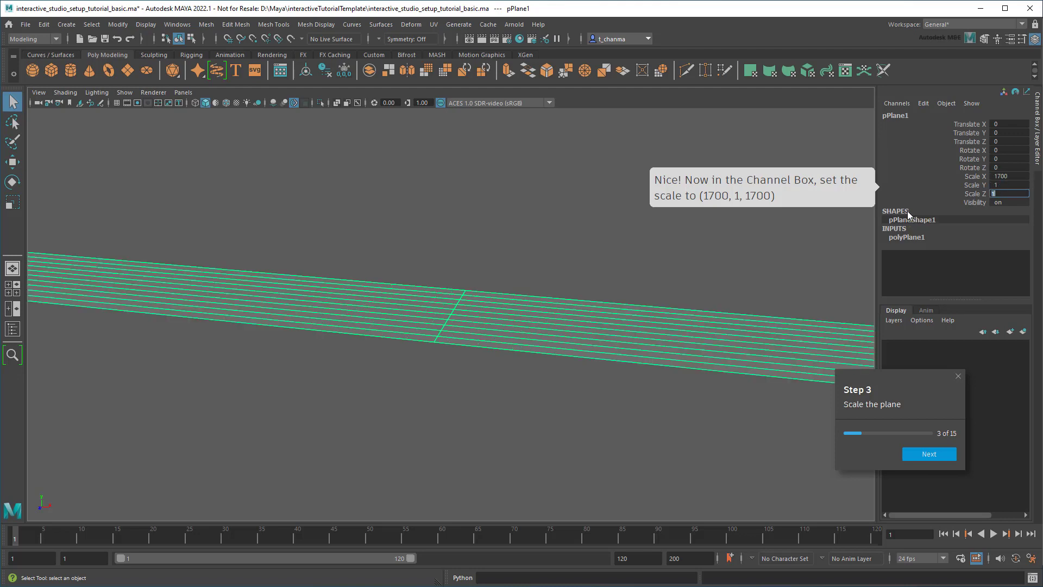
pyautogui.write('1700')
pyautogui.press('Return')
pyautogui.scroll(-5, 635, 310)
pyautogui.scroll(-3, 635, 310)
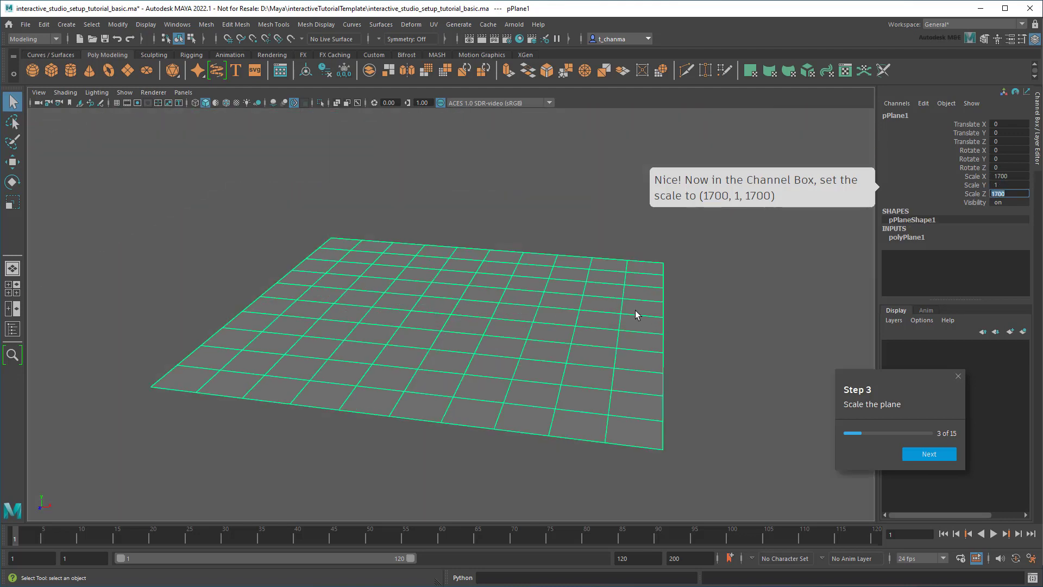
pyautogui.click(1032, 577)
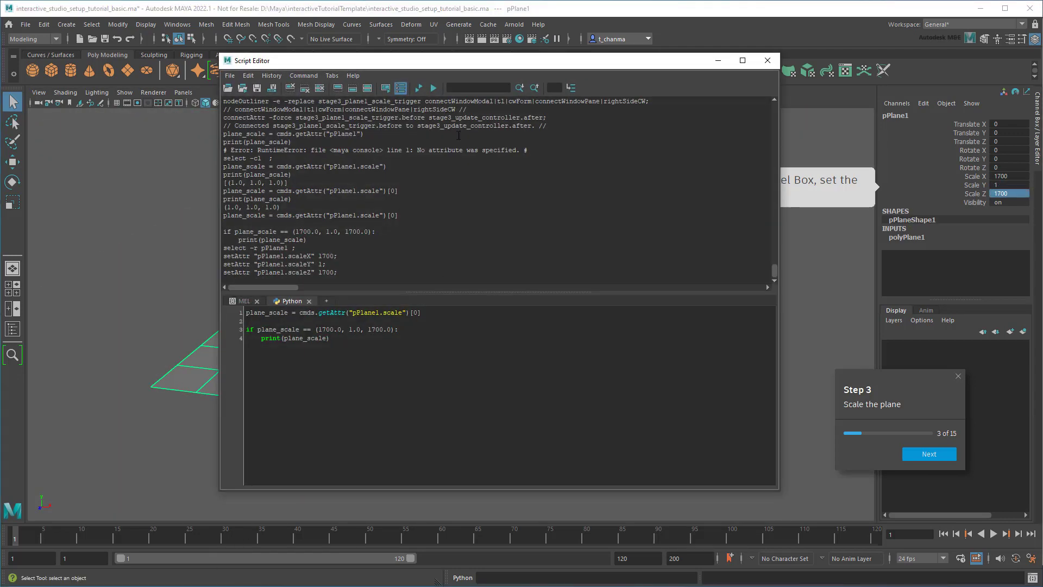
pyautogui.click(421, 89)
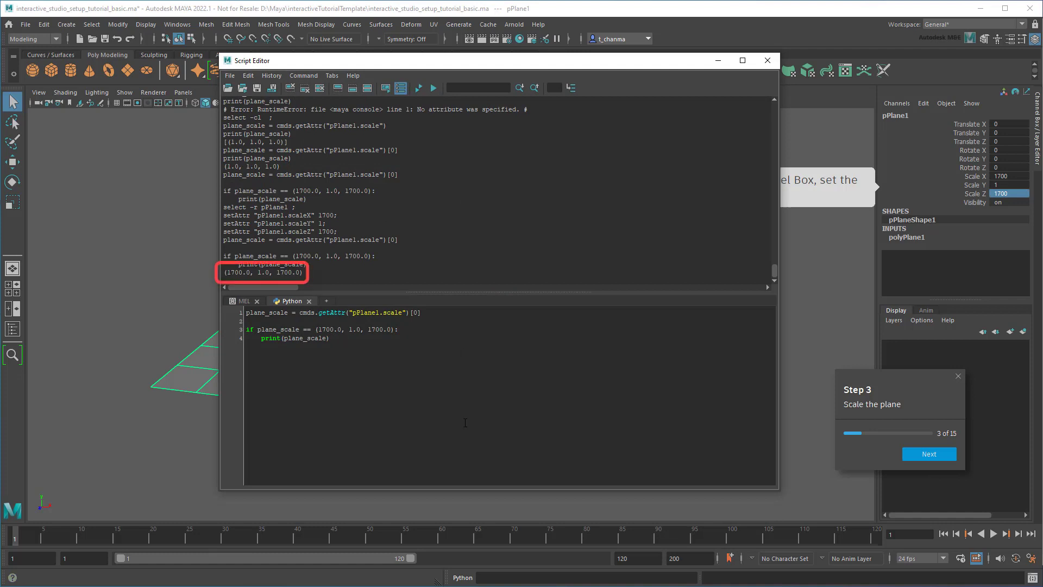
# Step: Paste the copied scale check over the trigger's placeholder print and indent the if statement
pyautogui.hotkey('ctrl', 'a')
pyautogui.hotkey('ctrl', 'c')
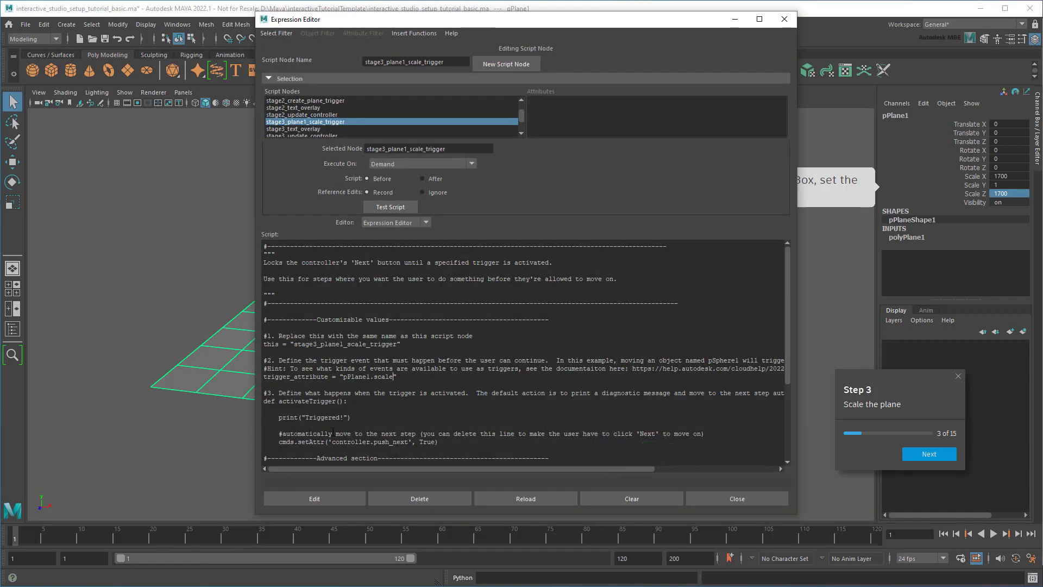
pyautogui.moveTo(352, 417); pyautogui.dragTo(324, 417)
pyautogui.hotkey('ctrl', 'v')
pyautogui.scroll(-3, 549, 388)
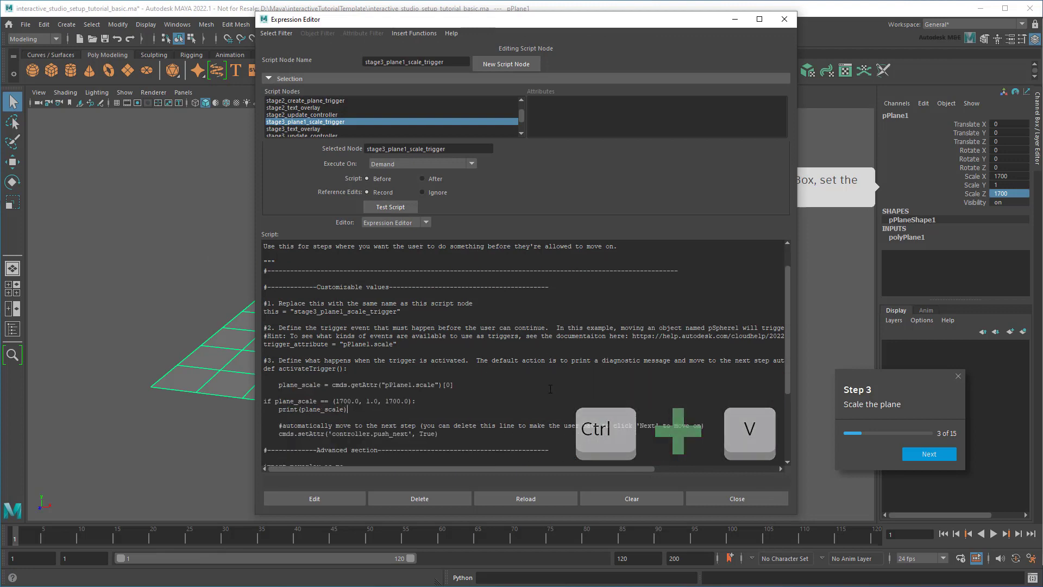
pyautogui.press('Up')
pyautogui.press('Home')
pyautogui.press('Tab')
# Step: Delete print(plane_scale), indent push_next under the if, save the script and close the tutorial
pyautogui.press('Down')
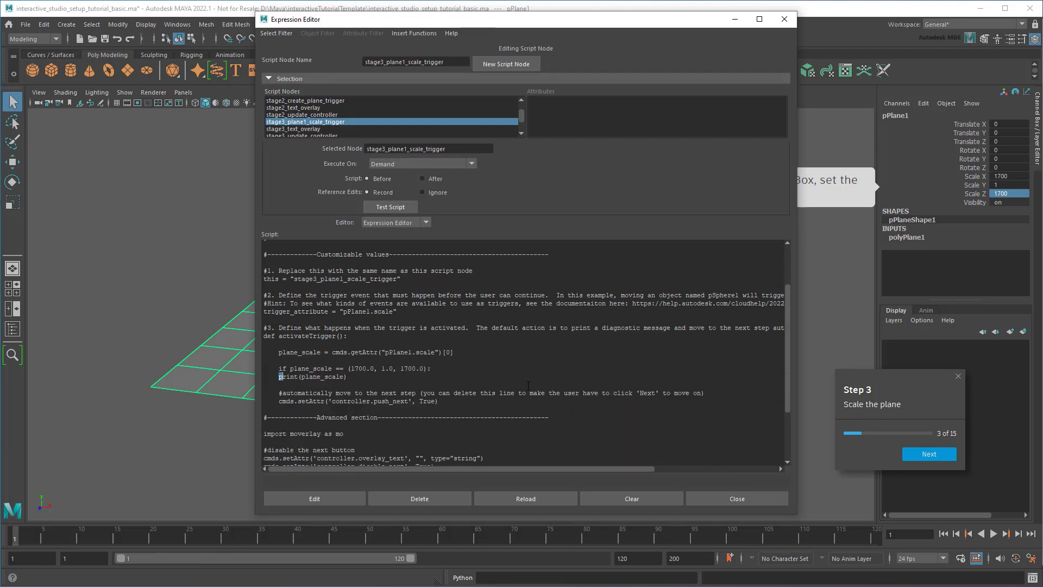
pyautogui.hotkey('shift', 'Right')
pyautogui.hotkey('shift', 'Right')
pyautogui.hotkey('shift', 'Right')
pyautogui.press('Delete')
pyautogui.press('Delete')
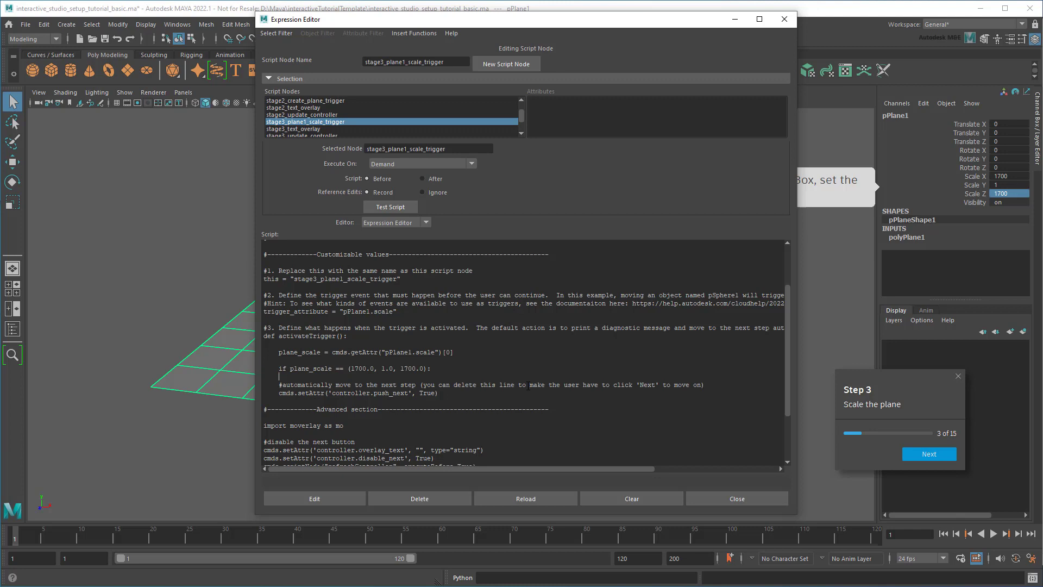
pyautogui.press('Delete')
pyautogui.press('Tab')
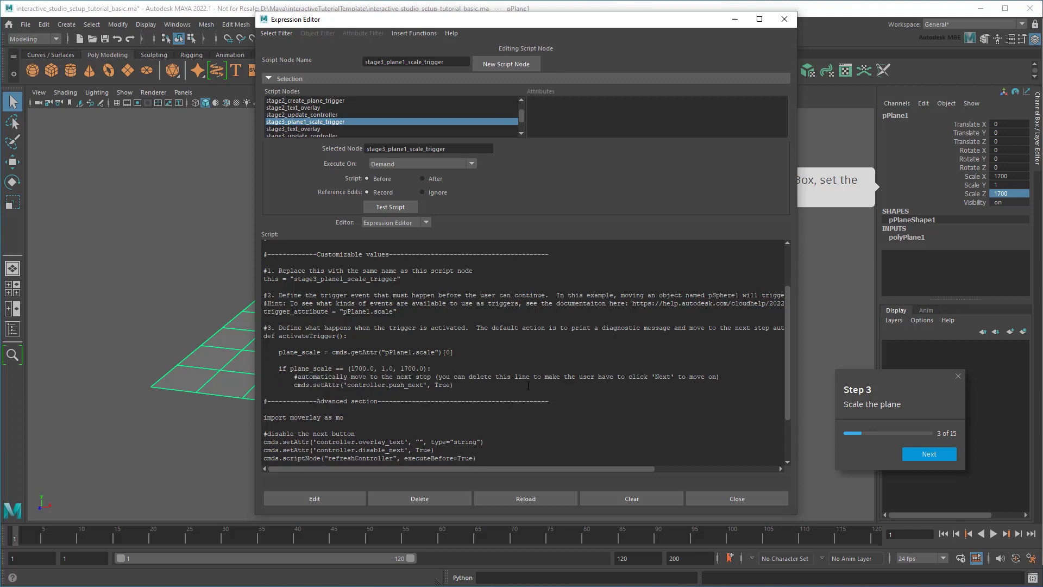
pyautogui.click(351, 497)
pyautogui.click(735, 19)
pyautogui.click(958, 379)
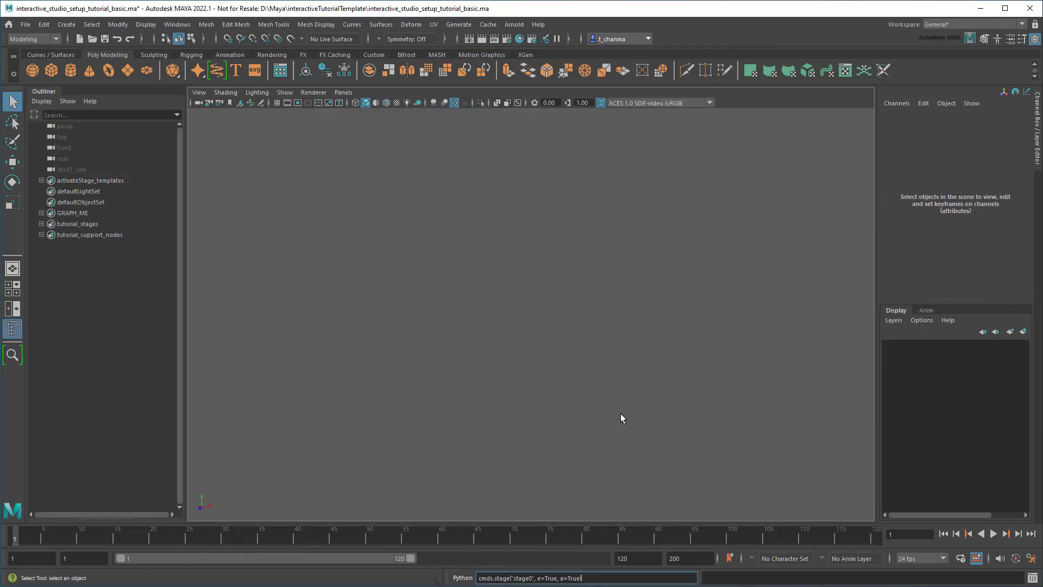
# Step: Restart the tutorial, create a polygon plane and set its Scale X and Z to 1700
pyautogui.click(912, 442)
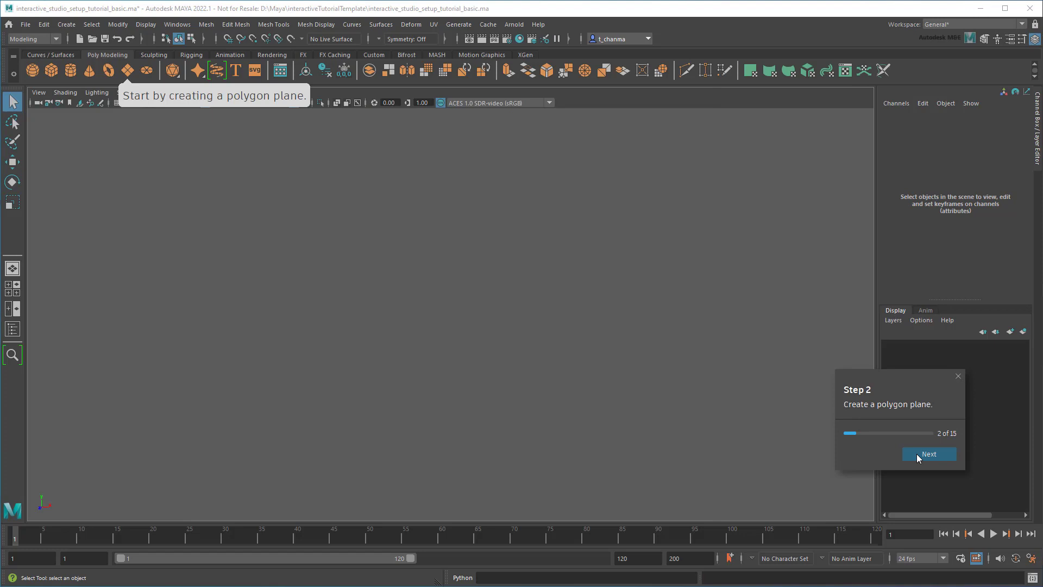
pyautogui.click(127, 71)
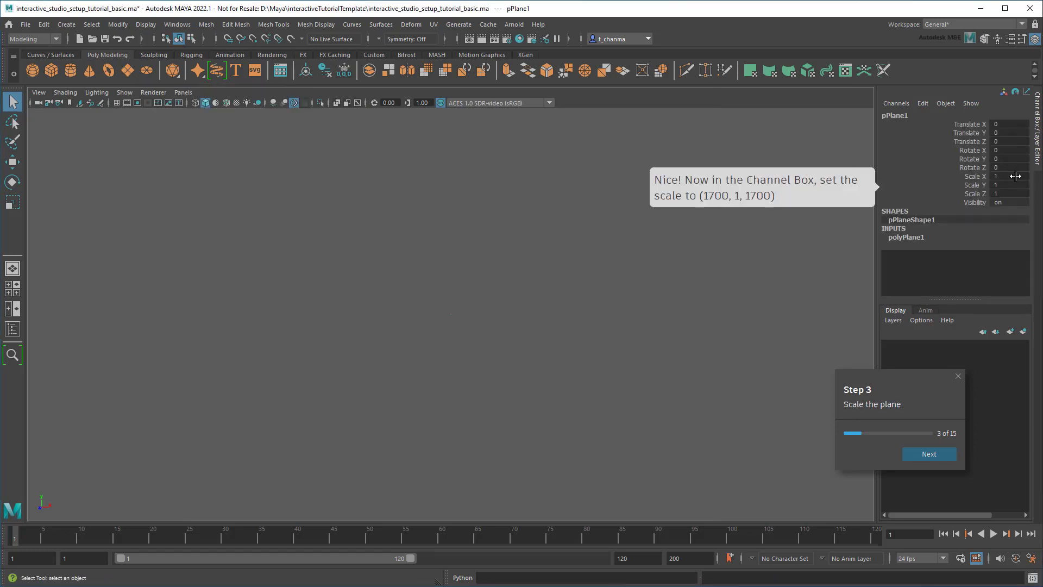
pyautogui.write('1700')
pyautogui.press('Tab')
pyautogui.press('Tab')
pyautogui.write('1700')
pyautogui.press('Return')
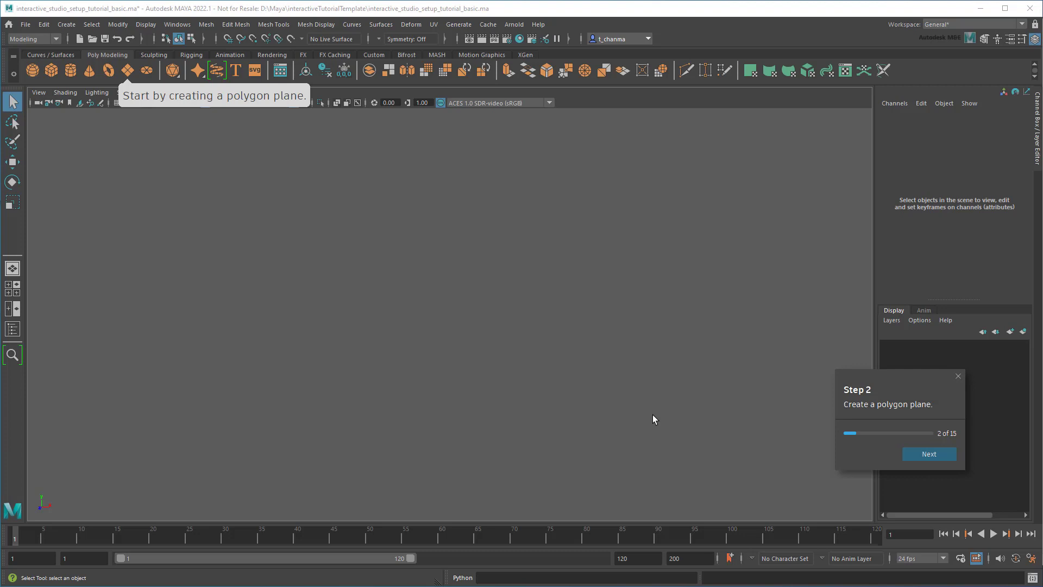
# Step: Create a sphere, cube and cylinder to confirm Step 2 stays put, then close the tutorial popup
pyautogui.click(36, 72)
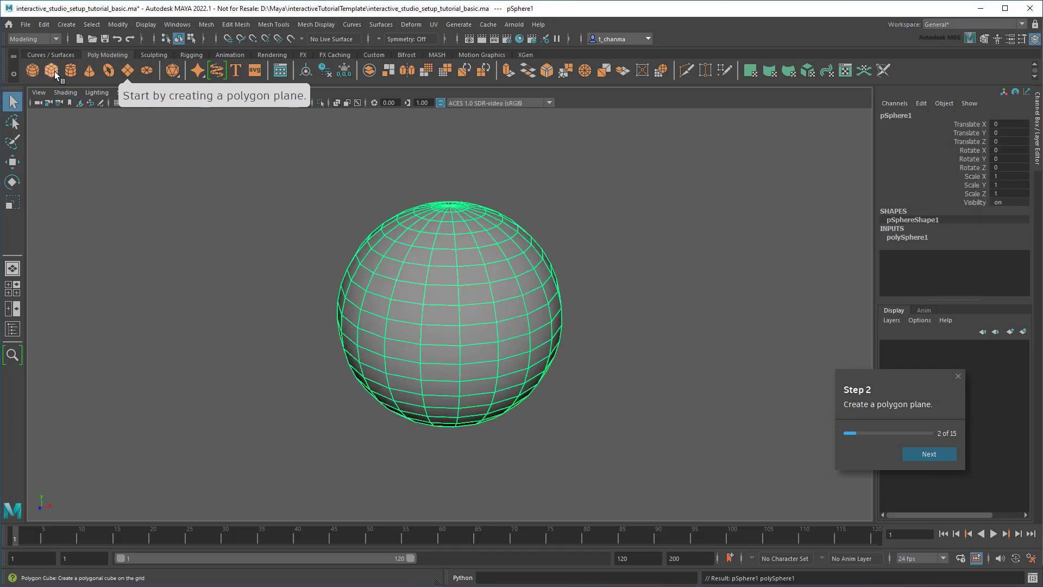
pyautogui.click(55, 72)
pyautogui.click(72, 70)
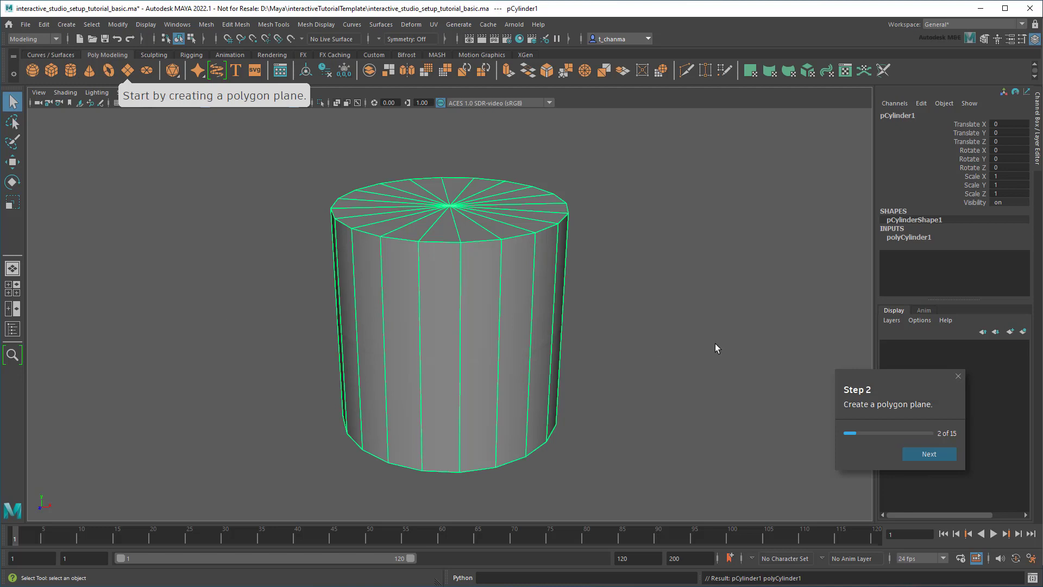
pyautogui.click(957, 376)
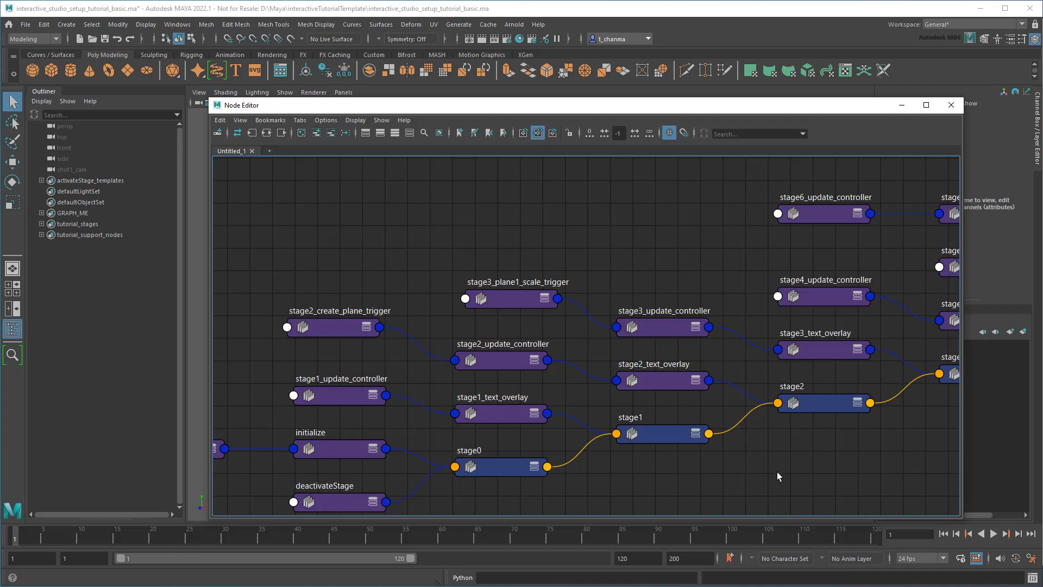
# Step: Pan to _template_stage_setup, duplicate it with Ctrl+D, and rename the copy stage2_setup
pyautogui.keyDown('alt'); pyautogui.moveTo(377, 457); pyautogui.dragTo(263, 279, button='middle'); pyautogui.keyUp('alt')
pyautogui.moveTo(829, 400)
pyautogui.keyDown('alt'); pyautogui.mouseDown(button='middle')
pyautogui.moveTo(476, 345)
pyautogui.moveTo(259, 293)
pyautogui.mouseUp(button='middle'); pyautogui.keyUp('alt')
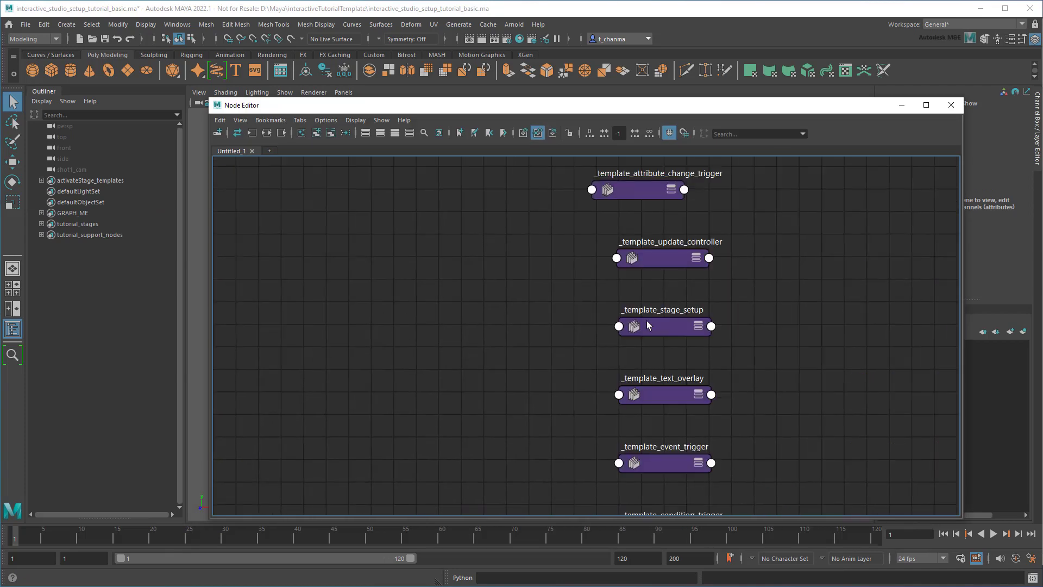
pyautogui.click(672, 328)
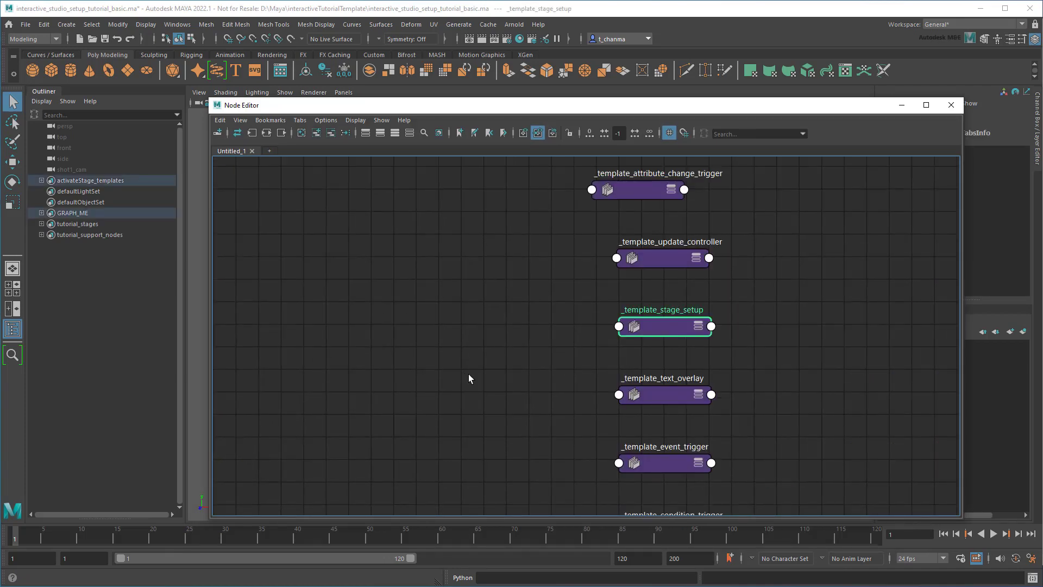
pyautogui.hotkey('ctrl', 'd')
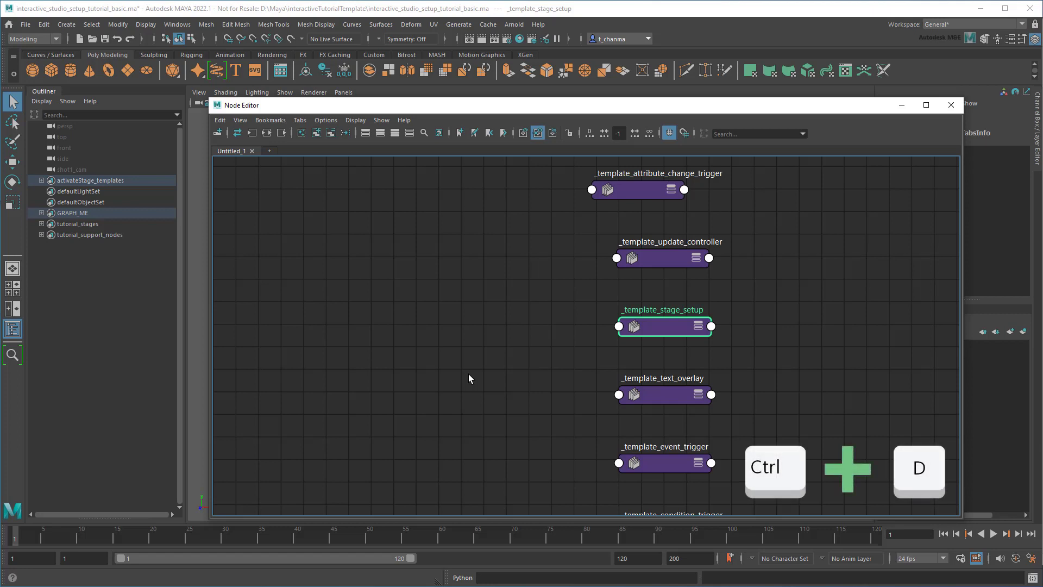
pyautogui.doubleClick(393, 320)
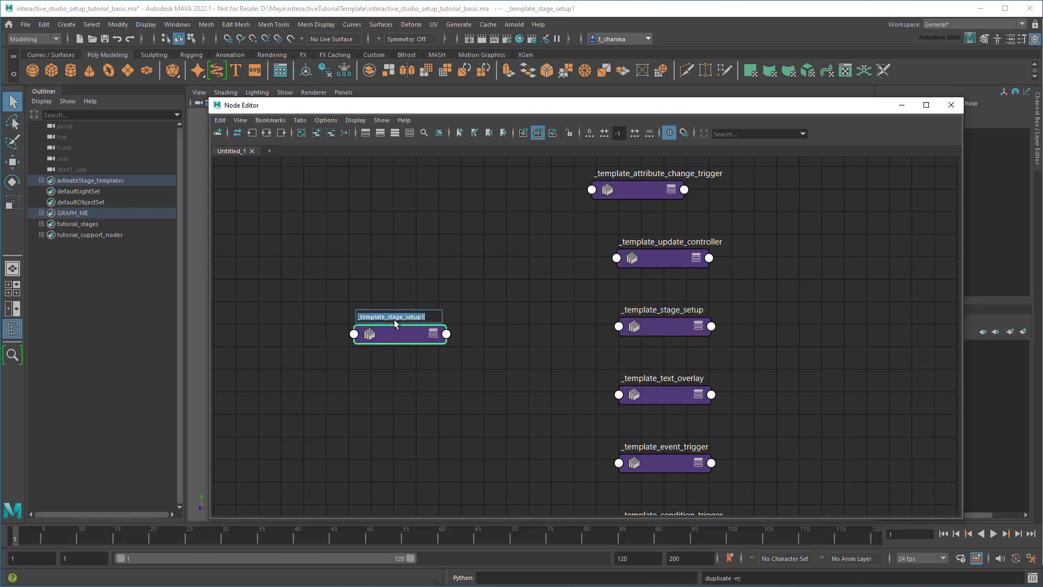
pyautogui.moveTo(405, 316); pyautogui.dragTo(319, 315)
pyautogui.write('stage2')
pyautogui.press('End')
pyautogui.press('BackSpace')
pyautogui.press('Return')
pyautogui.scroll(-3, 435, 291)
# Step: Rearrange the graph so stage2_setup sits between stage2_text_overlay and stage2
pyautogui.keyDown('alt'); pyautogui.moveTo(435, 291); pyautogui.dragTo(780, 354, button='middle'); pyautogui.keyUp('alt')
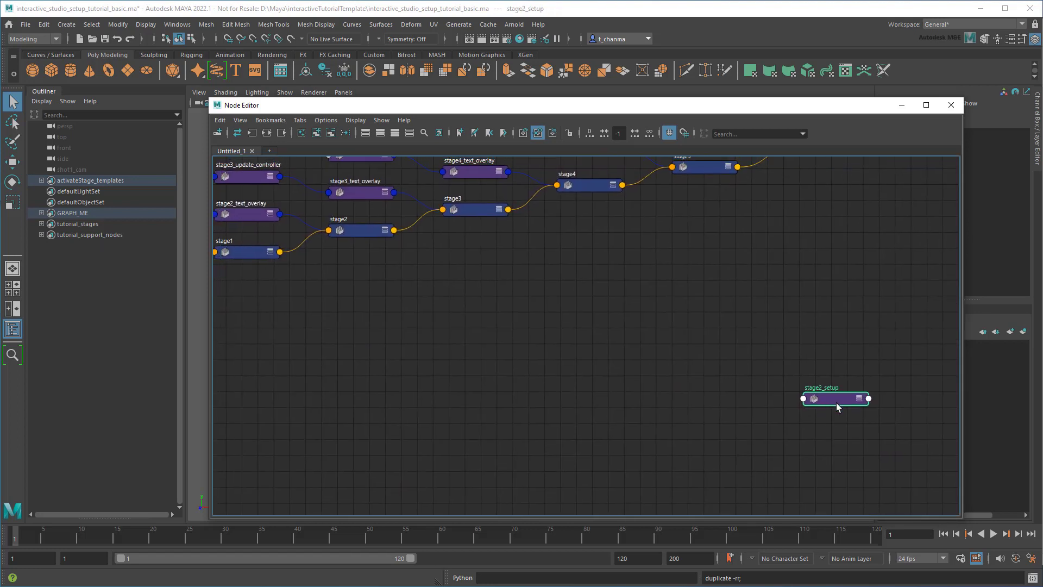
pyautogui.moveTo(831, 394)
pyautogui.mouseDown()
pyautogui.moveTo(419, 291)
pyautogui.moveTo(352, 262)
pyautogui.mouseUp()
pyautogui.scroll(1, 352, 261)
pyautogui.keyDown('alt'); pyautogui.moveTo(252, 296); pyautogui.dragTo(737, 382, button='middle'); pyautogui.keyUp('alt')
pyautogui.scroll(1, 737, 382)
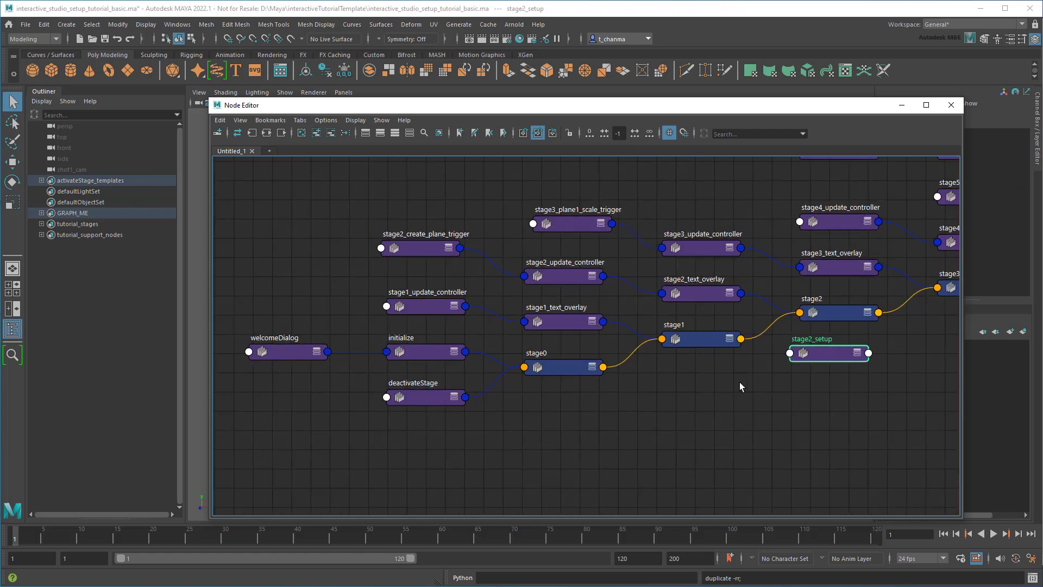
pyautogui.moveTo(310, 301); pyautogui.dragTo(696, 429)
pyautogui.moveTo(706, 338)
pyautogui.mouseDown()
pyautogui.moveTo(717, 365)
pyautogui.moveTo(705, 428)
pyautogui.moveTo(453, 245)
pyautogui.mouseUp()
pyautogui.moveTo(571, 280); pyautogui.dragTo(447, 278)
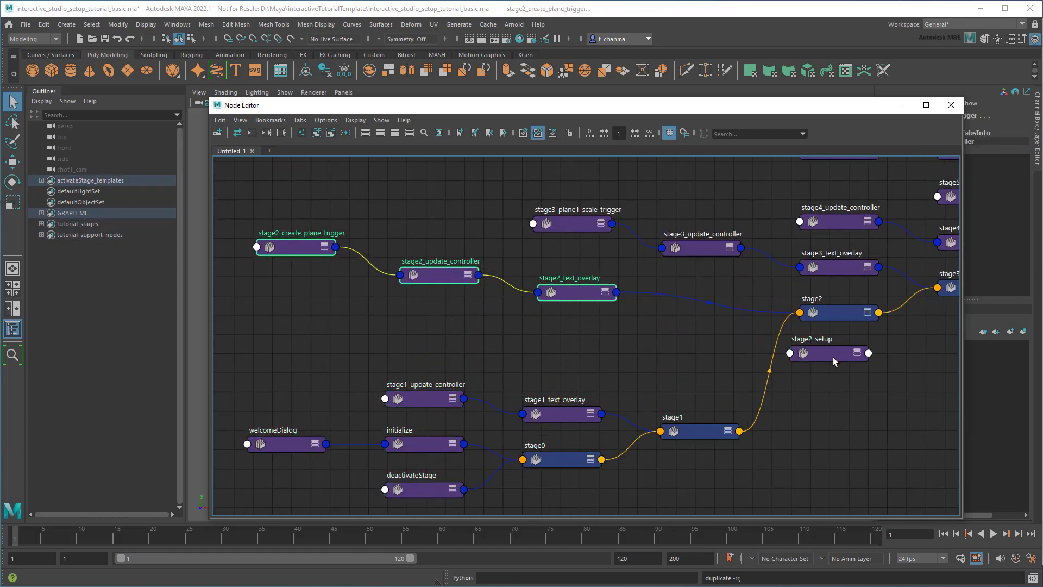
pyautogui.moveTo(836, 353); pyautogui.dragTo(706, 312)
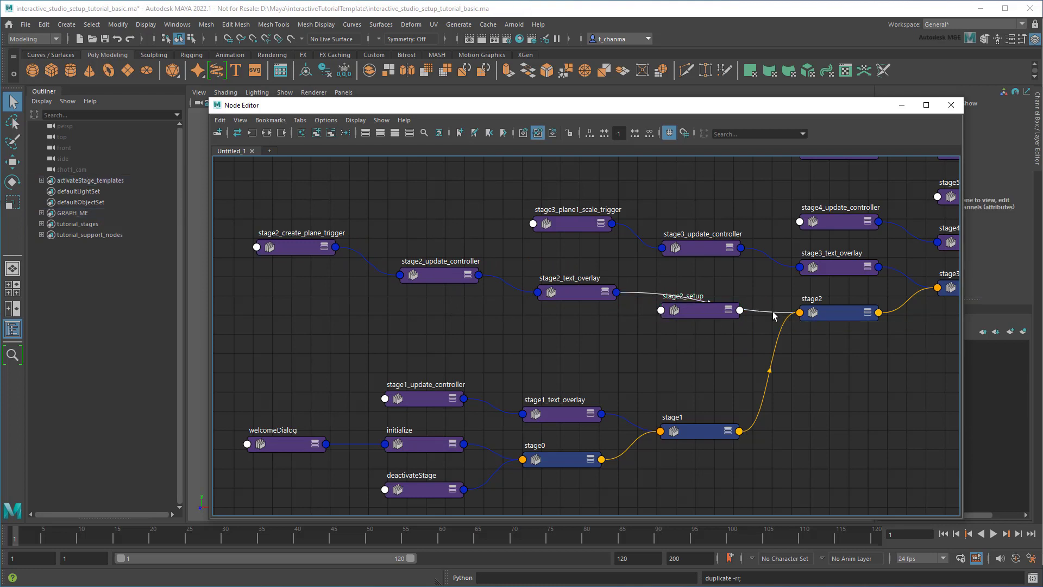
# Step: Wire stage2_setup.before into stage2's On Activate Script, then collapse the stage2 node
pyautogui.click(687, 317)
pyautogui.click(508, 265)
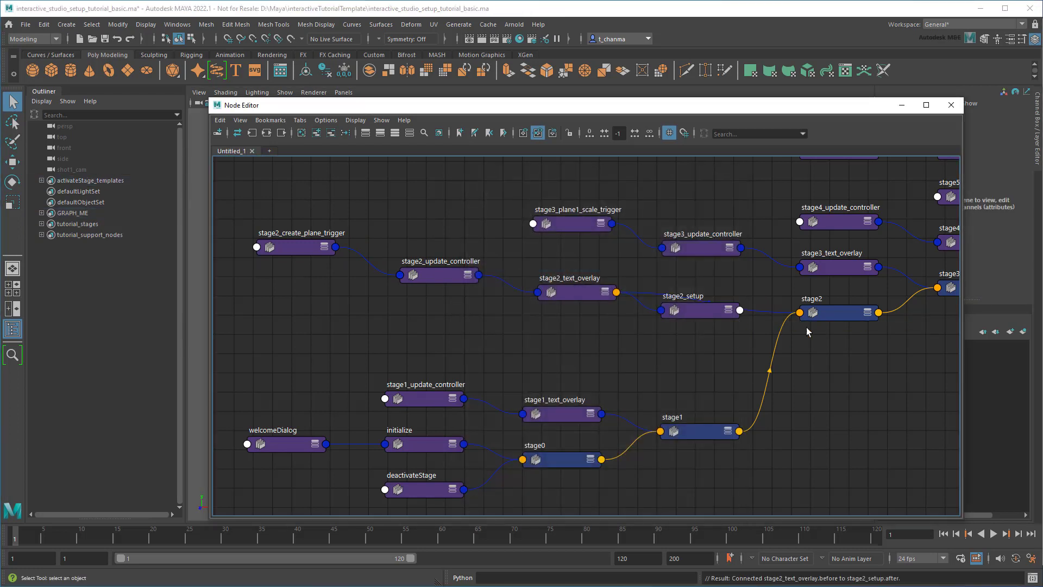
pyautogui.moveTo(739, 310); pyautogui.dragTo(760, 318)
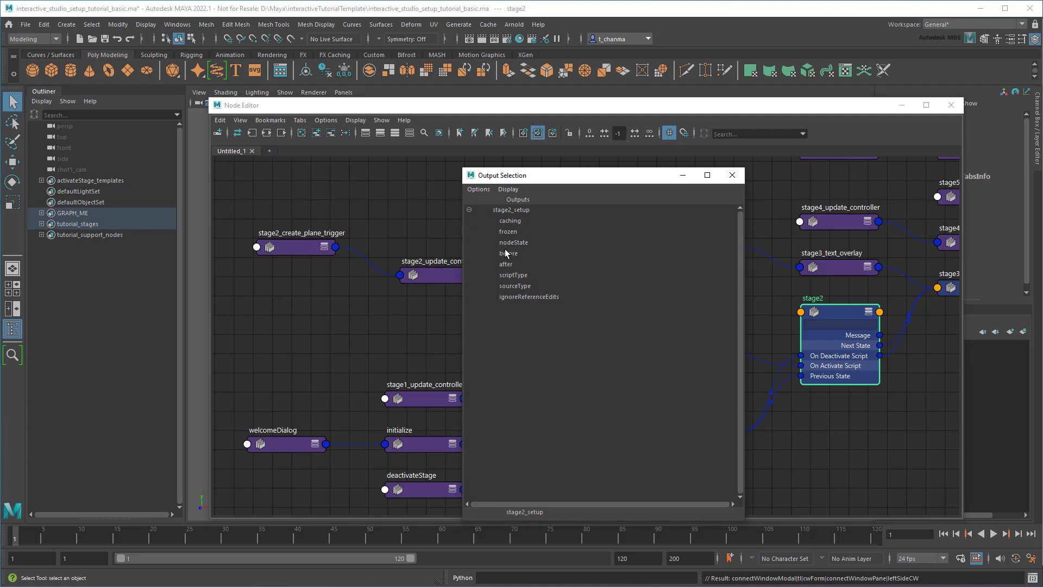
pyautogui.click(506, 259)
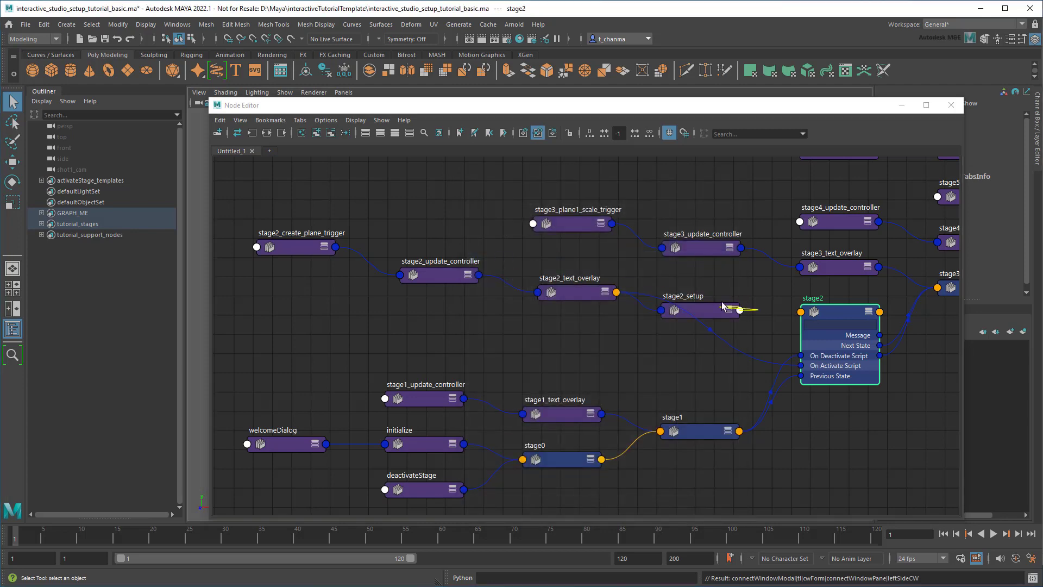
pyautogui.click(868, 313)
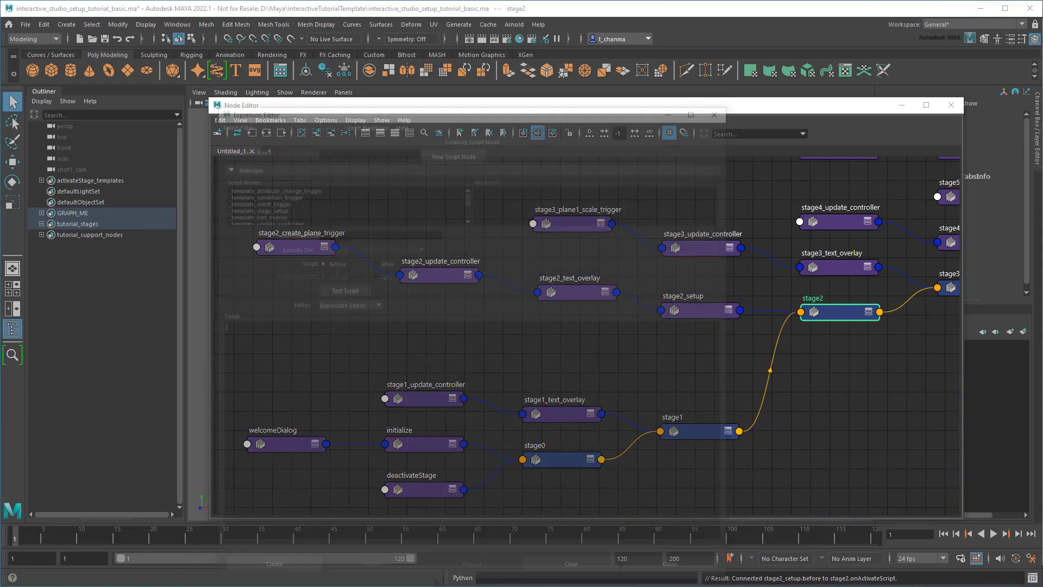
pyautogui.moveTo(521, 106); pyautogui.dragTo(524, 117)
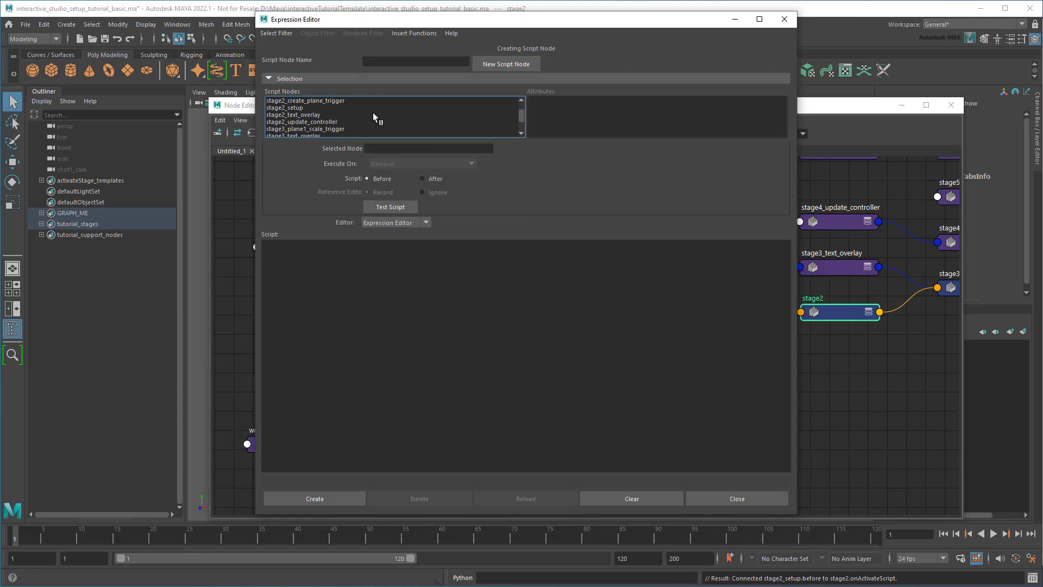
# Step: Change _template_ to stage2_ in stage2_setup's name, close both editors, and open the Python console
pyautogui.click(352, 107)
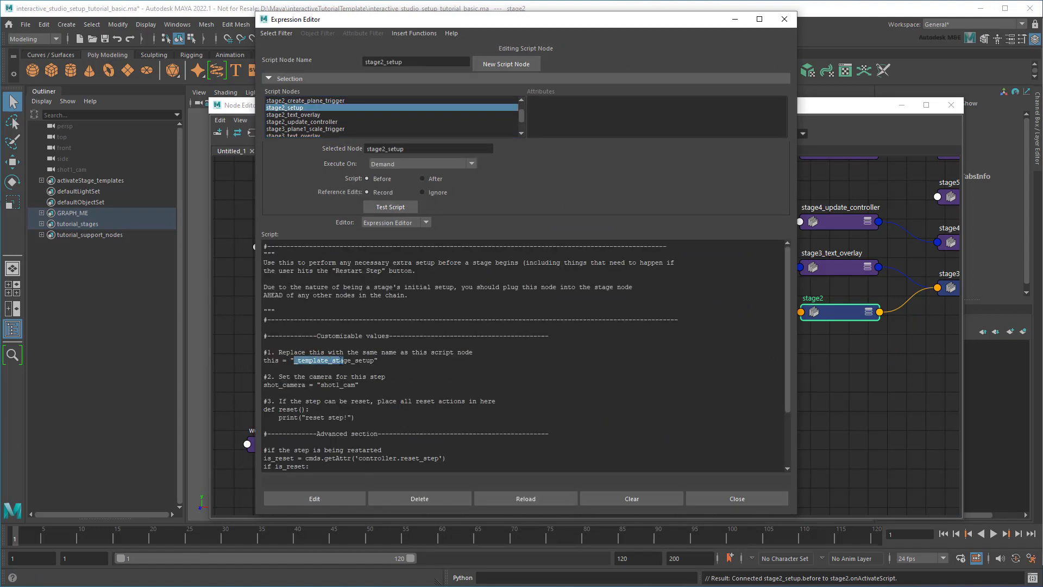
pyautogui.moveTo(294, 360); pyautogui.dragTo(354, 361)
pyautogui.write('stage2_')
pyautogui.scroll(-1, 482, 402)
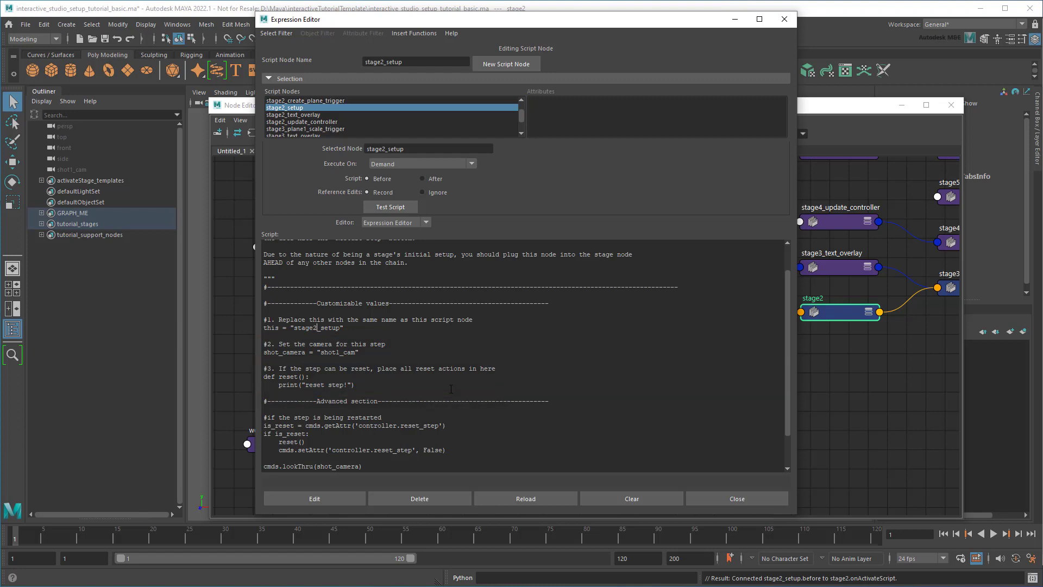
pyautogui.click(783, 19)
pyautogui.click(901, 105)
pyautogui.click(1032, 578)
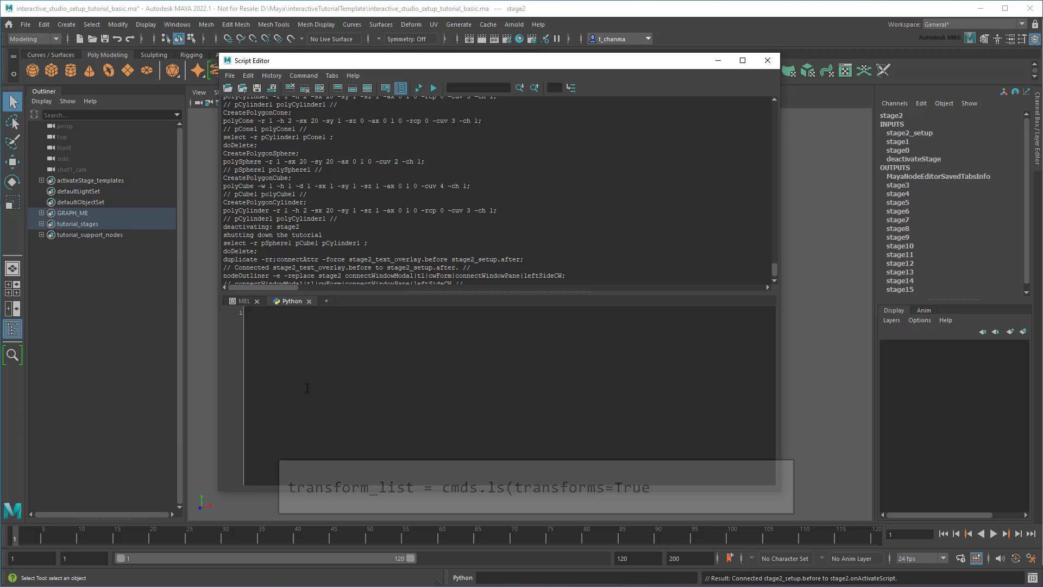
pyautogui.write('transform_list')
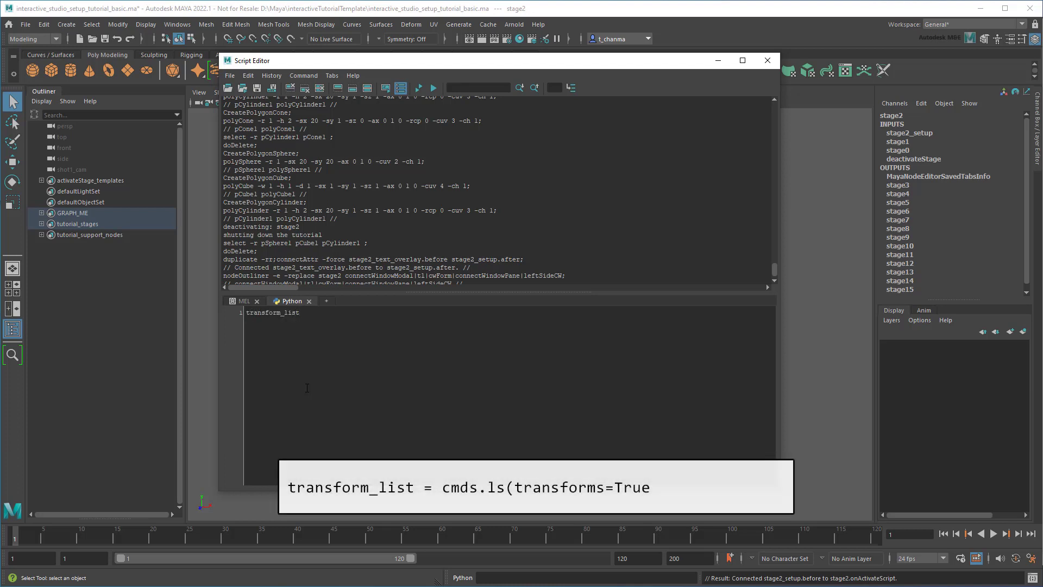
pyautogui.write(' = cmds.')
pyautogui.write('ls(')
pyautogui.write('transforms')
pyautogui.write('=True, v')
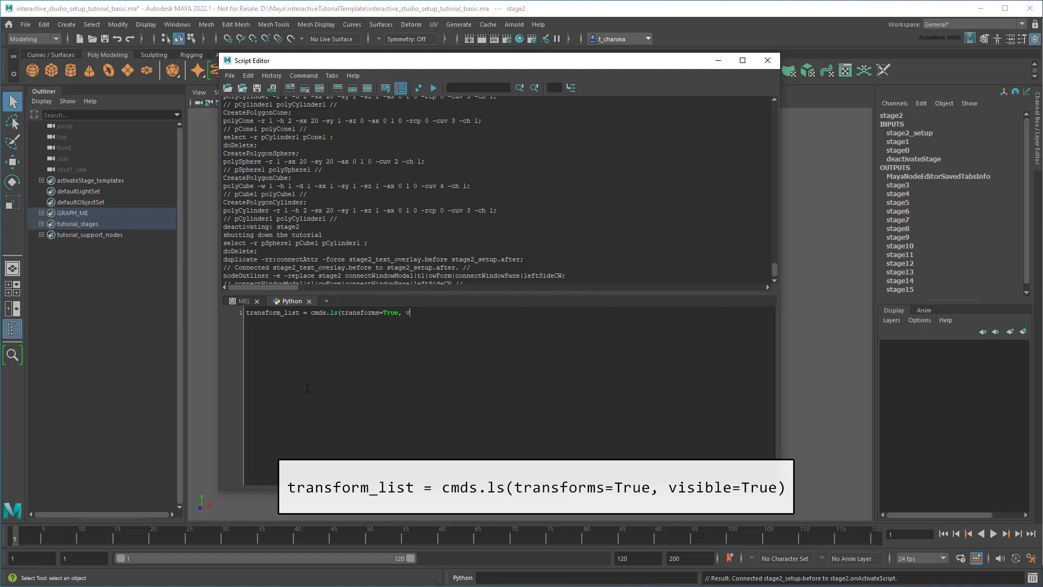
pyautogui.write('isible=True) ')
pyautogui.write('print(trans')
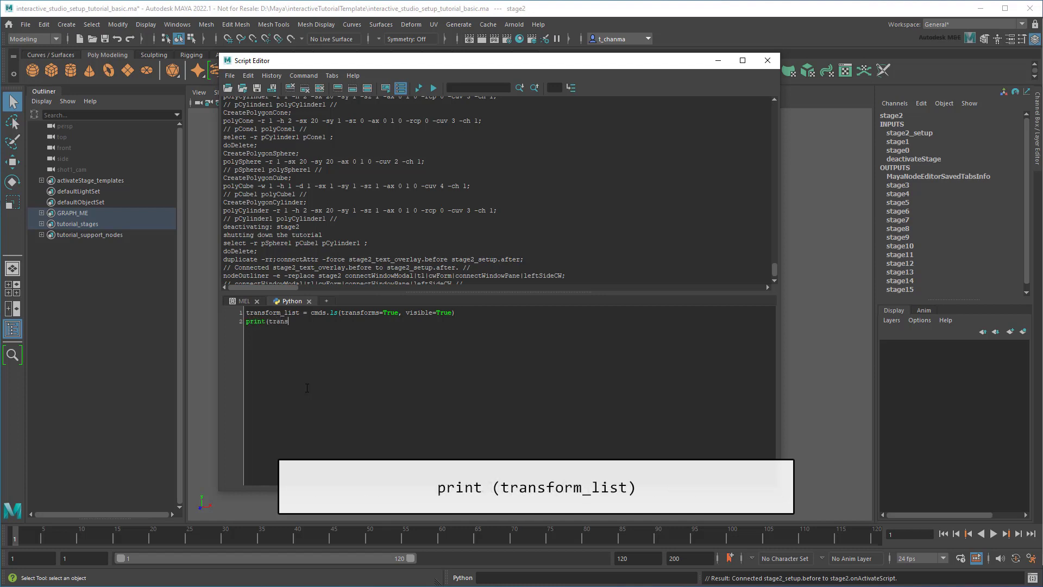
pyautogui.write('form_list)')
# Step: Test cmds.ls(transforms=True, visible=True) on a sphere, cube and cylinder, then switch to cmds.delete
pyautogui.click(418, 87)
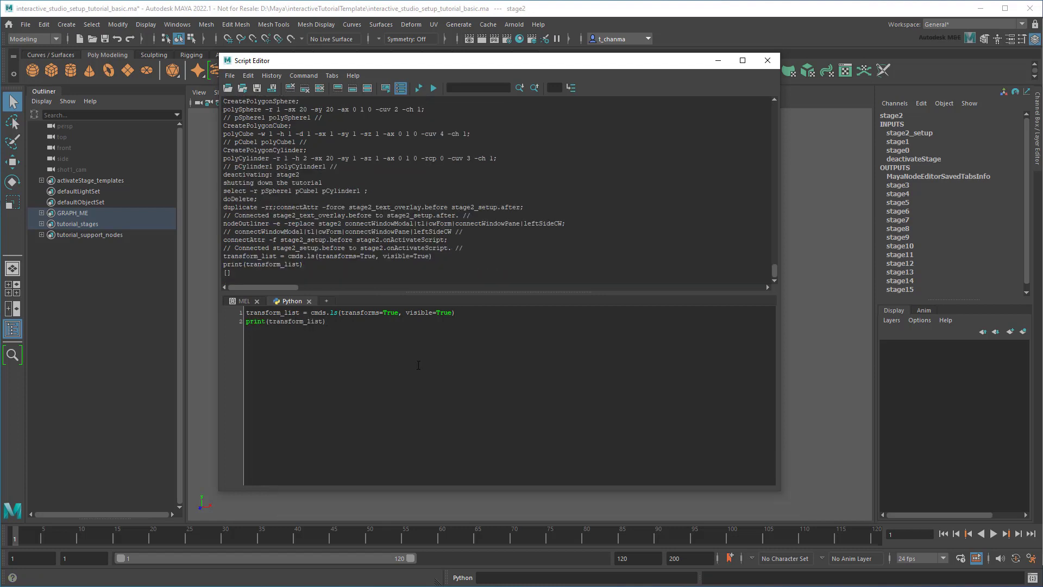
pyautogui.click(33, 70)
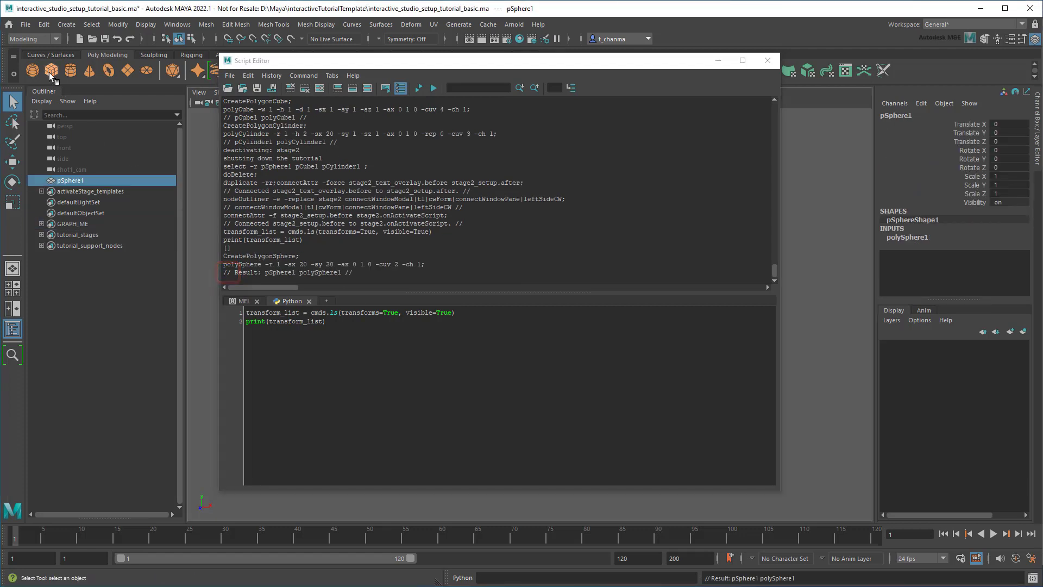
pyautogui.click(71, 70)
pyautogui.click(428, 387)
pyautogui.hotkey('ctrl', 'Return')
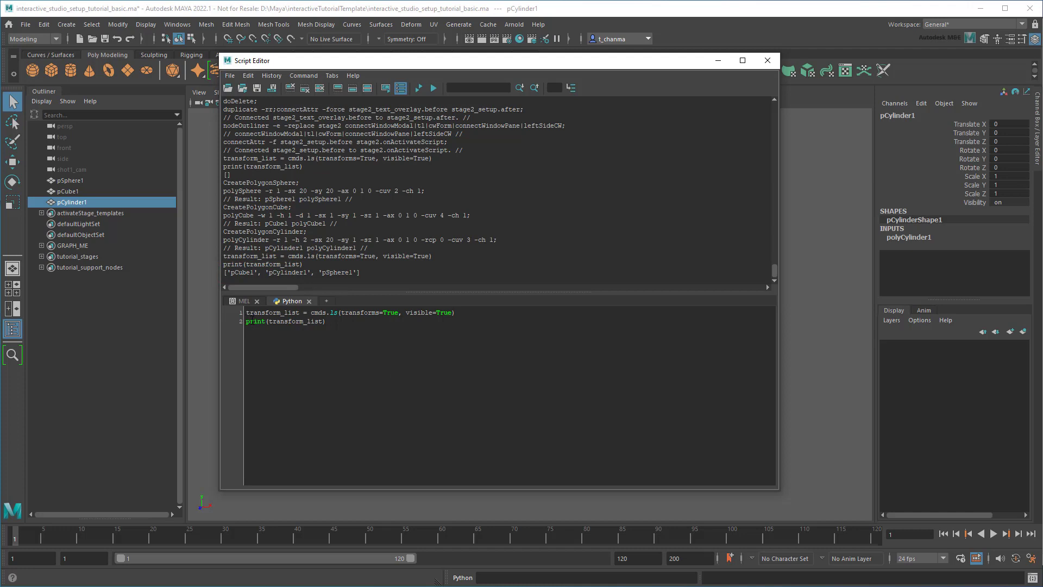
pyautogui.hotkey('ctrl', 'shift', 'Right')
pyautogui.write('cmds.d')
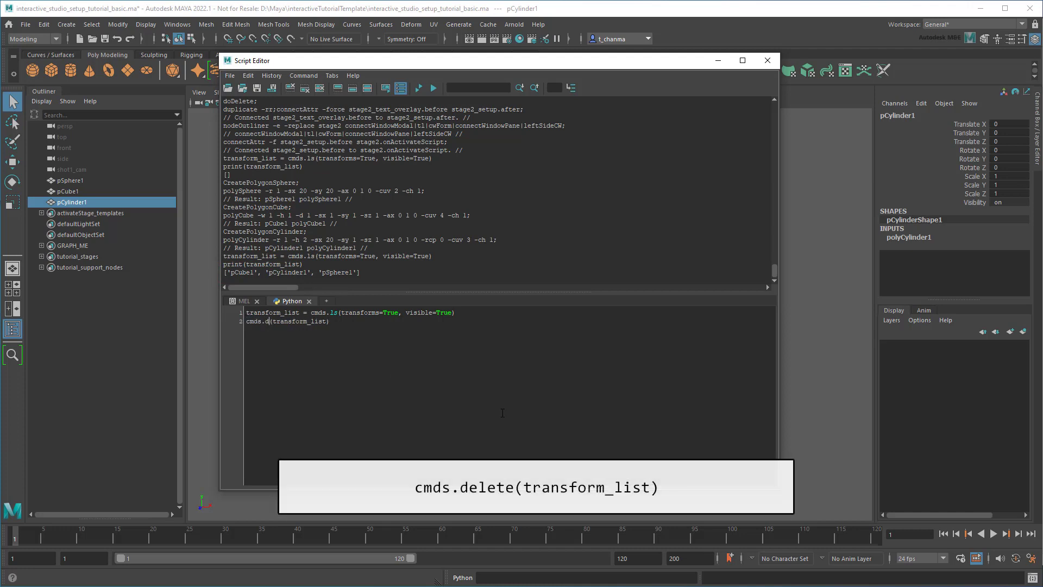
pyautogui.write('elete')
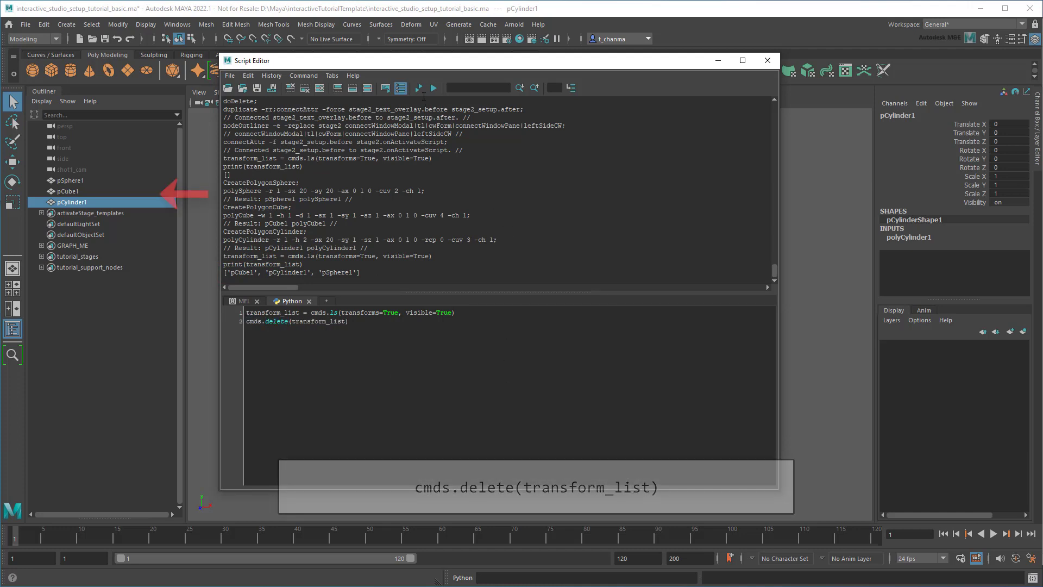
pyautogui.click(419, 88)
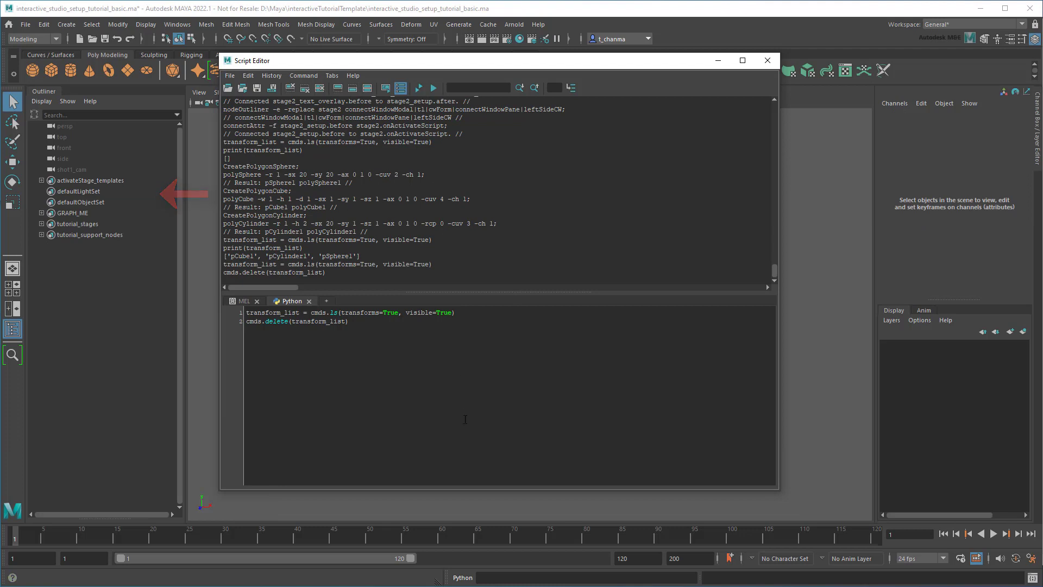
# Step: Paste the delete-visible-transforms lines into stage2_setup's reset function and save it
pyautogui.hotkey('ctrl', 'a')
pyautogui.hotkey('ctrl', 'c')
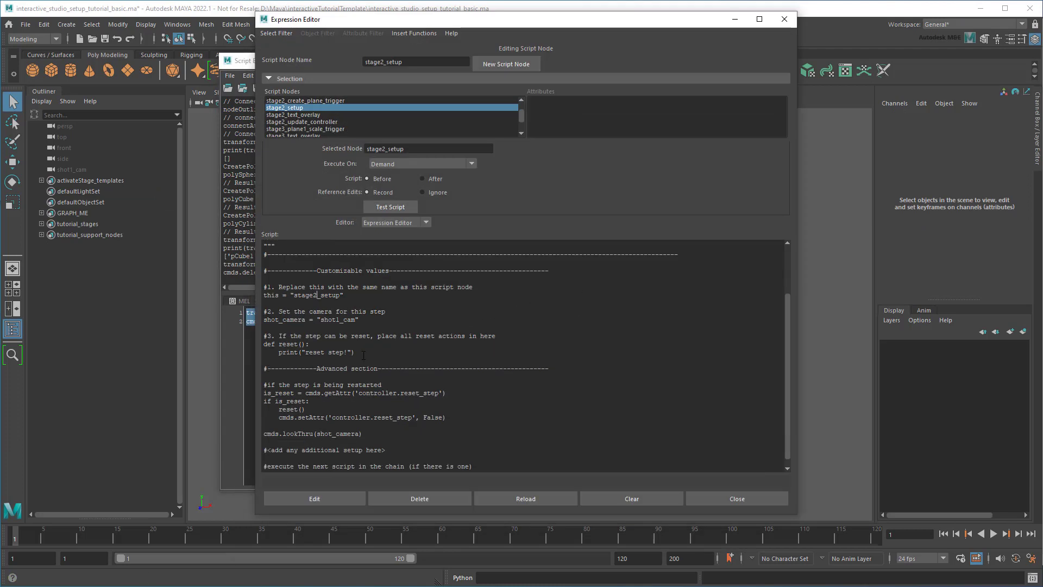
pyautogui.moveTo(290, 352); pyautogui.dragTo(280, 352)
pyautogui.hotkey('ctrl', 'v')
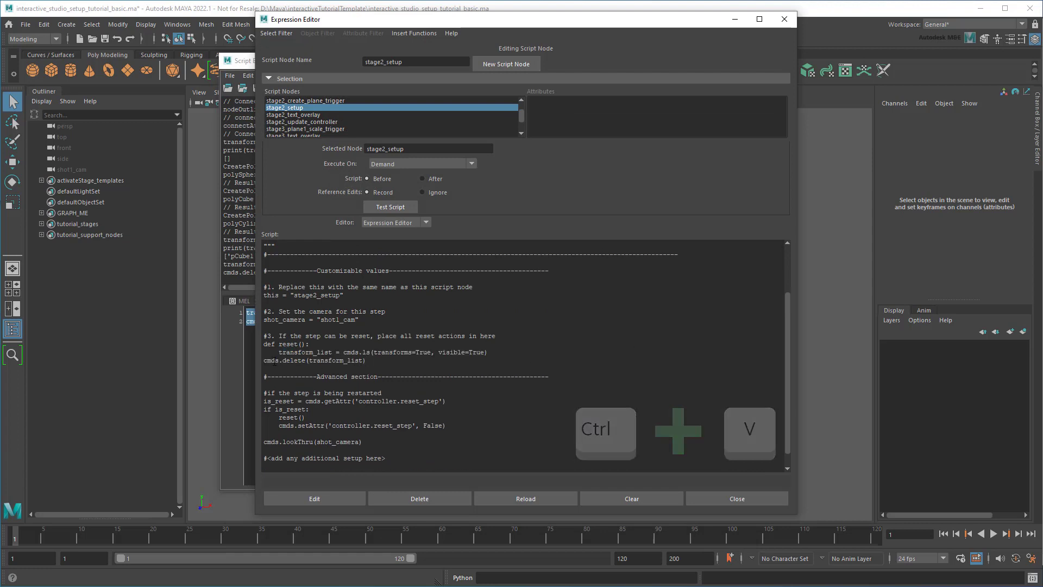
pyautogui.click(323, 500)
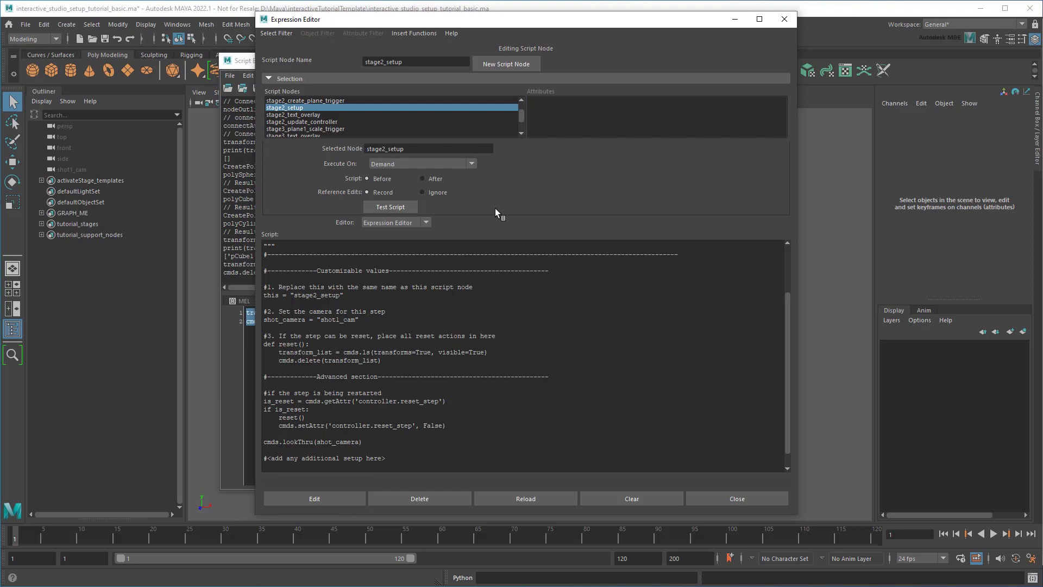
# Step: Set disable_reset to False in stage2_update_controller and save
pyautogui.click(343, 122)
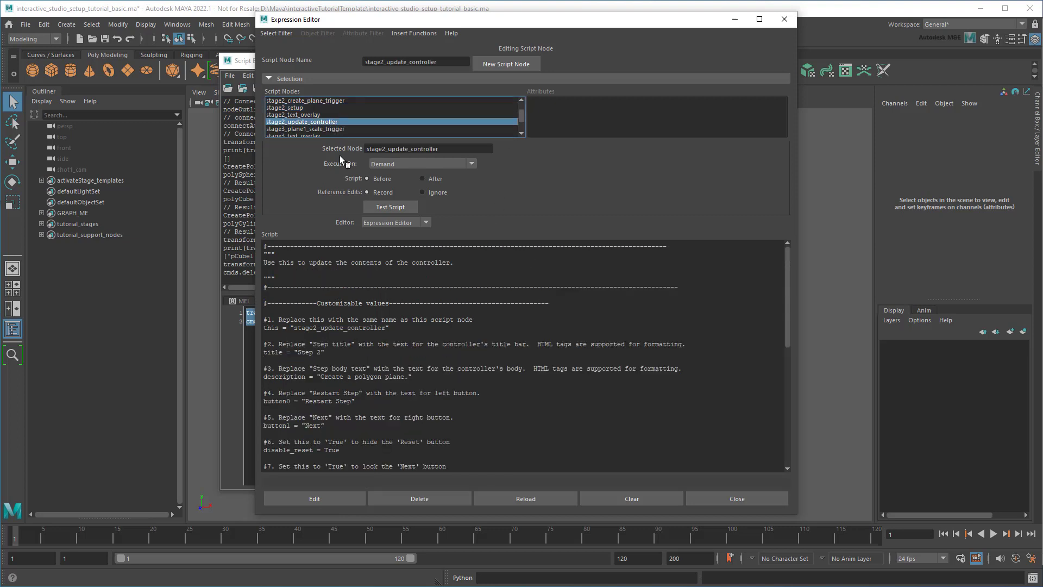
pyautogui.scroll(-1, 370, 388)
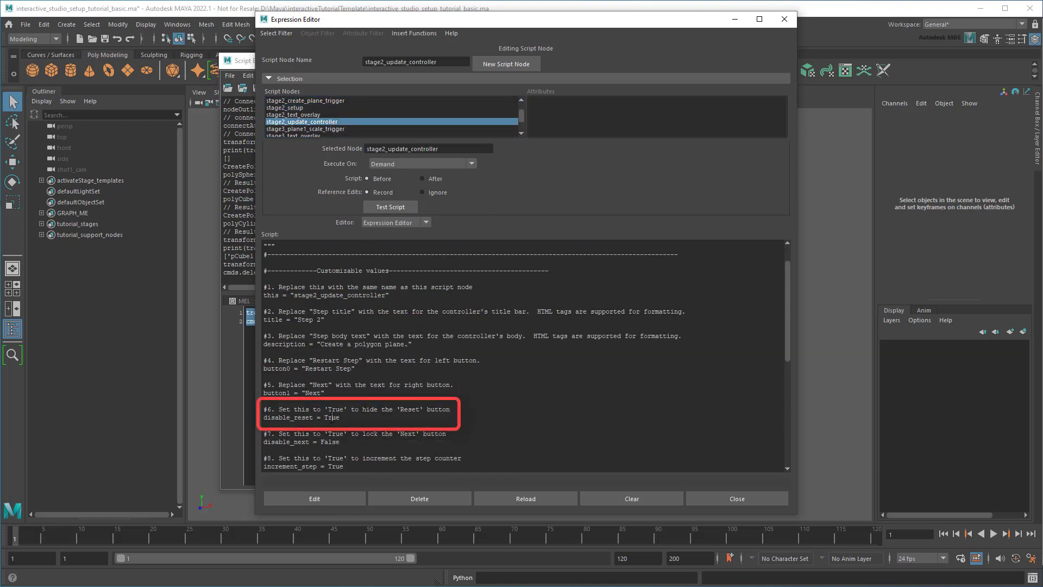
pyautogui.doubleClick(363, 414)
pyautogui.write('False')
pyautogui.click(314, 498)
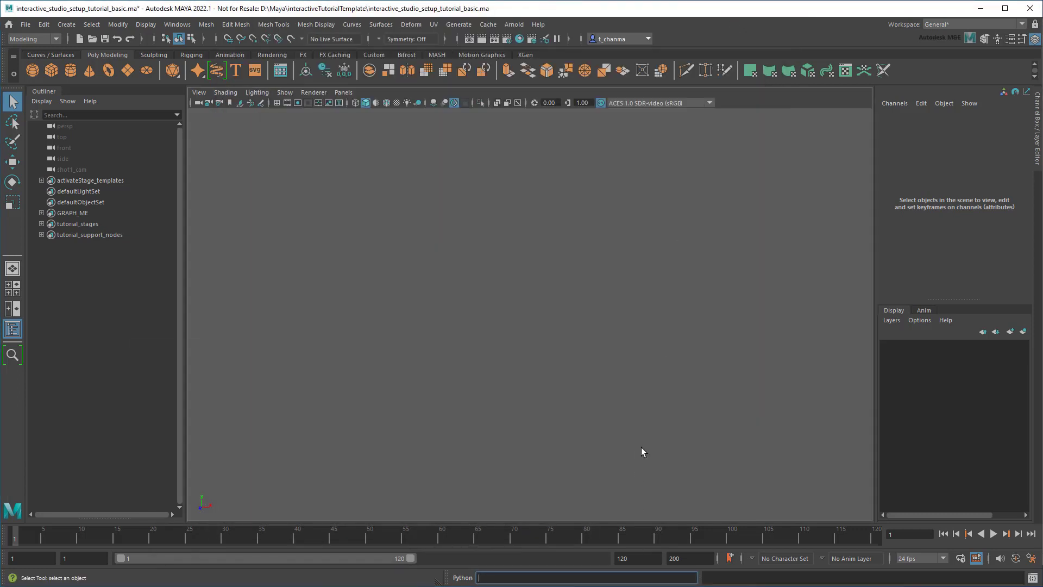
pyautogui.write('cmds.stage("stage0", e=True, a=True')
# Step: Start the tutorial, add test cone and cylinder, advance to Step 2, and create a polygon plane
pyautogui.press('Return')
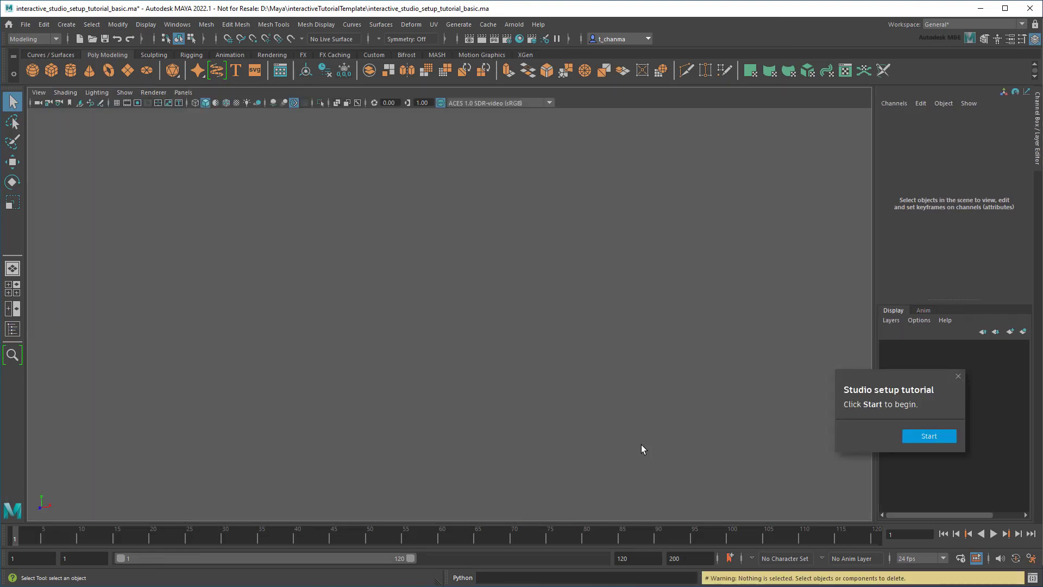
pyautogui.click(934, 436)
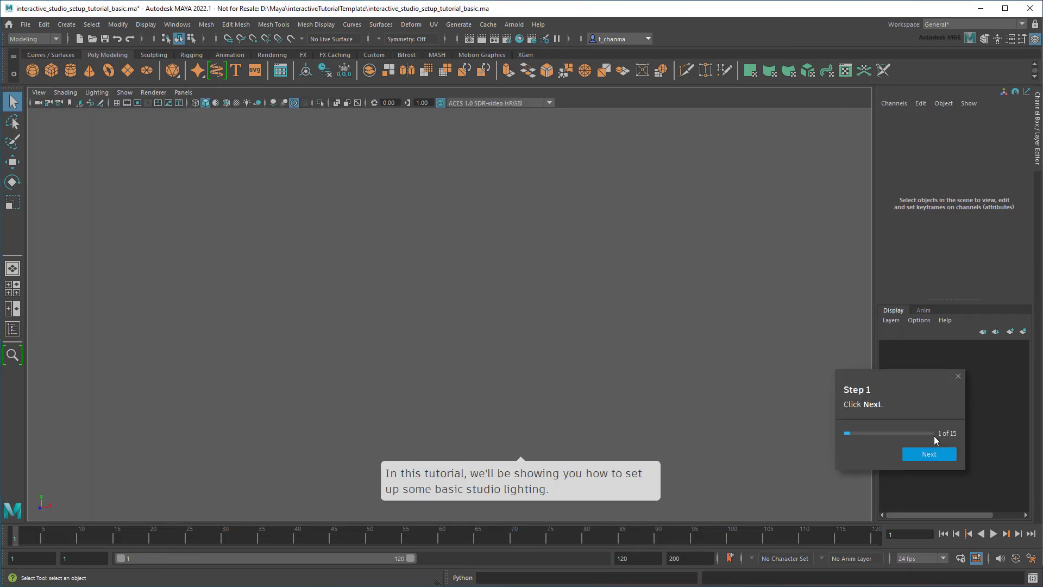
pyautogui.click(937, 454)
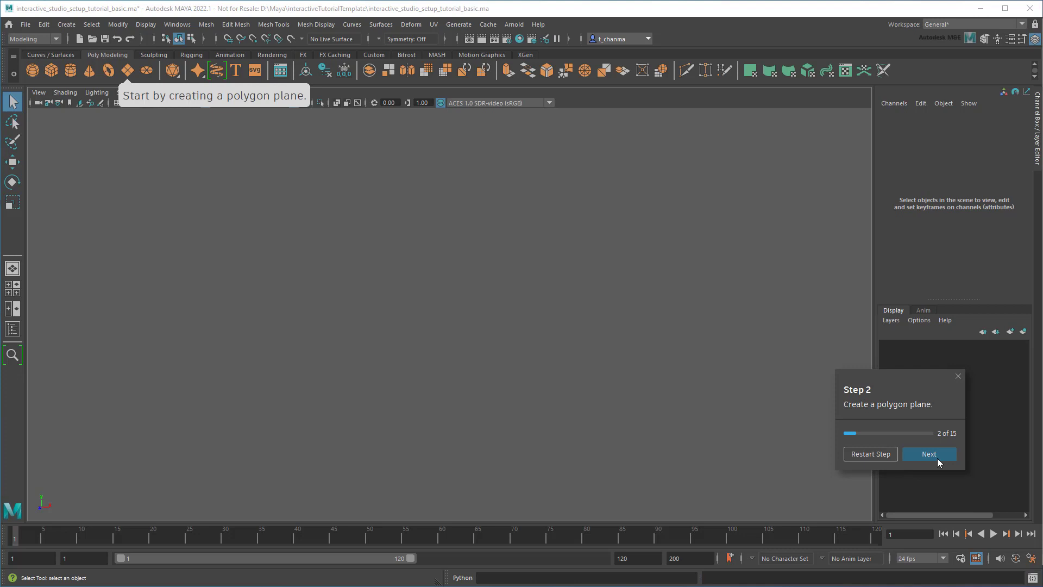
pyautogui.click(51, 71)
pyautogui.click(71, 71)
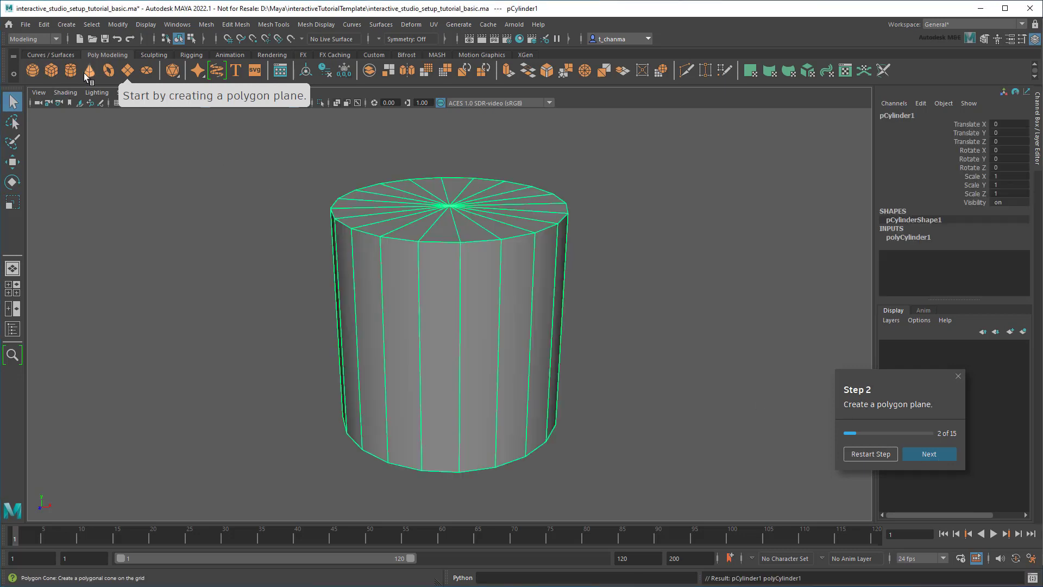
pyautogui.click(864, 453)
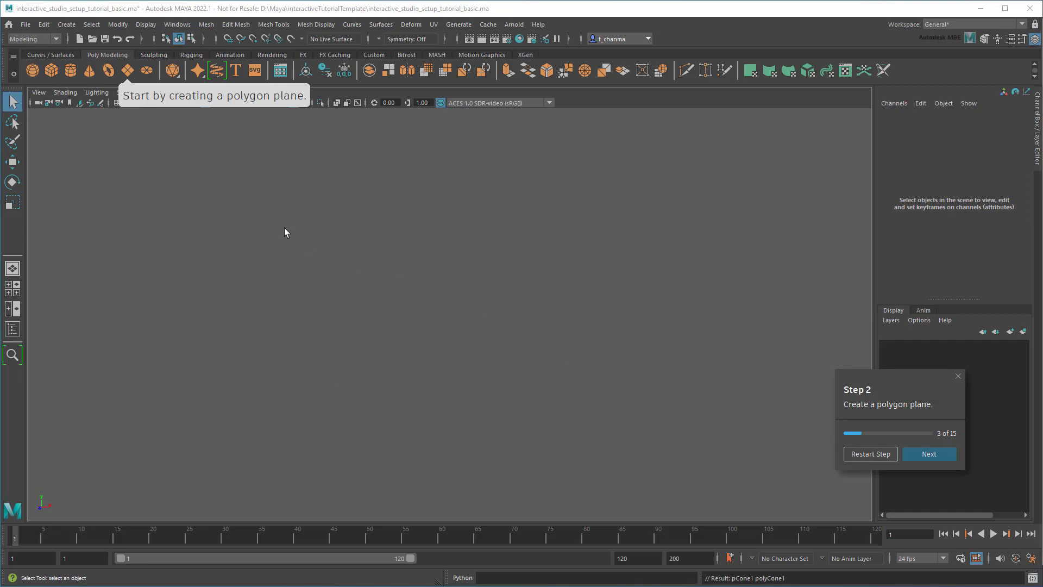
pyautogui.click(128, 71)
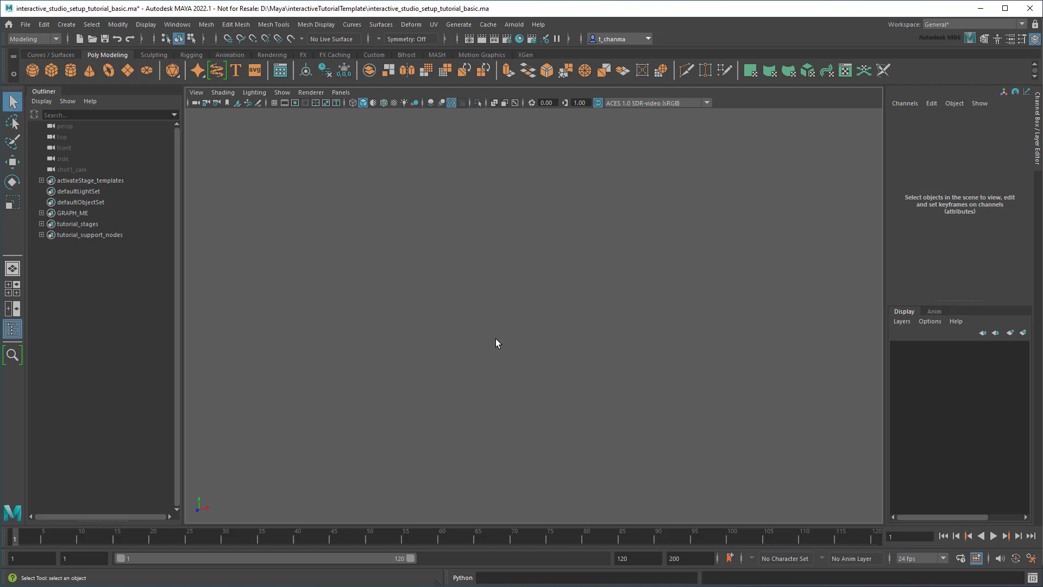
# Step: Import the M4Y4-B07.ma robot rig from the Content Browser and view it textured
pyautogui.click(280, 70)
pyautogui.doubleClick(302, 204)
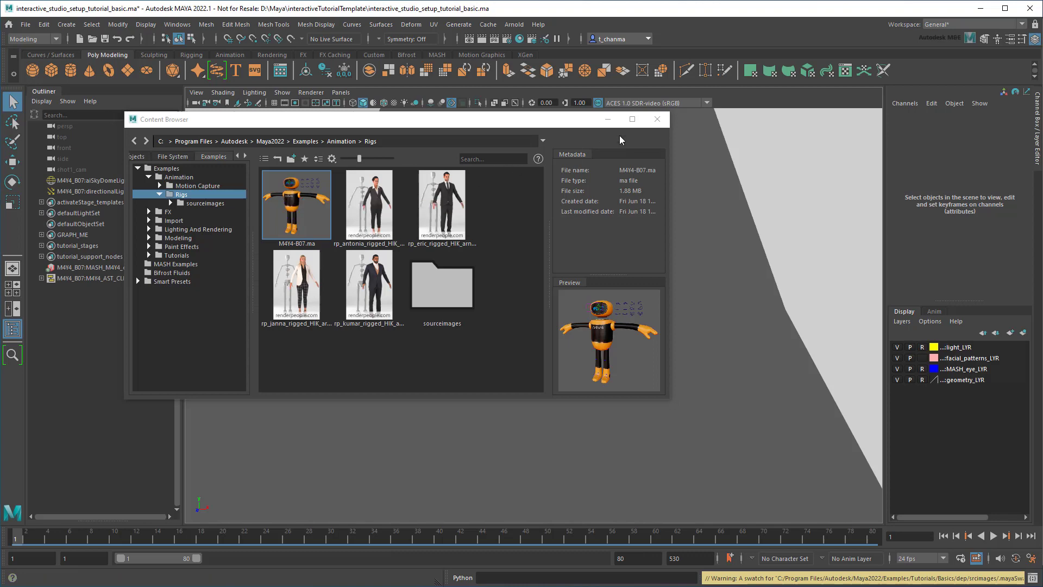
pyautogui.click(657, 119)
pyautogui.press('a')
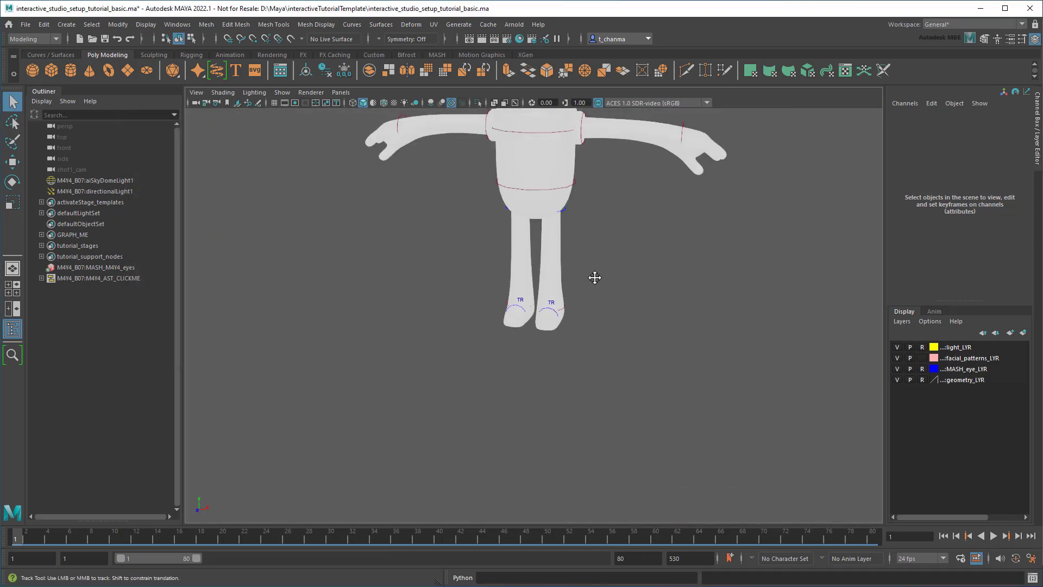
pyautogui.click(395, 106)
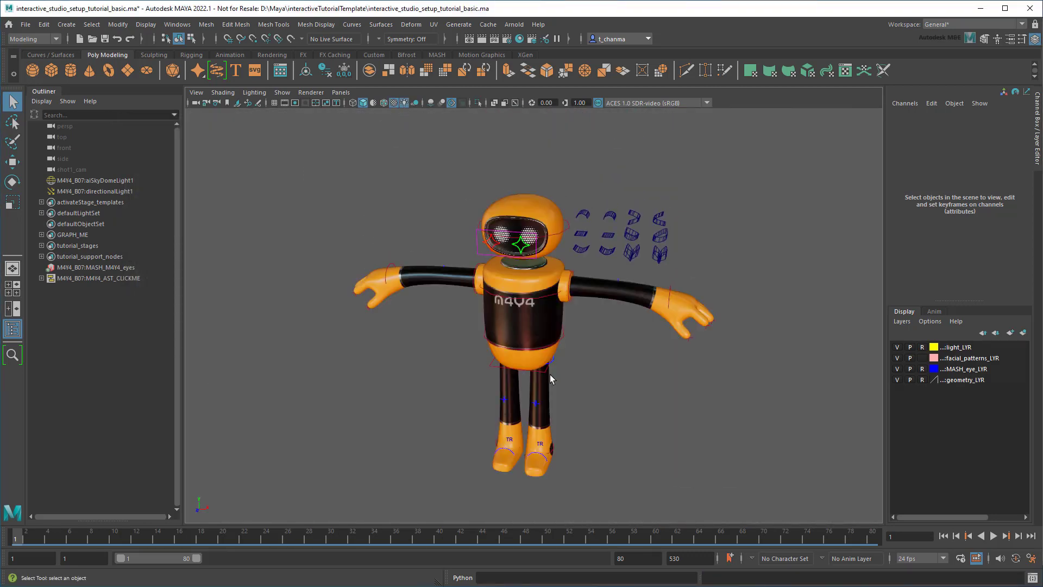
pyautogui.moveTo(550, 374)
pyautogui.keyDown('alt'); pyautogui.mouseDown()
pyautogui.moveTo(609, 353)
pyautogui.moveTo(609, 268)
pyautogui.moveTo(679, 253)
pyautogui.mouseUp(); pyautogui.keyUp('alt')
# Step: Raise the robot's wrist control so the hand waves beside its head
pyautogui.click(583, 243)
pyautogui.press('e')
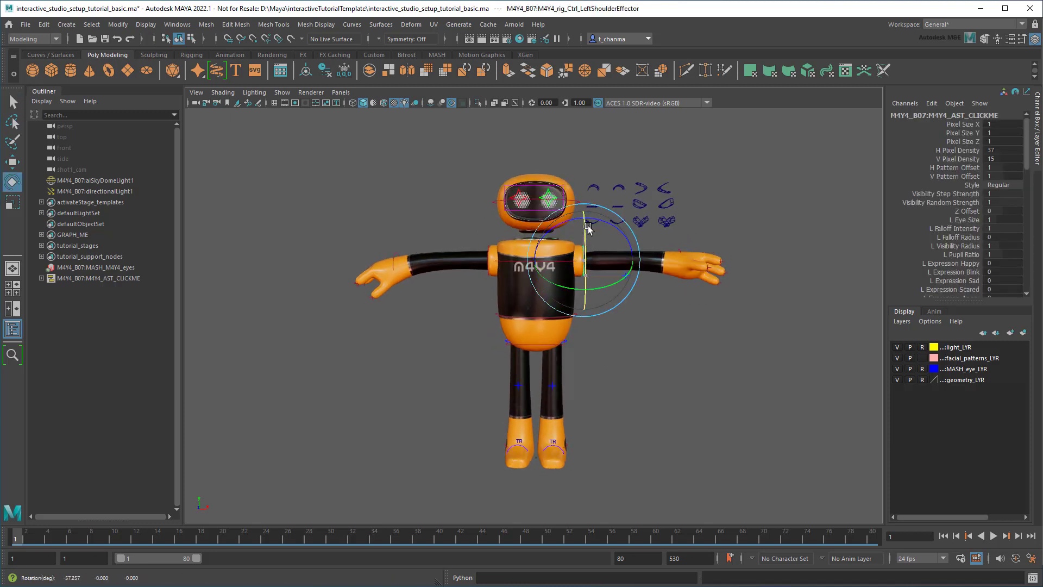
pyautogui.press('w')
pyautogui.moveTo(714, 224); pyautogui.dragTo(665, 164, button='middle')
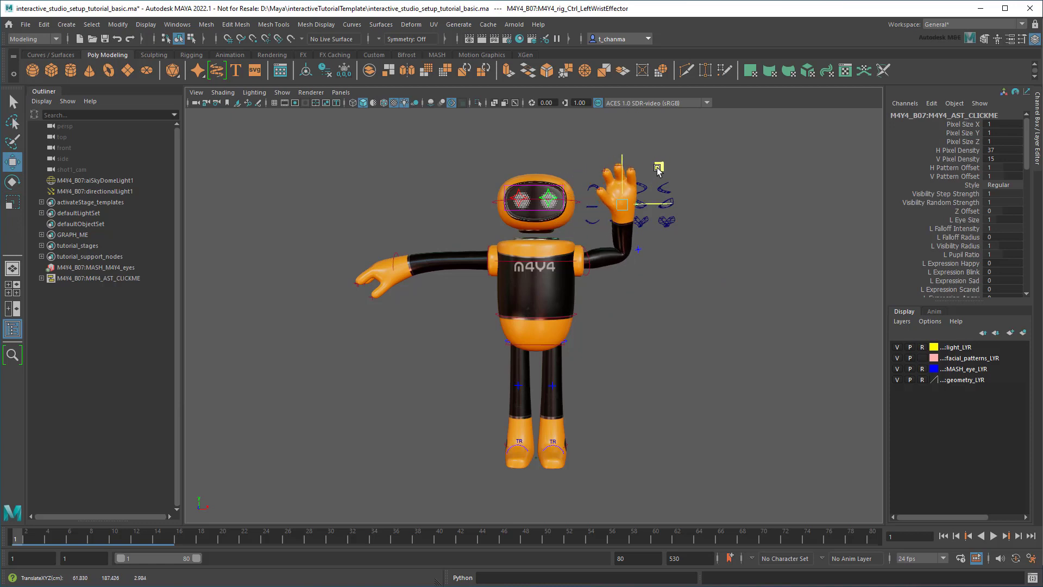
# Step: Lower the robot's other arm and rest that hand on its hip
pyautogui.click(488, 260)
pyautogui.moveTo(431, 232)
pyautogui.mouseDown()
pyautogui.moveTo(481, 270)
pyautogui.moveTo(509, 251)
pyautogui.mouseUp()
pyautogui.press('e')
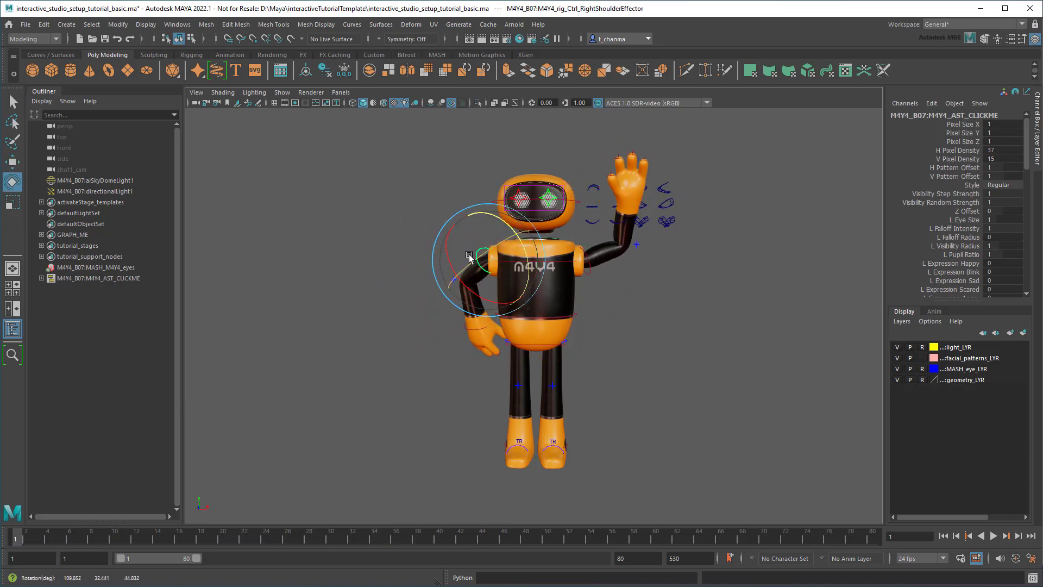
pyautogui.click(454, 335)
pyautogui.press('w')
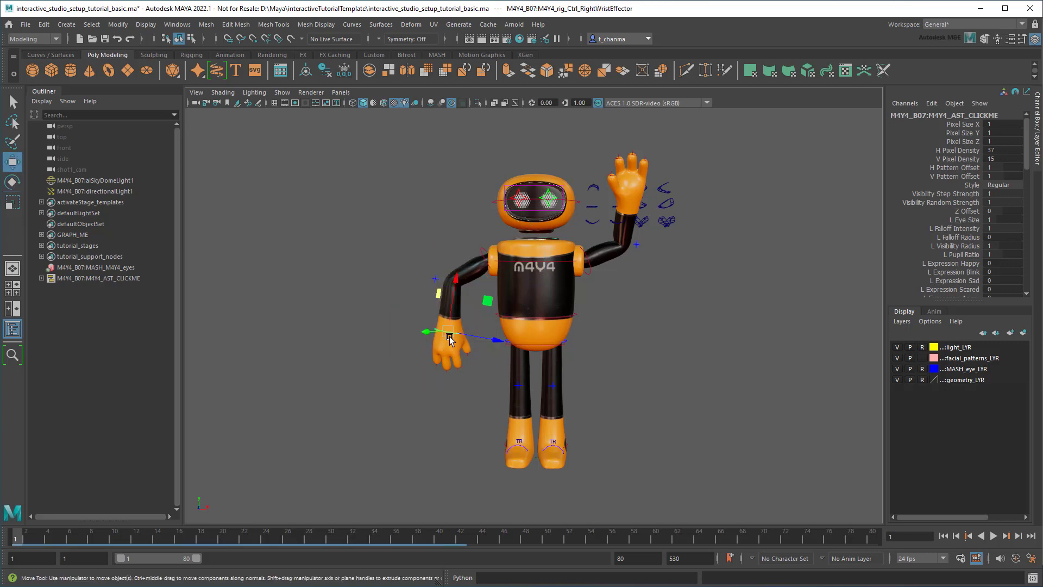
pyautogui.moveTo(449, 337); pyautogui.dragTo(514, 304, button='middle')
pyautogui.scroll(5, 515, 304)
pyautogui.keyDown('alt'); pyautogui.moveTo(514, 304); pyautogui.dragTo(538, 400); pyautogui.keyUp('alt')
pyautogui.press('e')
pyautogui.scroll(-5, 537, 399)
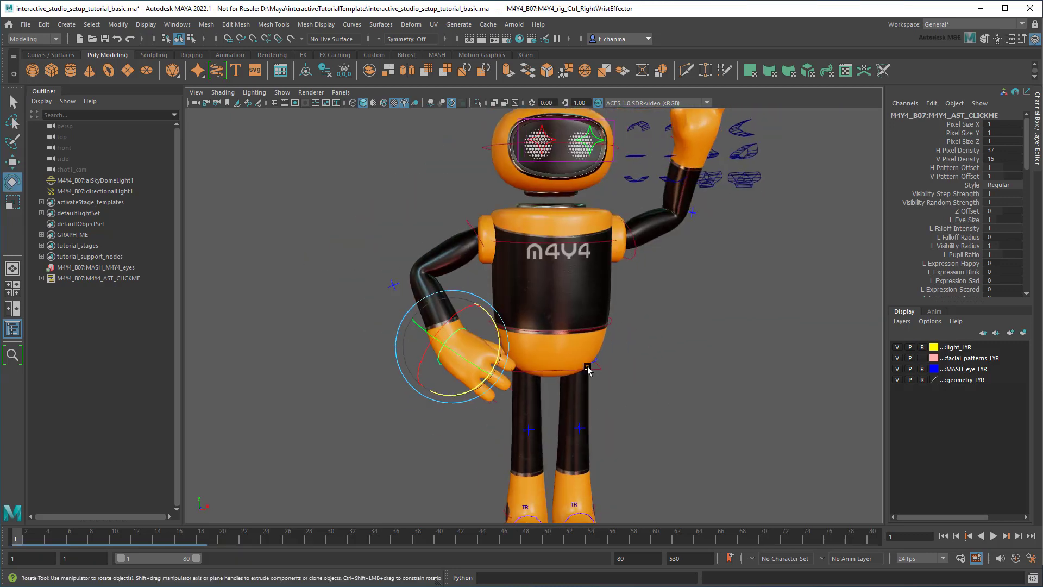
# Step: Tilt the robot's head slightly using the head control
pyautogui.click(556, 328)
pyautogui.press('w')
pyautogui.click(531, 179)
pyautogui.press('e')
pyautogui.moveTo(557, 329)
pyautogui.keyDown('alt'); pyautogui.mouseDown()
pyautogui.moveTo(529, 188)
pyautogui.moveTo(538, 195)
pyautogui.mouseUp(); pyautogui.keyUp('alt')
# Step: Duplicate m4y4_GEO_GRP as stage1_still and slide the copy to the right
pyautogui.click(675, 399)
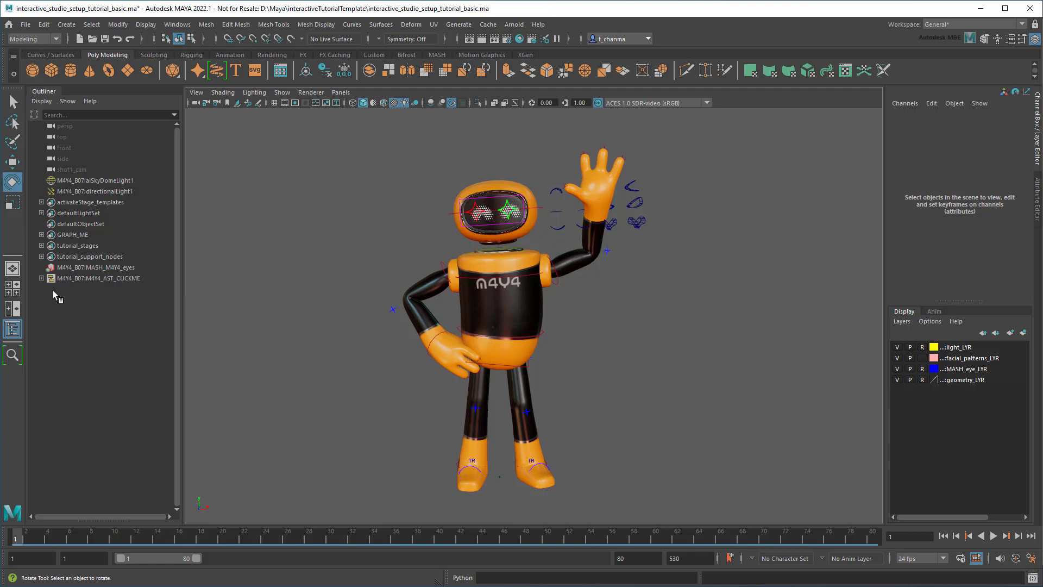
pyautogui.click(41, 278)
pyautogui.click(86, 290)
pyautogui.hotkey('ctrl', 'd')
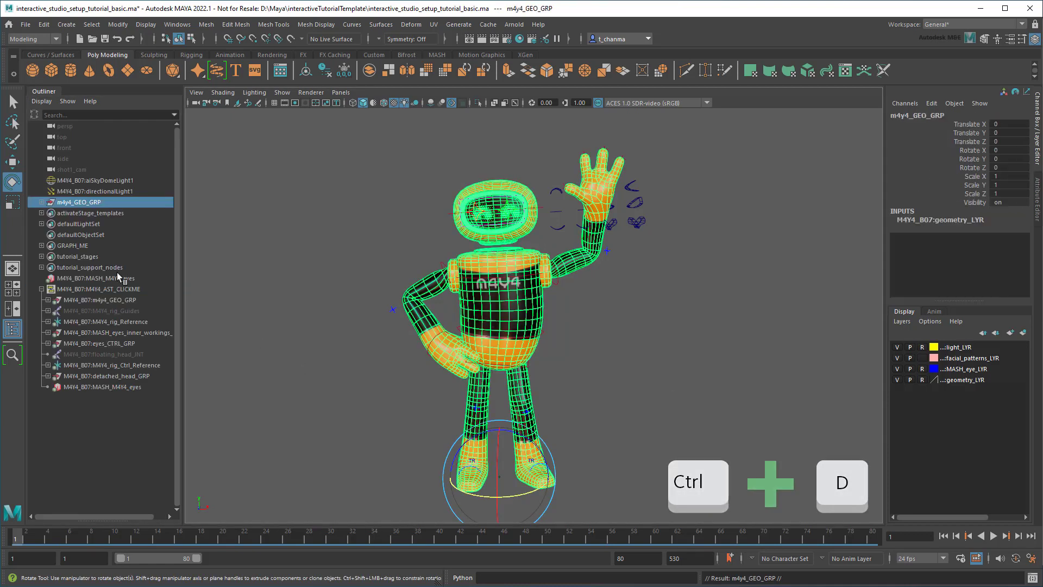
pyautogui.write('stage1_s')
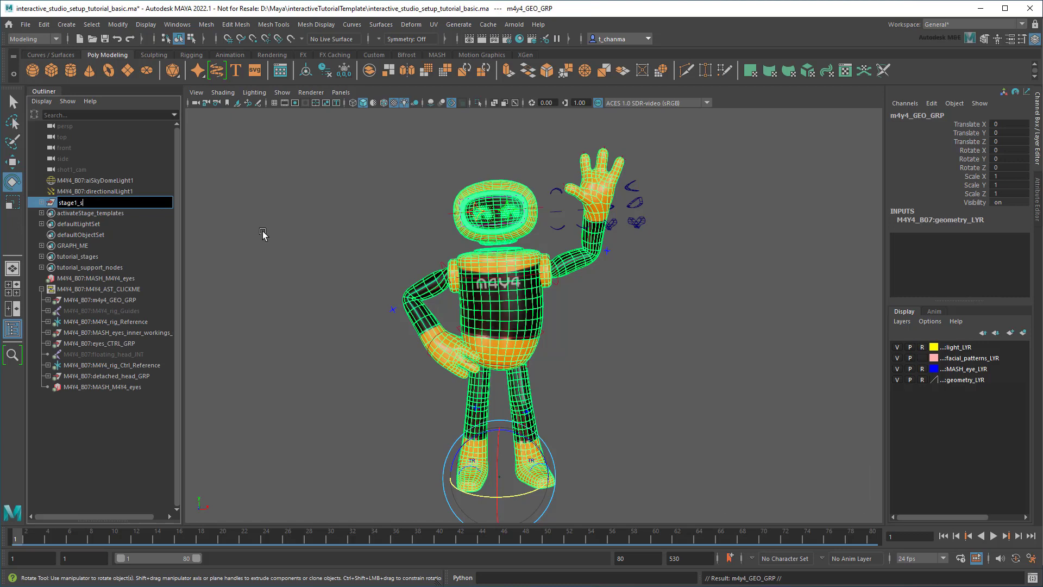
pyautogui.write('till')
pyautogui.press('Return')
pyautogui.press('w')
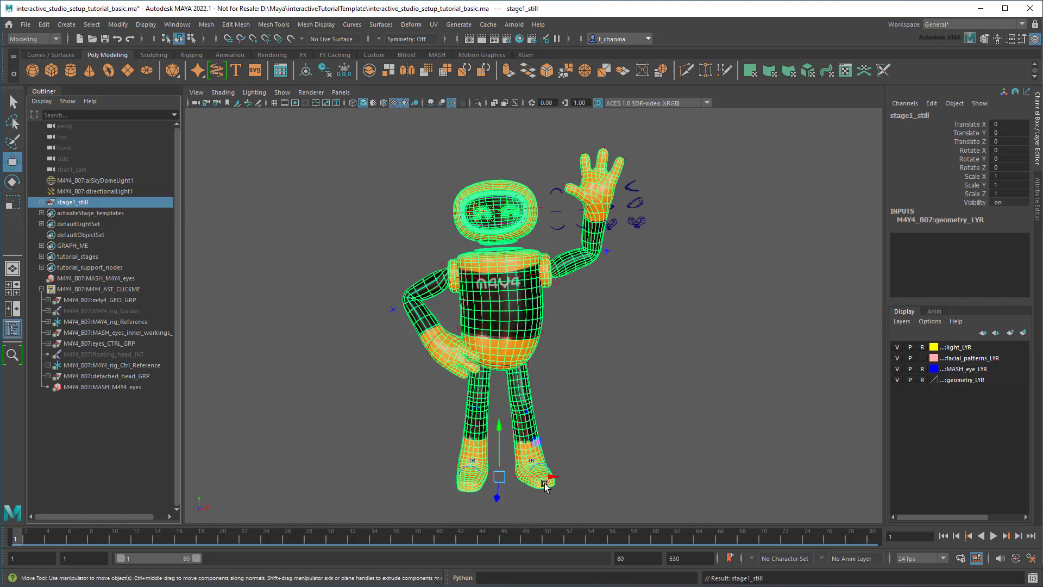
pyautogui.moveTo(545, 482); pyautogui.dragTo(832, 363)
# Step: Hide the stage1_still copy
pyautogui.click(763, 431)
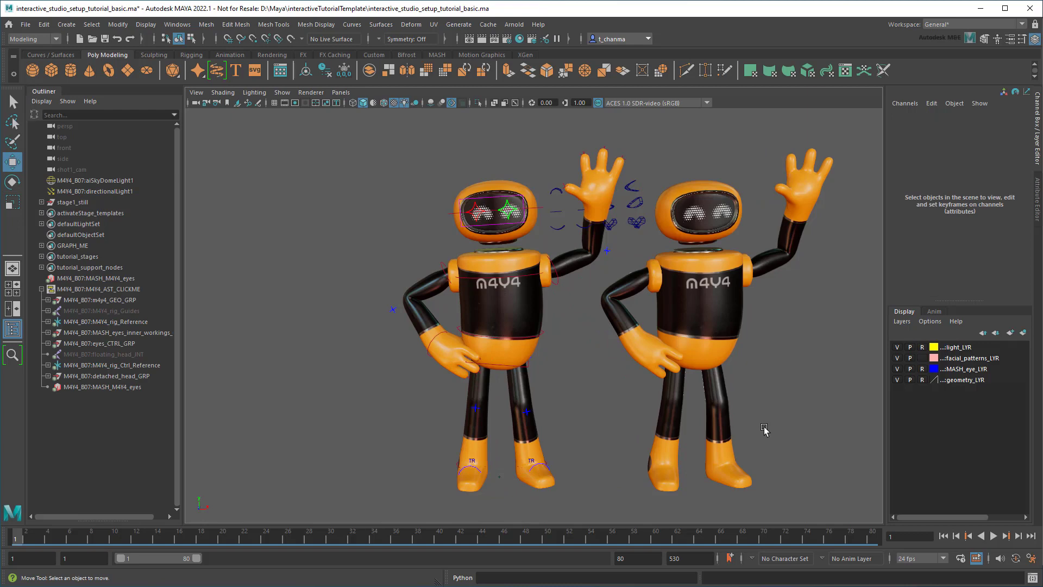
pyautogui.click(82, 202)
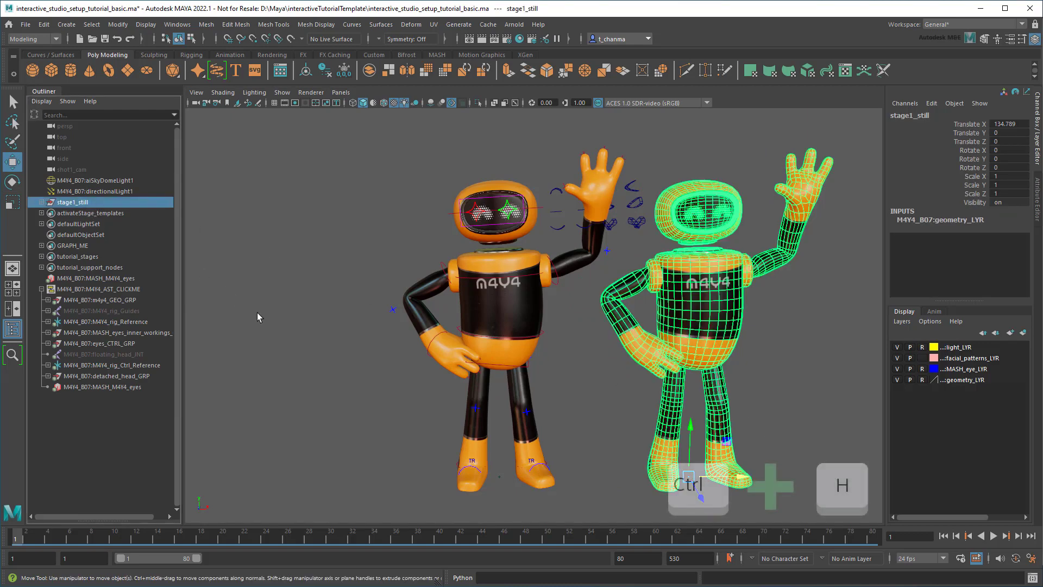
pyautogui.hotkey('ctrl', 'h')
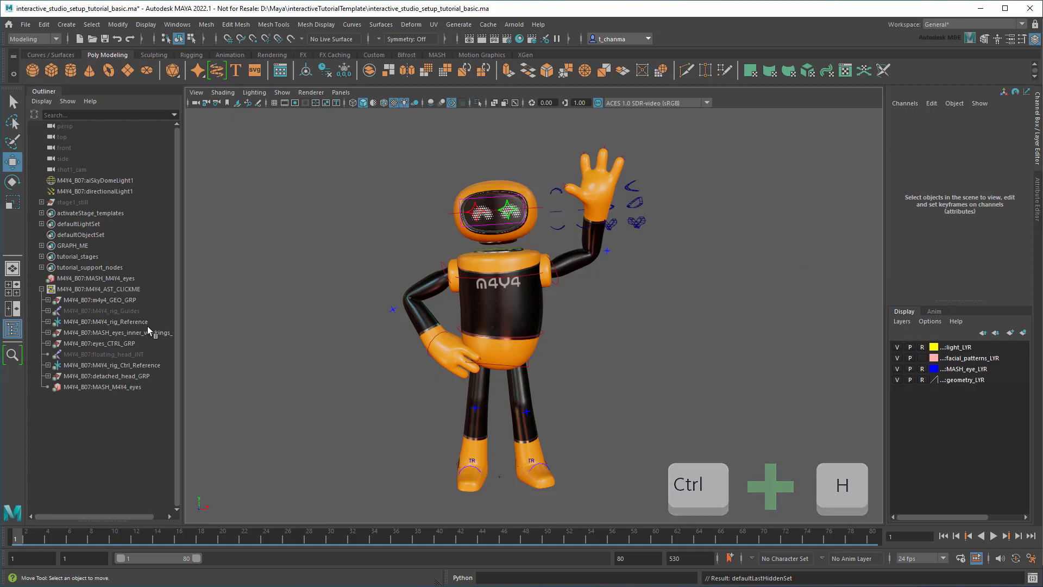
# Step: Rotate the robot's left shoulder control to bring the arm down, undoing a stray turn
pyautogui.click(98, 289)
pyautogui.press('e')
pyautogui.moveTo(587, 474); pyautogui.dragTo(535, 479)
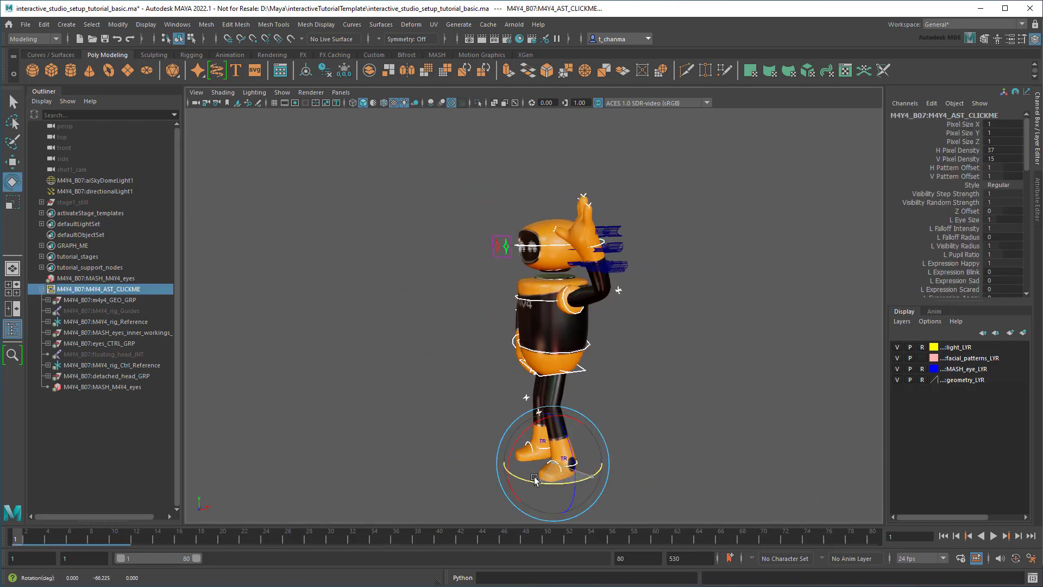
pyautogui.hotkey('ctrl', 'z')
pyautogui.hotkey('ctrl', 'z')
pyautogui.scroll(2, 646, 361)
pyautogui.click(603, 282)
pyautogui.moveTo(603, 282); pyautogui.dragTo(634, 287)
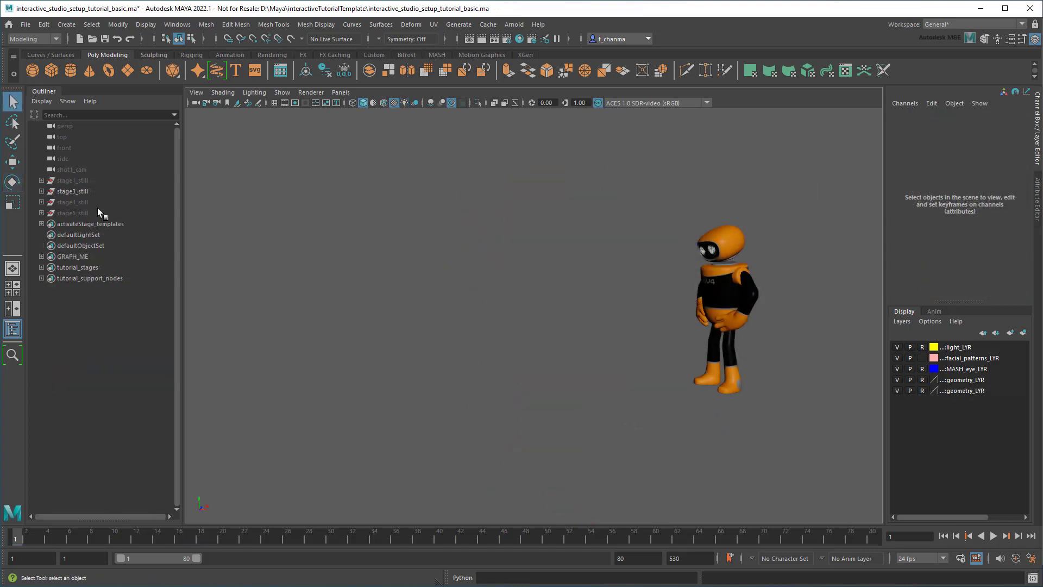
# Step: Preview stage3_still, stage4_still and stage5_still in turn, leaving each hidden
pyautogui.click(88, 194)
pyautogui.hotkey('ctrl', 'h')
pyautogui.click(89, 203)
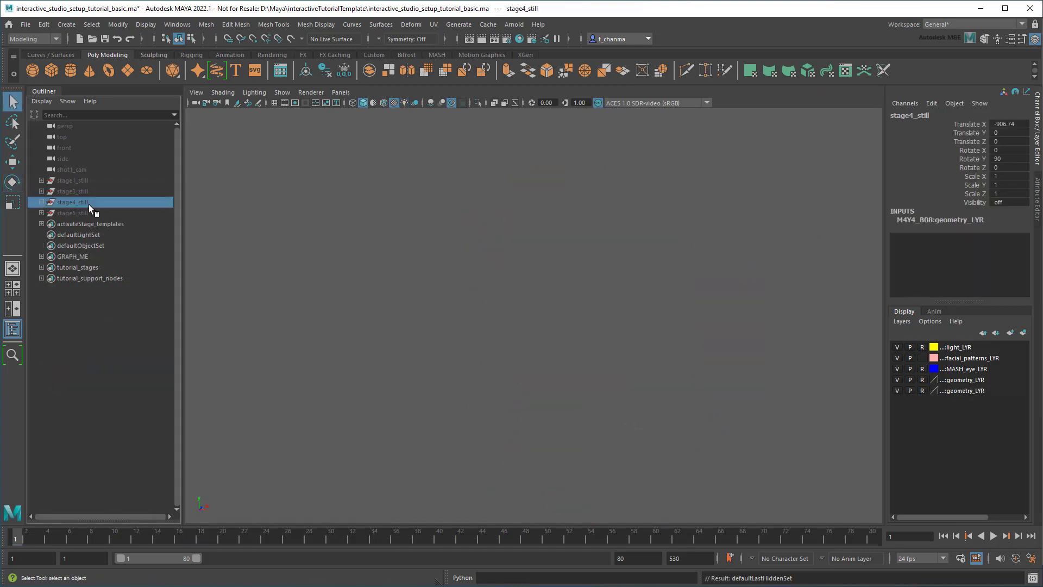
pyautogui.hotkey('shift', 'h')
pyautogui.hotkey('ctrl', 'h')
pyautogui.click(88, 212)
pyautogui.hotkey('shift', 'h')
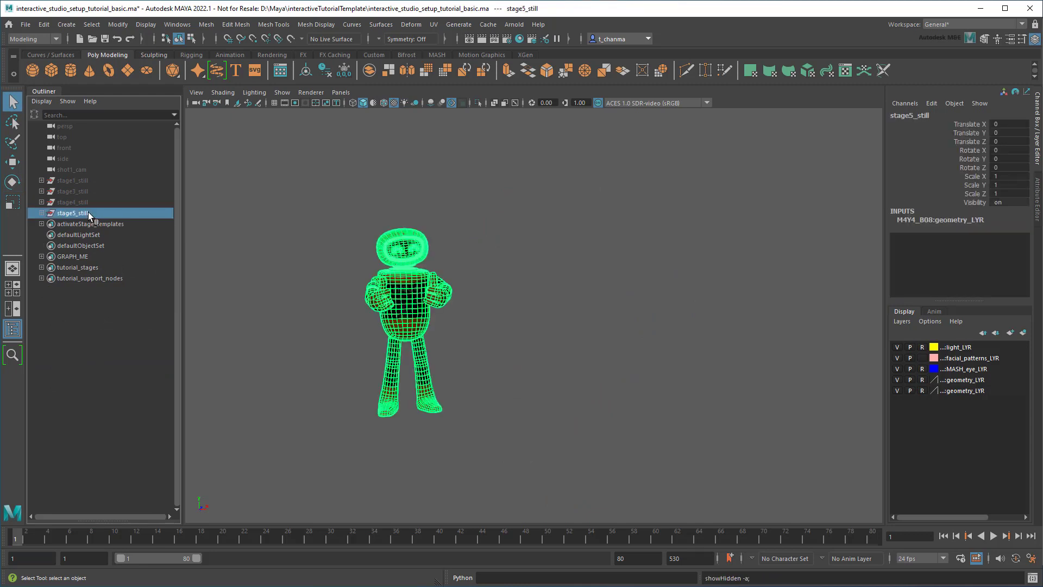
pyautogui.hotkey('ctrl', 'h')
# Step: Unhide the waving stage1_still robot and recentre the view on it
pyautogui.click(80, 180)
pyautogui.hotkey('shift', 'h')
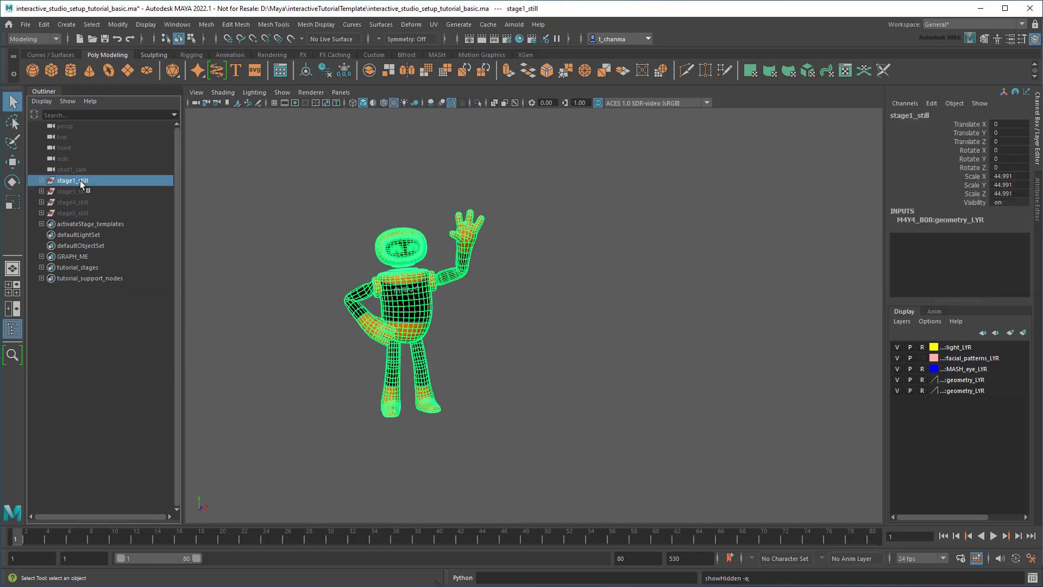
pyautogui.click(281, 355)
pyautogui.scroll(5, 431, 385)
pyautogui.keyDown('alt'); pyautogui.moveTo(431, 385); pyautogui.dragTo(388, 354, button='middle'); pyautogui.keyUp('alt')
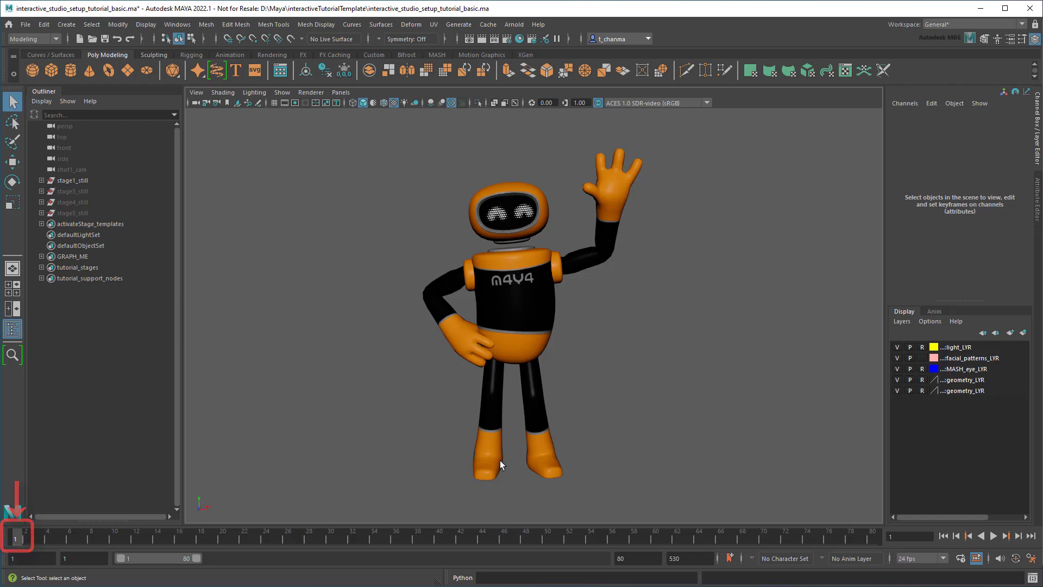
# Step: Create timeSliderBookmark1, then at frame 1 bring up keying options for stage1_still's Visibility
pyautogui.click(729, 558)
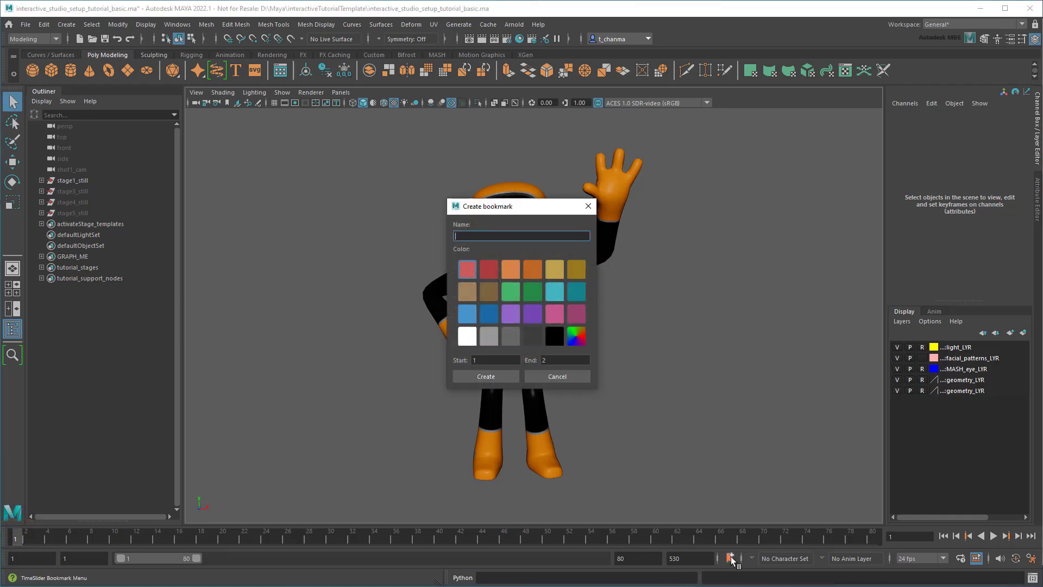
pyautogui.write('timeSliderBo')
pyautogui.write('okmark1')
pyautogui.click(502, 375)
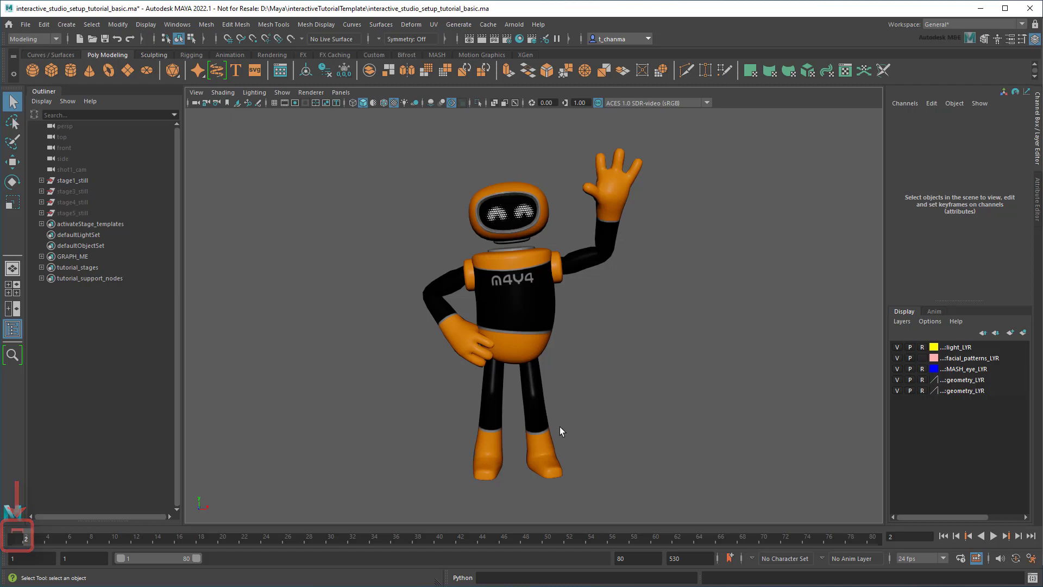
pyautogui.click(15, 538)
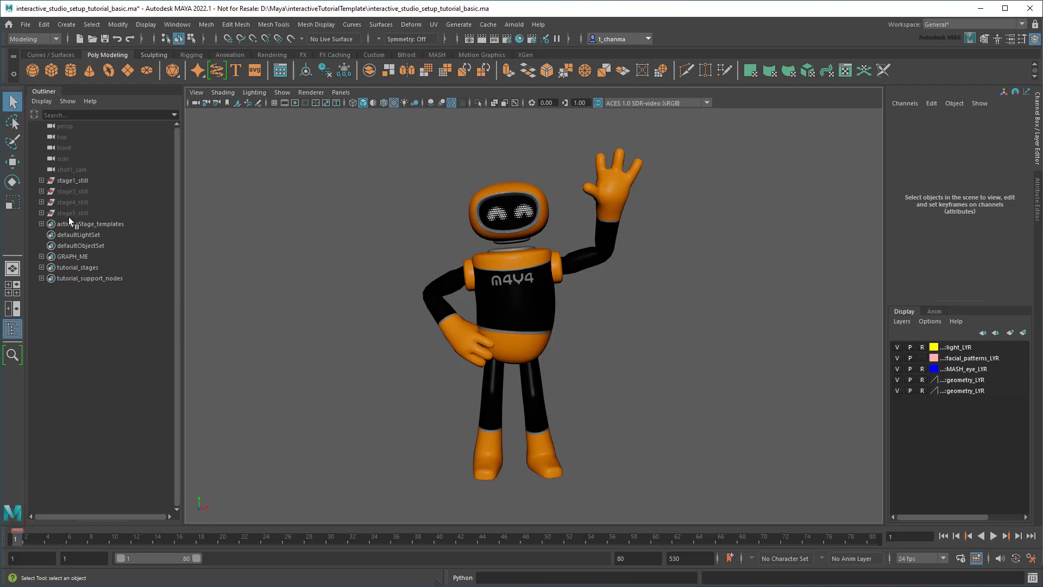
pyautogui.click(77, 181)
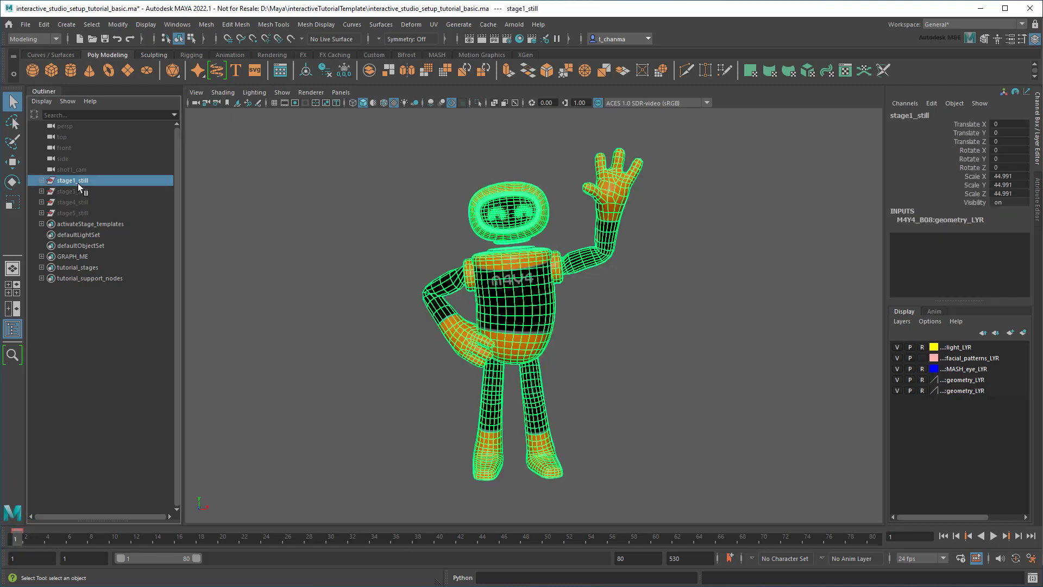
pyautogui.click(979, 202)
pyautogui.rightClick(978, 201)
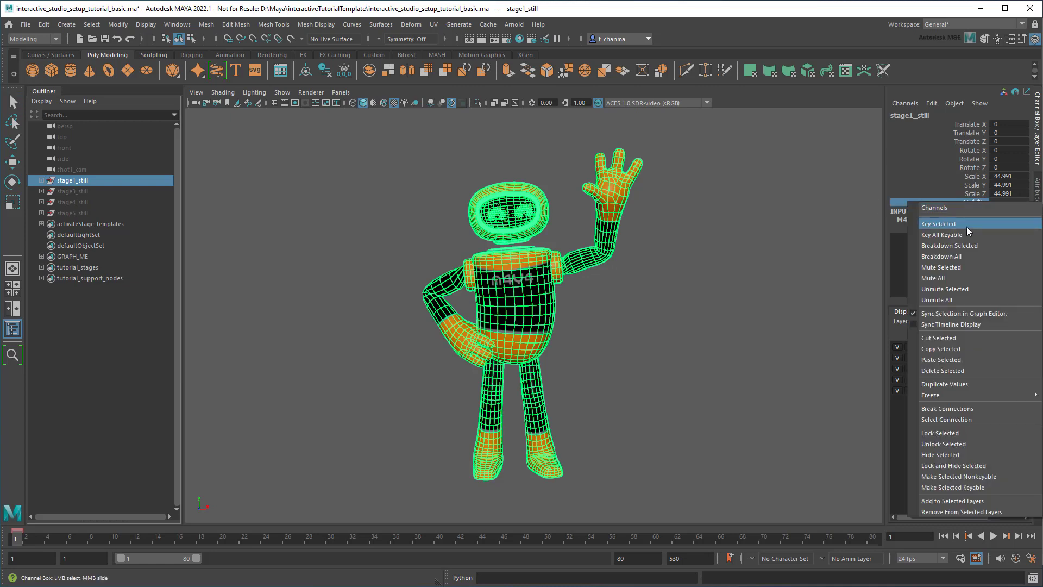
# Step: Key stage1_still's Visibility, then add green bookmark timeSliderBookmark2 at frame 6
pyautogui.click(966, 227)
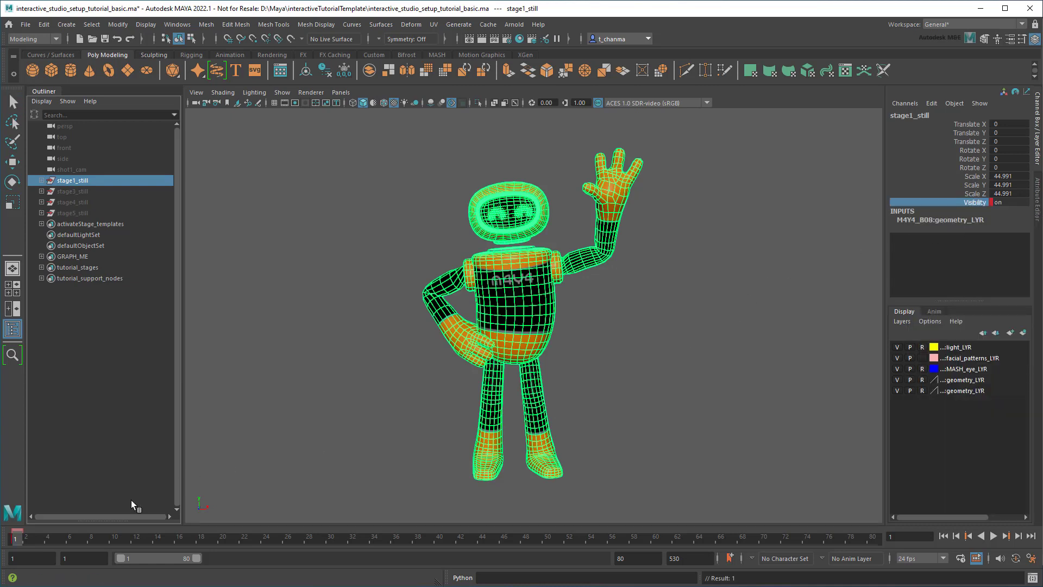
pyautogui.click(73, 537)
pyautogui.click(729, 557)
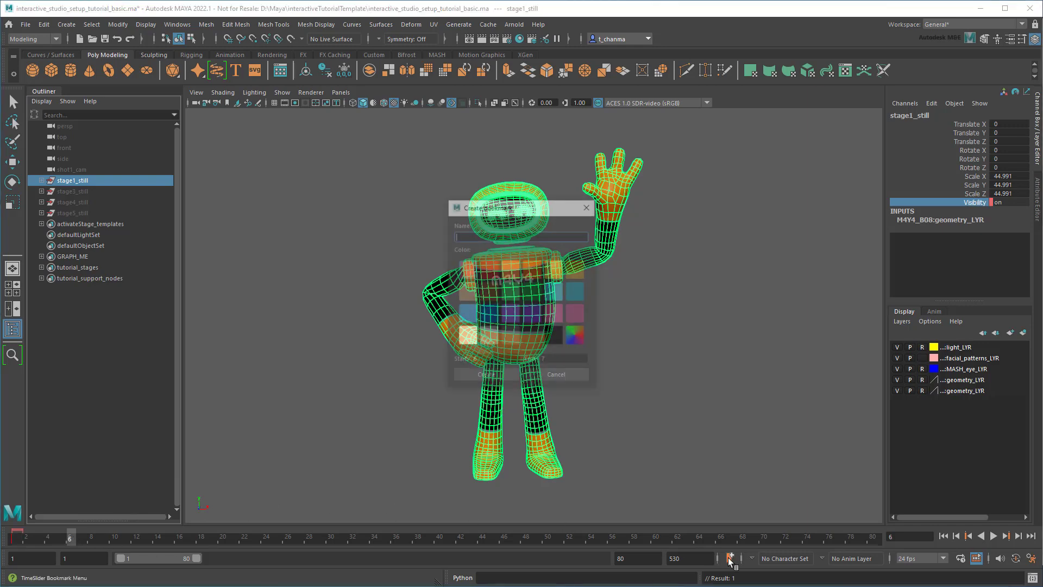
pyautogui.write('time')
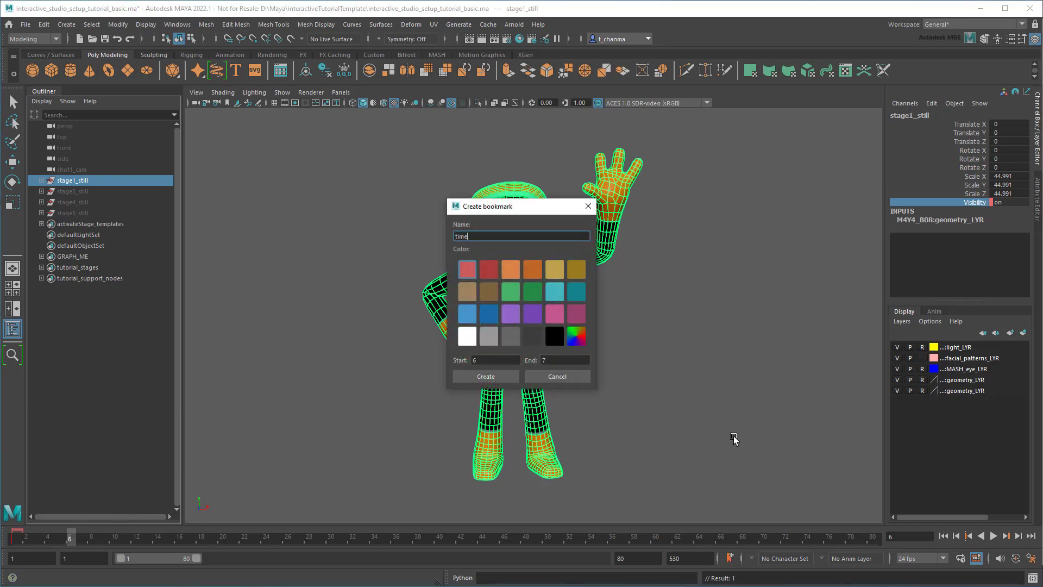
pyautogui.write('SliderBookmark2')
pyautogui.click(512, 296)
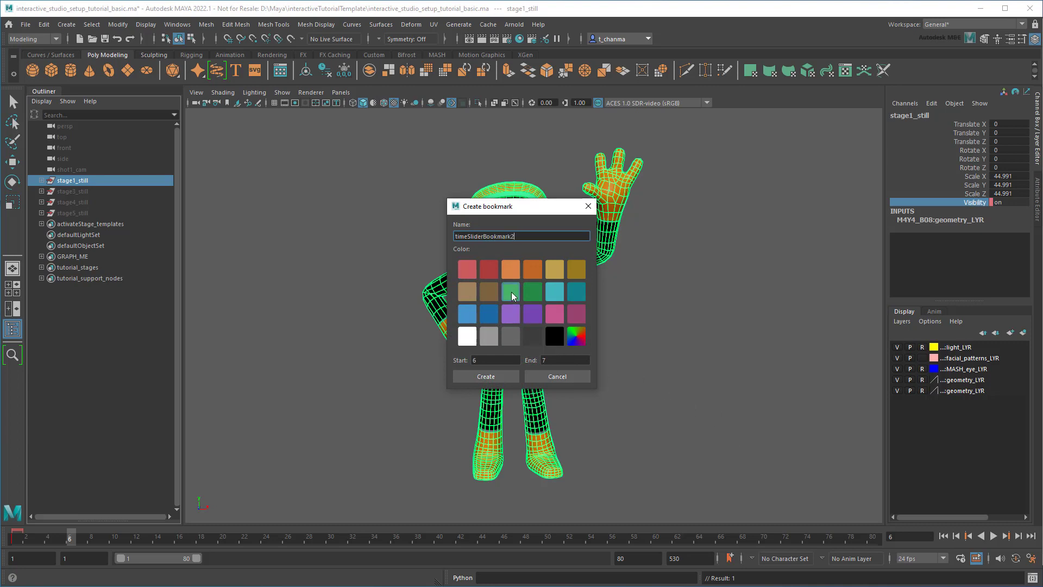
pyautogui.click(486, 377)
# Step: Key stage1_still's Visibility to 0 at frame 6, then scrub to confirm the robot vanishes
pyautogui.click(71, 540)
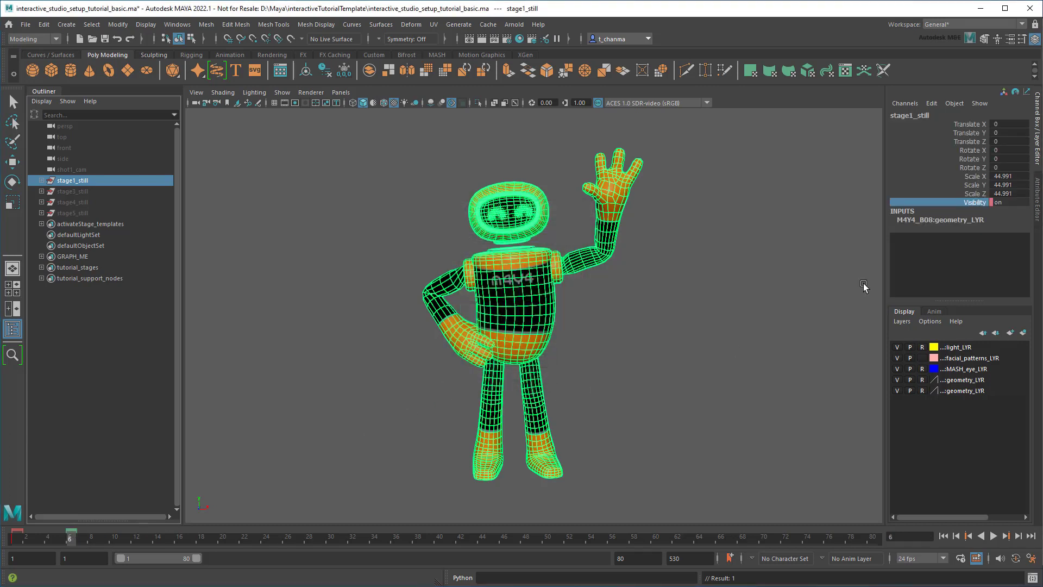
pyautogui.click(1004, 202)
pyautogui.write('0')
pyautogui.press('Return')
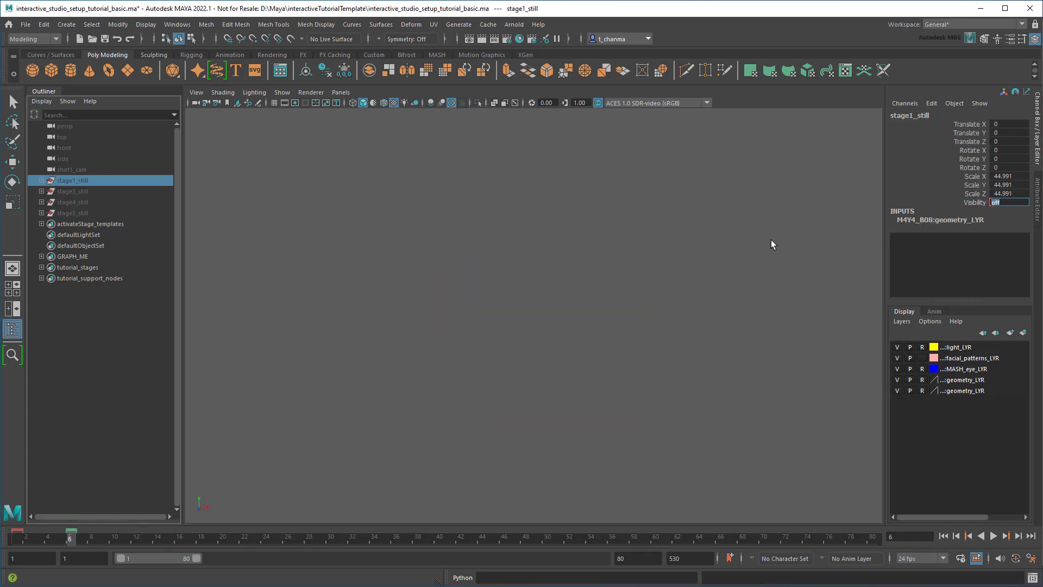
pyautogui.click(969, 203)
pyautogui.rightClick(969, 204)
pyautogui.click(966, 224)
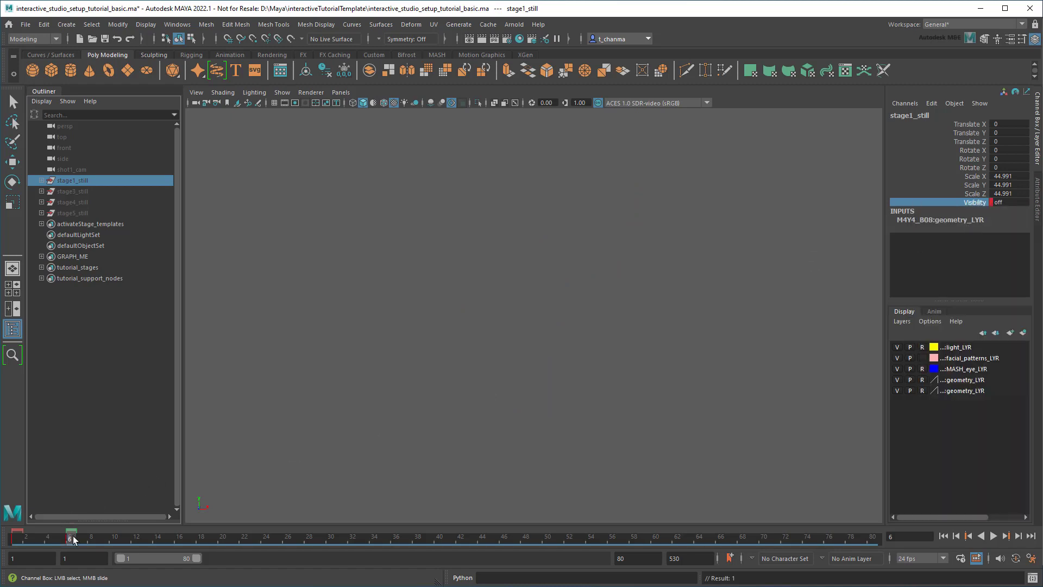
pyautogui.moveTo(71, 539)
pyautogui.mouseDown()
pyautogui.moveTo(8, 540)
pyautogui.moveTo(70, 540)
pyautogui.mouseUp()
# Step: Open the Node Editor and add timeSliderBookmark1 to the graph using scene-object search
pyautogui.click(342, 469)
pyautogui.scroll(3, 573, 373)
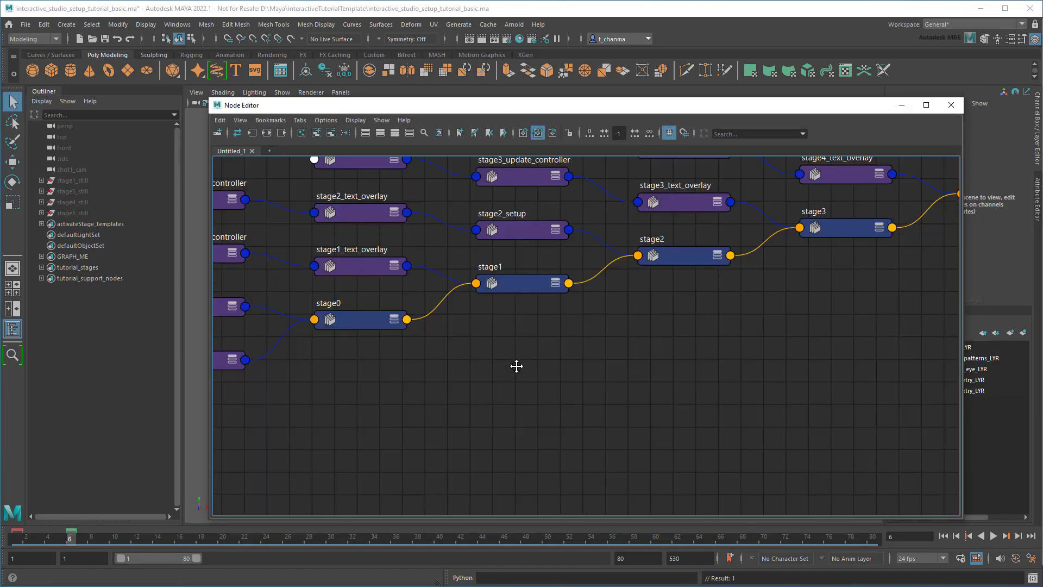
pyautogui.hotkey('ctrl', 'f')
pyautogui.hotkey('ctrl', 'f')
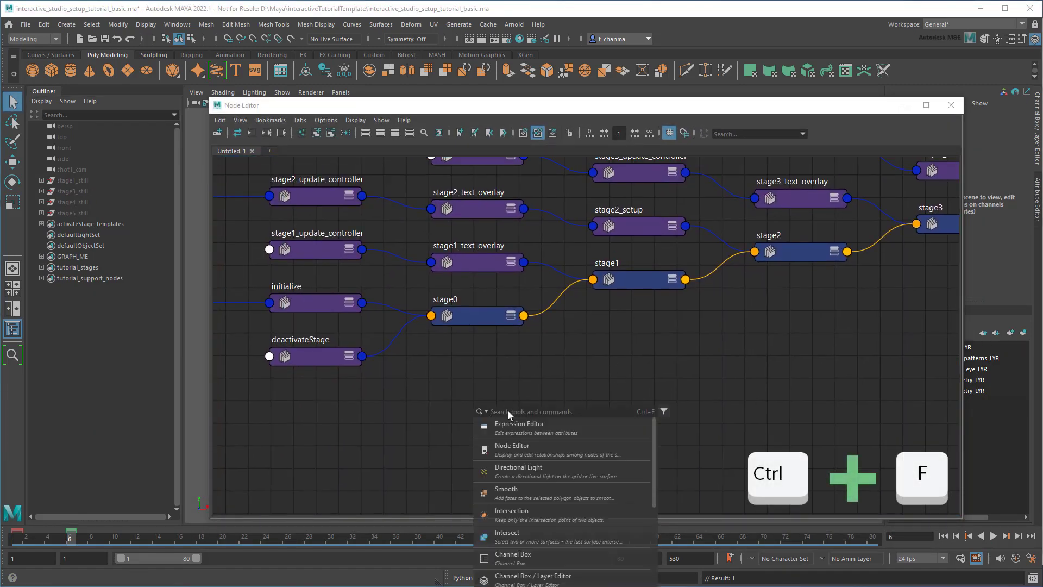
pyautogui.click(481, 411)
pyautogui.click(511, 435)
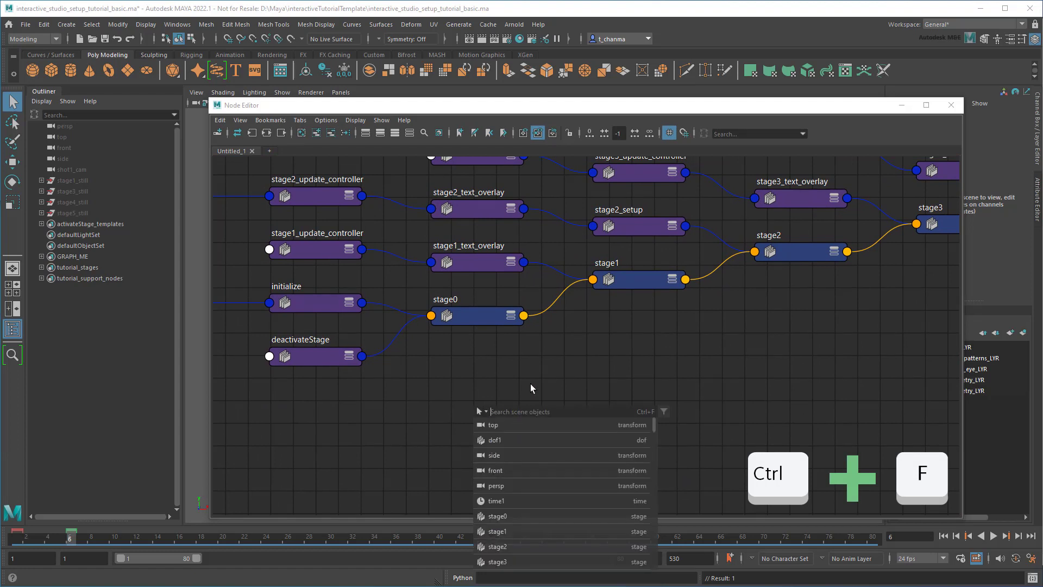
pyautogui.write('time')
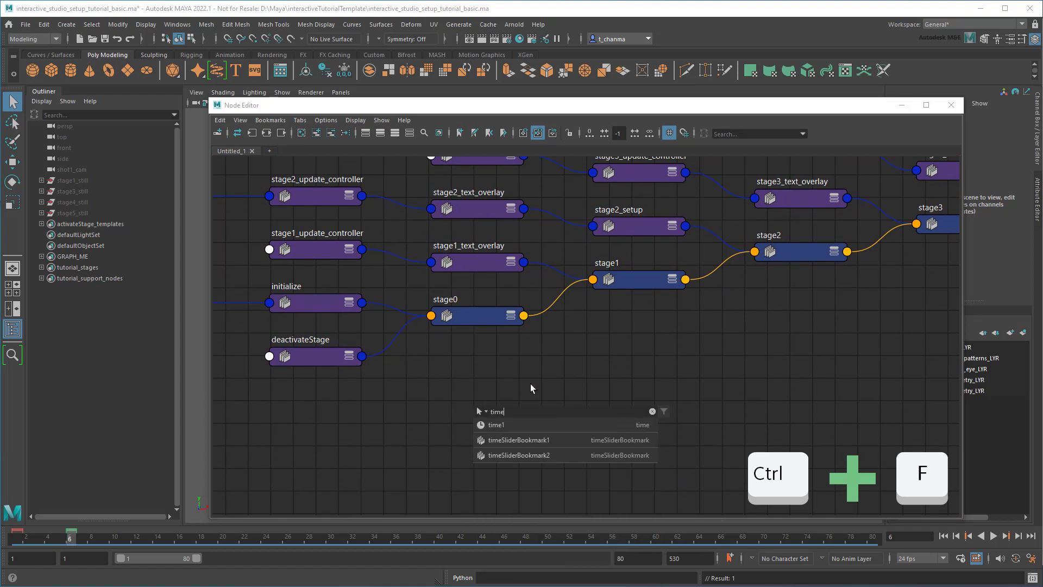
pyautogui.click(564, 440)
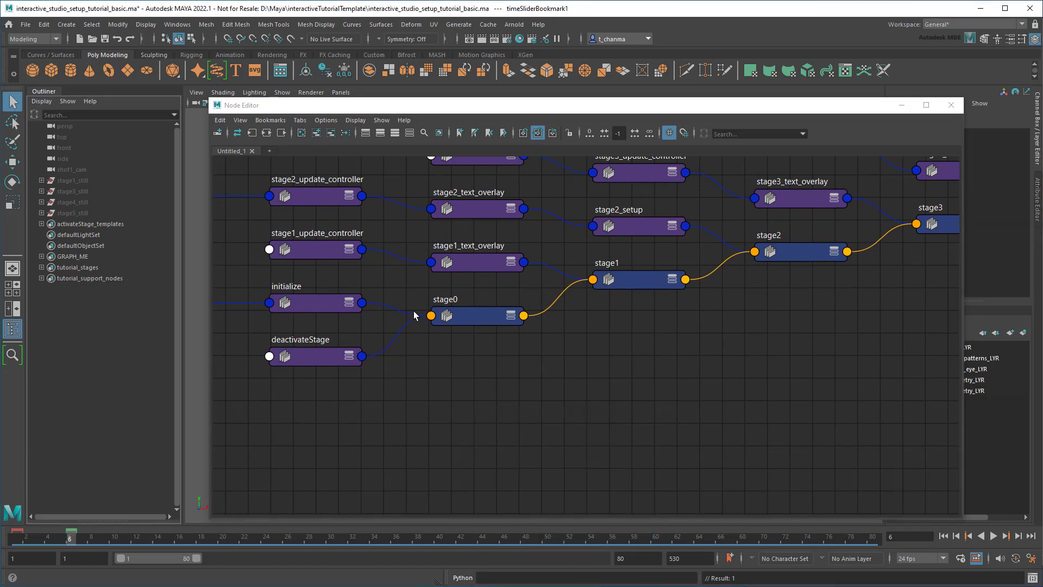
pyautogui.click(317, 132)
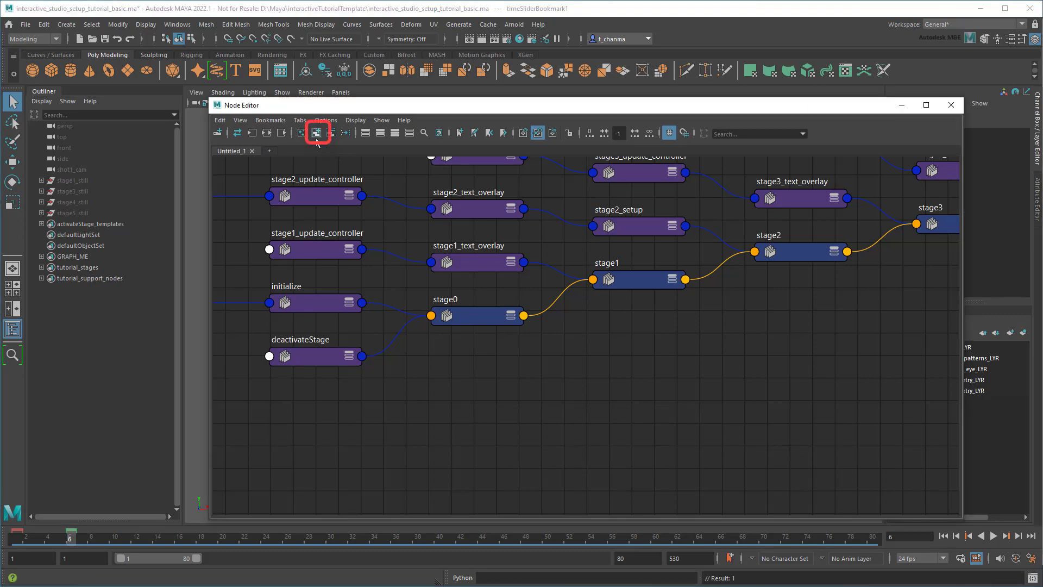
pyautogui.click(317, 140)
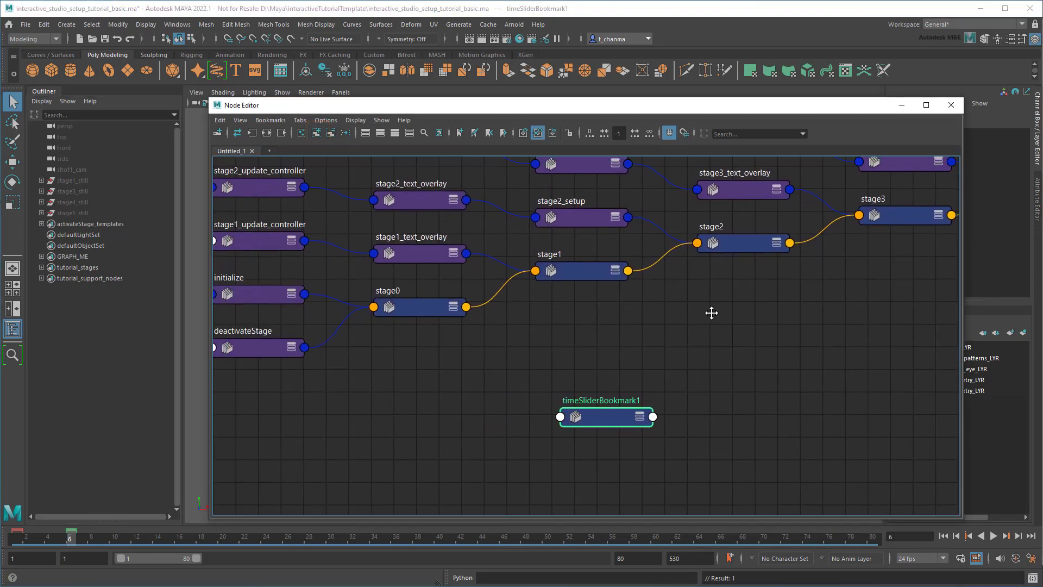
# Step: Place timeSliderBookmark1 below the stage nodes and wire its name into stage0.timeSliderBookmark
pyautogui.keyDown('alt'); pyautogui.moveTo(711, 313); pyautogui.dragTo(838, 314, button='middle'); pyautogui.keyUp('alt')
pyautogui.moveTo(781, 422)
pyautogui.mouseDown()
pyautogui.moveTo(524, 432)
pyautogui.moveTo(539, 432)
pyautogui.mouseUp()
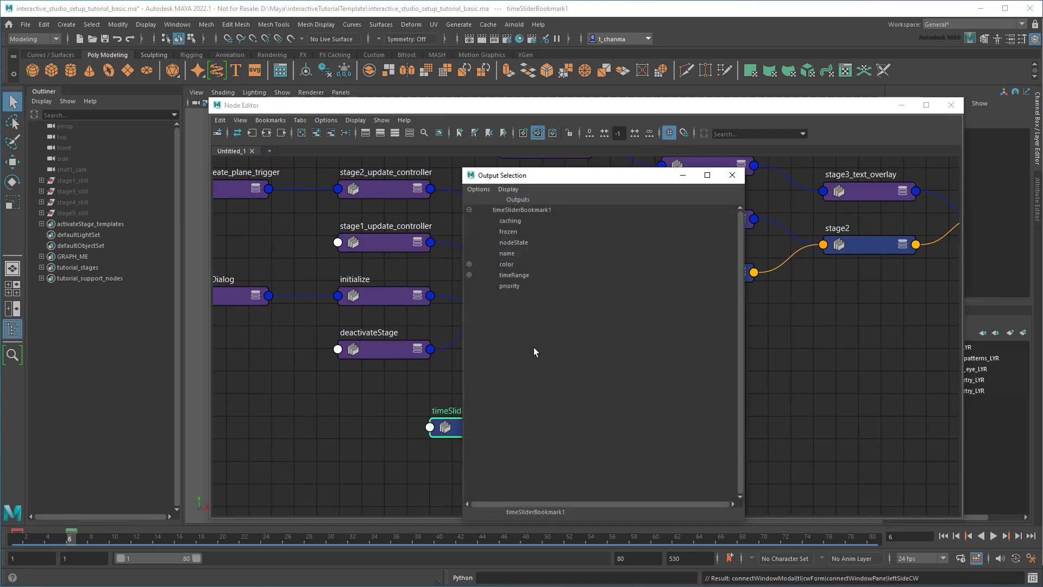
pyautogui.click(518, 254)
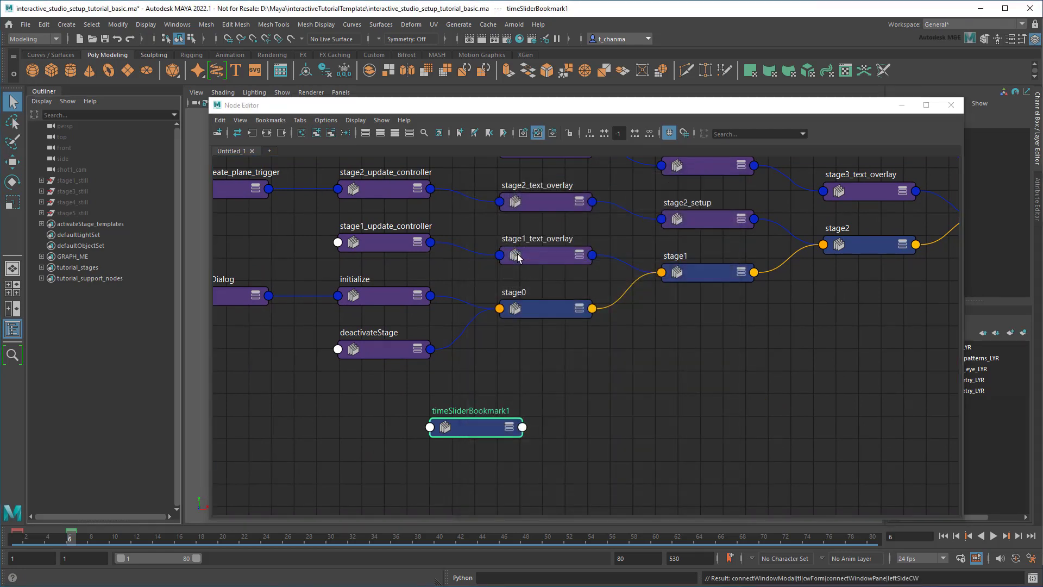
pyautogui.click(518, 315)
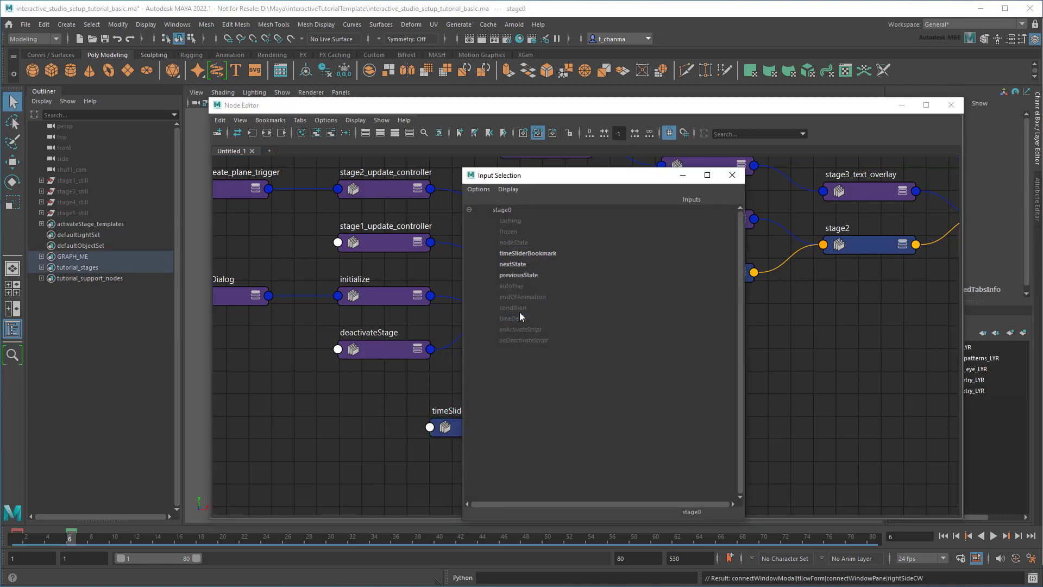
pyautogui.click(557, 254)
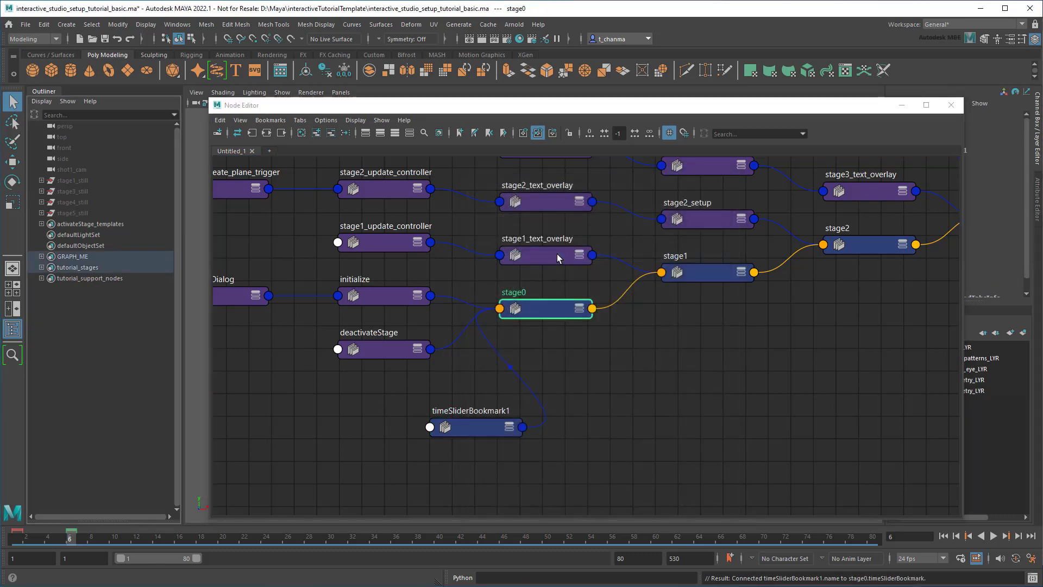
# Step: Find timeSliderBookmark2 with object search and add it to the node graph
pyautogui.keyDown('alt'); pyautogui.moveTo(637, 382); pyautogui.dragTo(517, 438, button='middle'); pyautogui.keyUp('alt')
pyautogui.hotkey('ctrl', 'f')
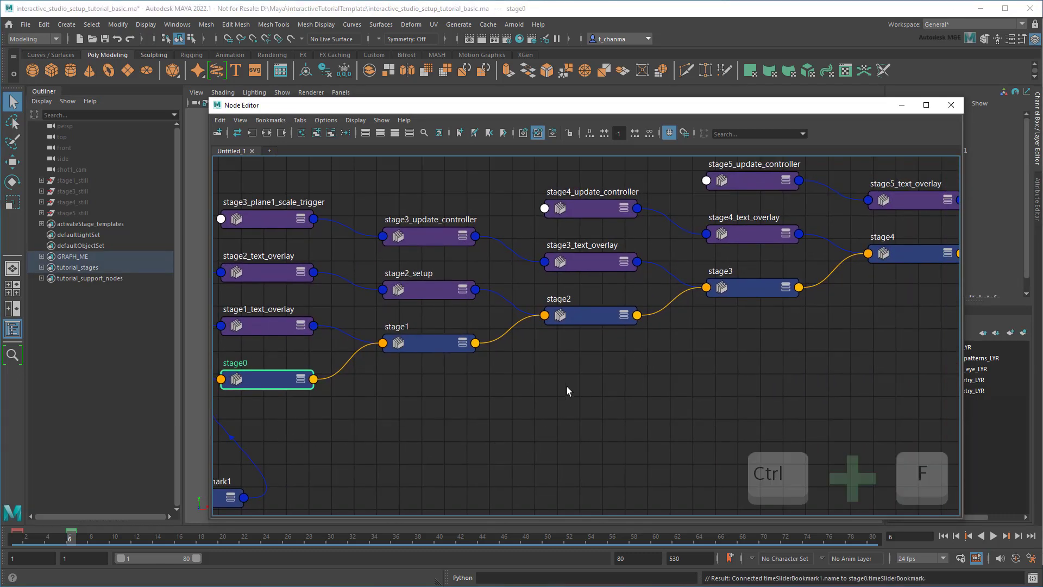
pyautogui.write('timeSlider')
pyautogui.click(631, 417)
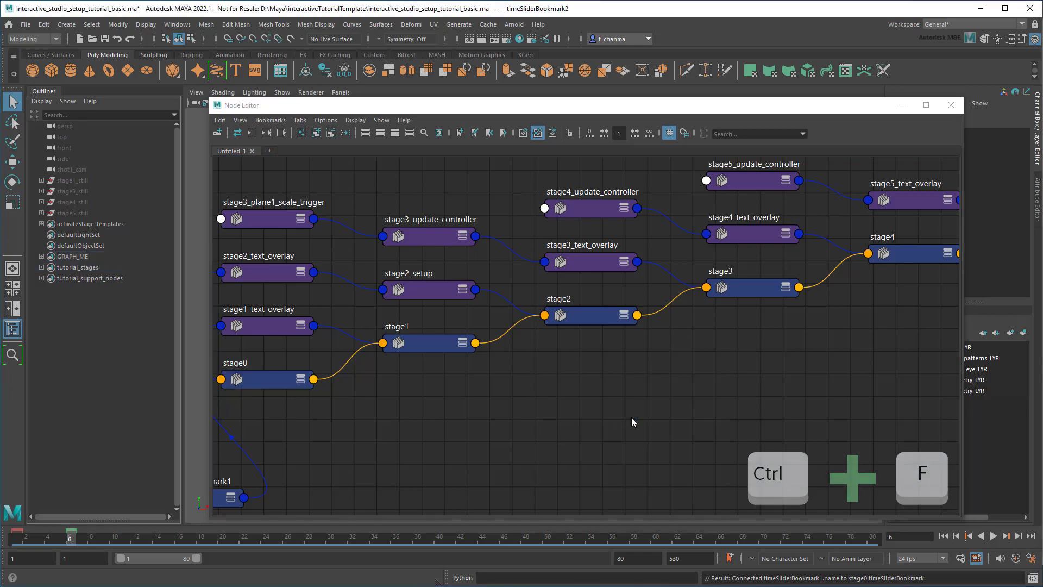
pyautogui.press('a')
pyautogui.scroll(2, 694, 363)
pyautogui.scroll(2, 657, 375)
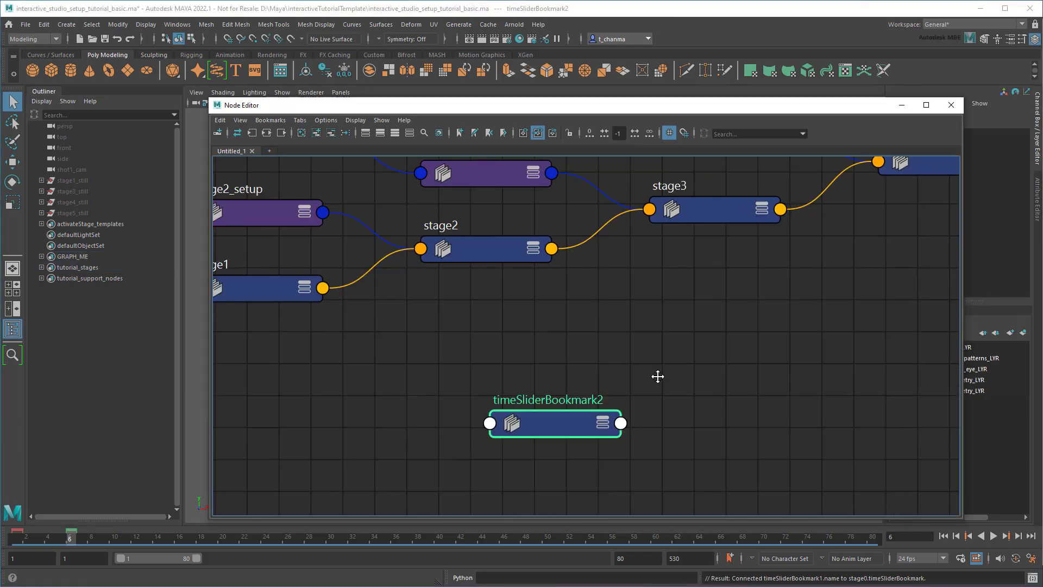
pyautogui.scroll(1, 744, 444)
# Step: Wire timeSliderBookmark2's name output into stage2.timeSliderBookmark
pyautogui.click(744, 443)
pyautogui.click(503, 260)
pyautogui.click(543, 262)
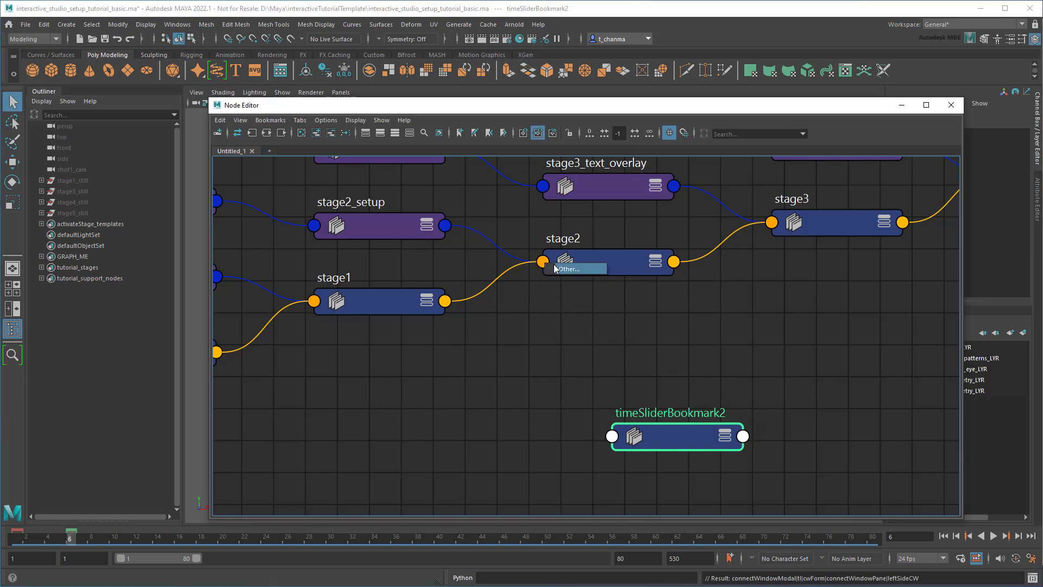
pyautogui.click(527, 252)
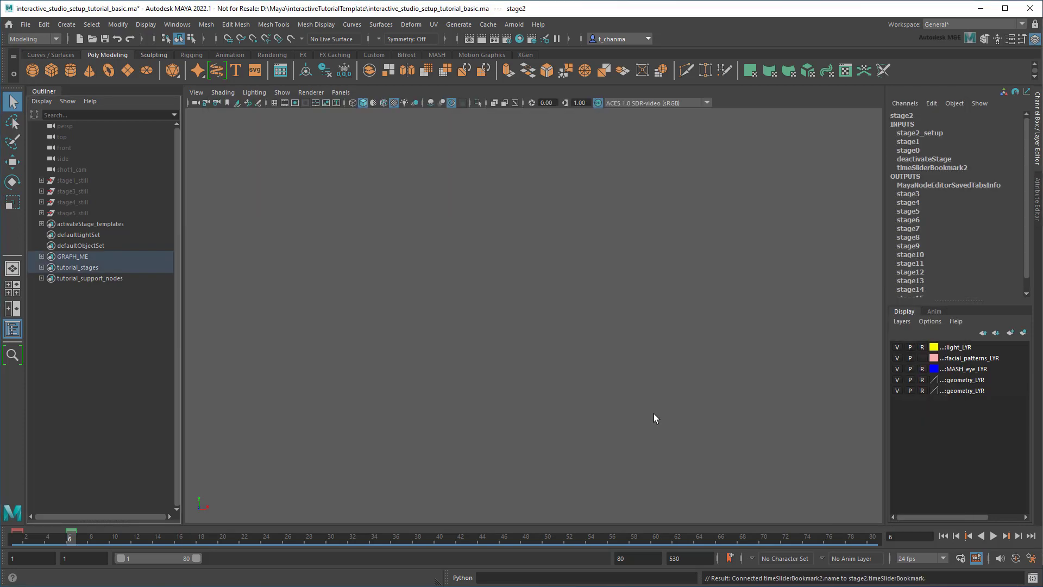
# Step: Launch the tutorial script, start the tutorial, and advance it to Step 2
pyautogui.press('Return')
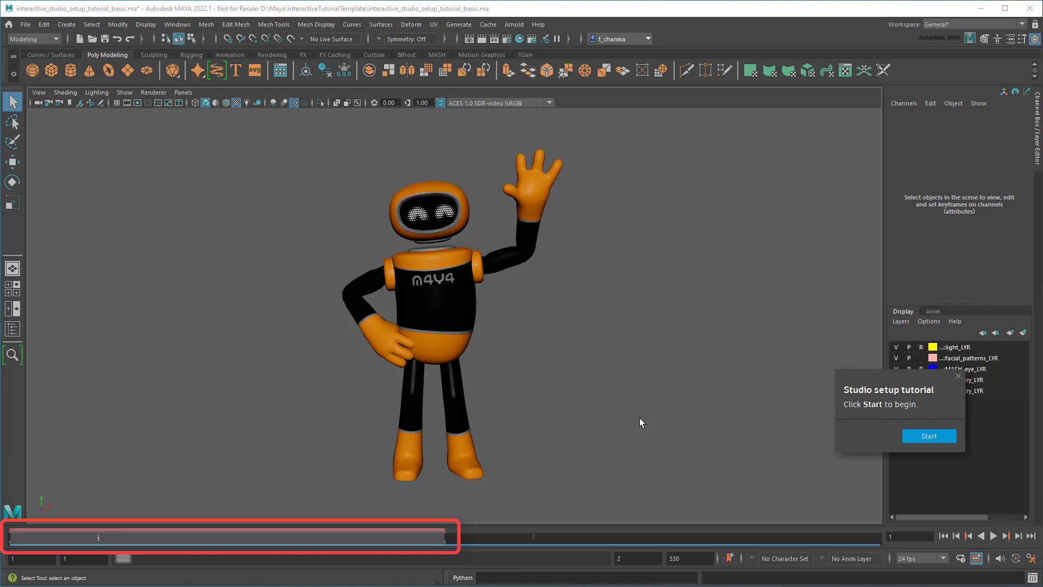
pyautogui.click(910, 440)
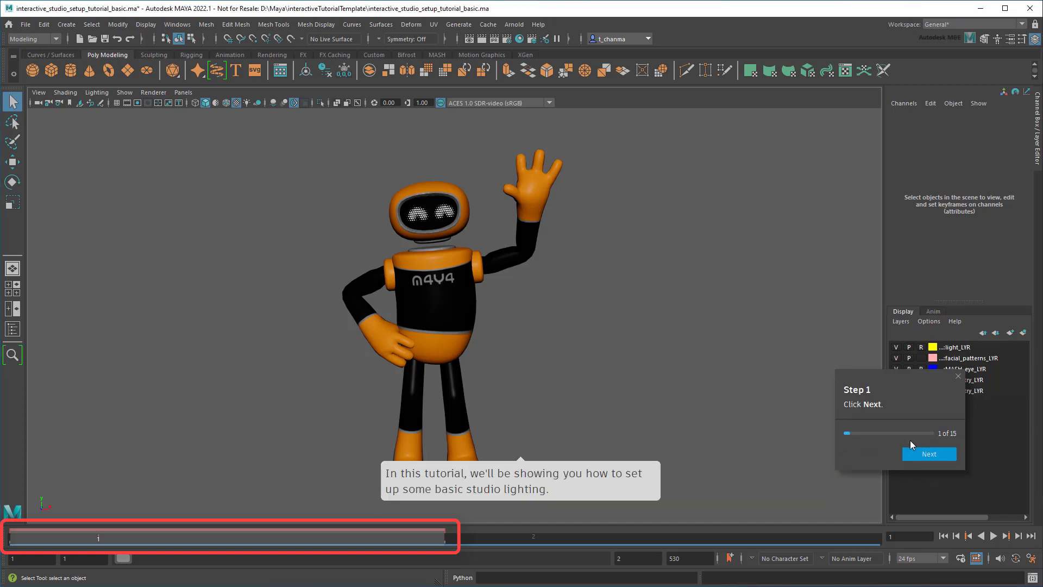
pyautogui.click(921, 454)
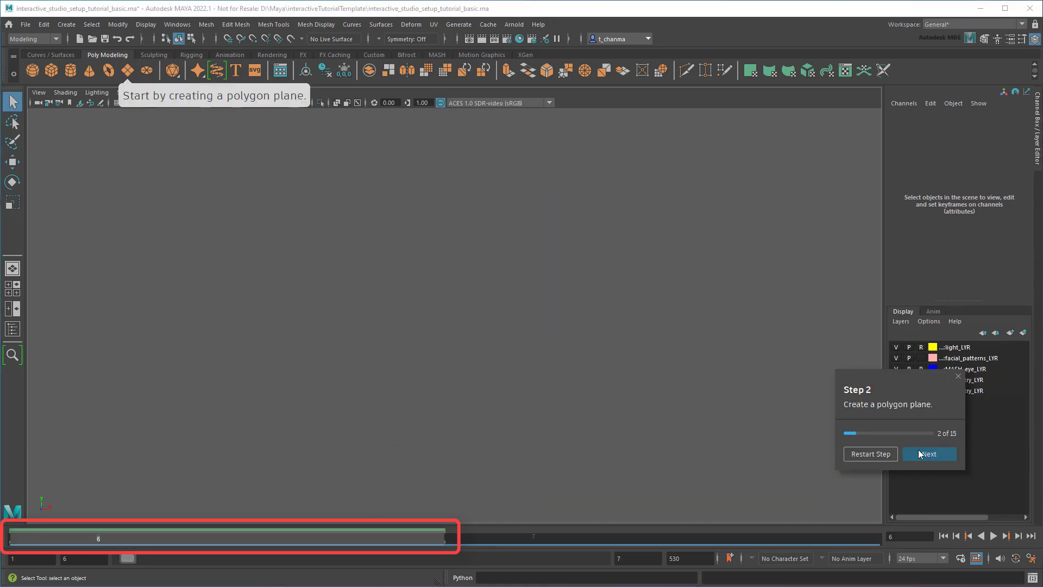
# Step: Exit the tutorial, extend the range to frame 33, and add an anticipation bookmark at frame 12
pyautogui.click(958, 375)
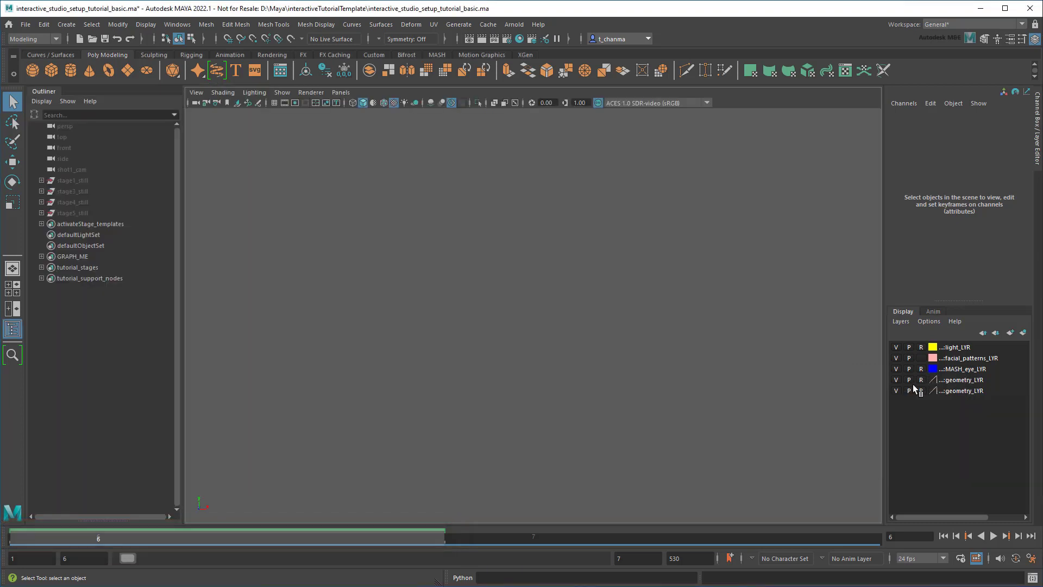
pyautogui.moveTo(133, 558); pyautogui.dragTo(156, 558)
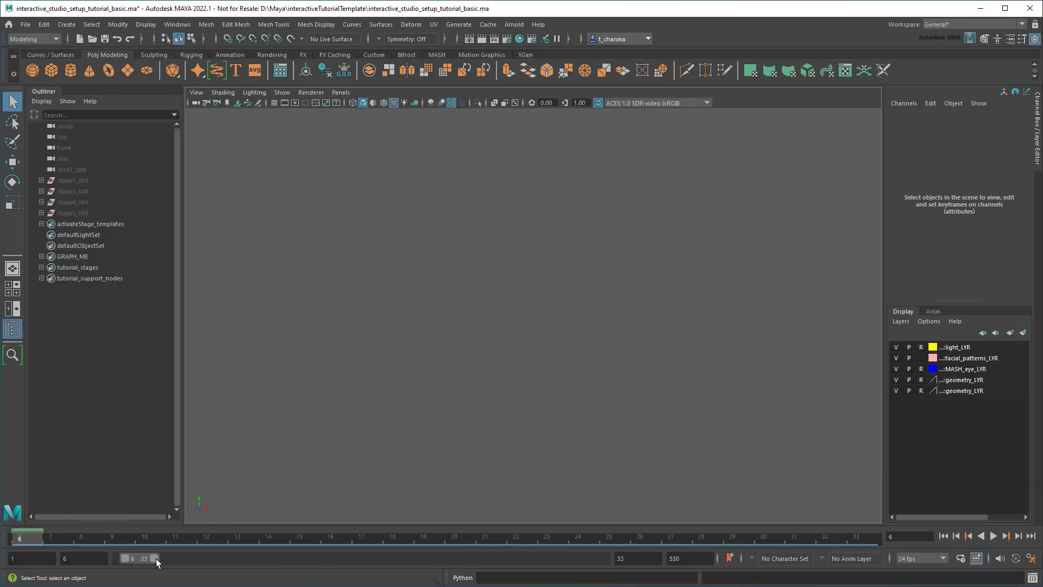
pyautogui.click(205, 539)
pyautogui.click(729, 558)
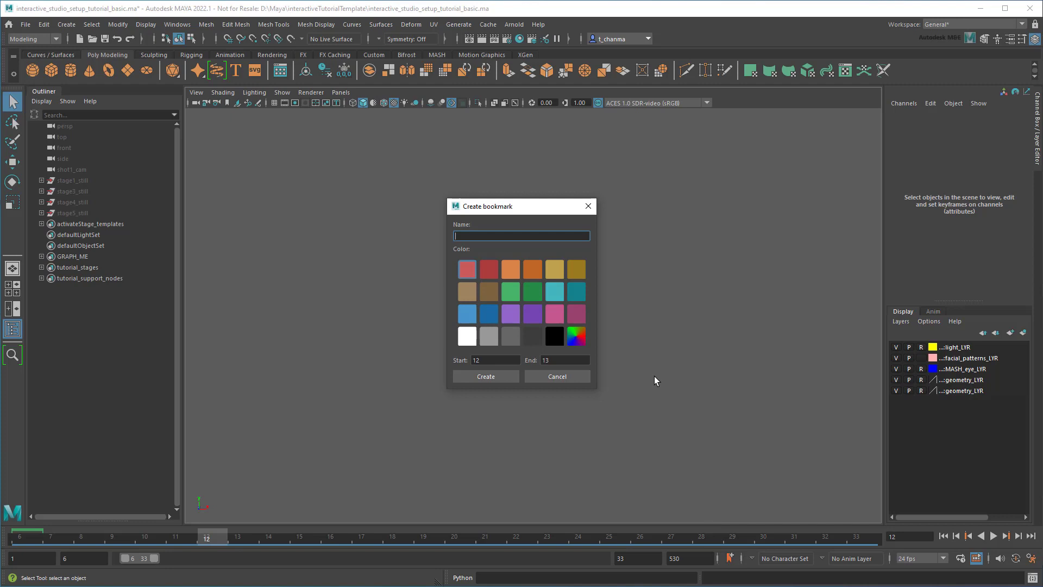
pyautogui.write('anticipation')
pyautogui.click(482, 377)
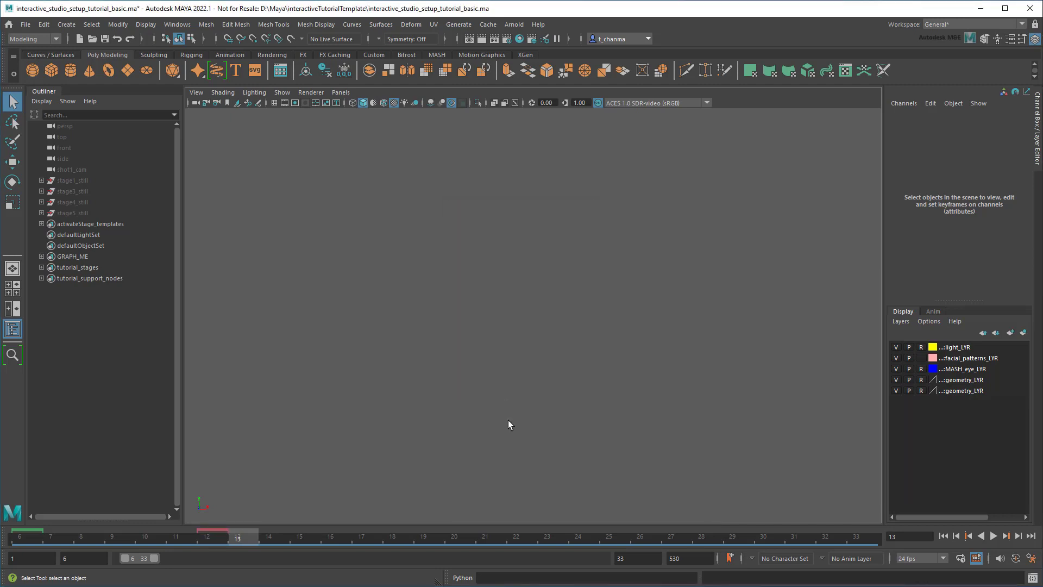
# Step: Turn stage3_still's Visibility on, deselect, and scrub around frame 12 to check
pyautogui.click(206, 537)
pyautogui.click(85, 191)
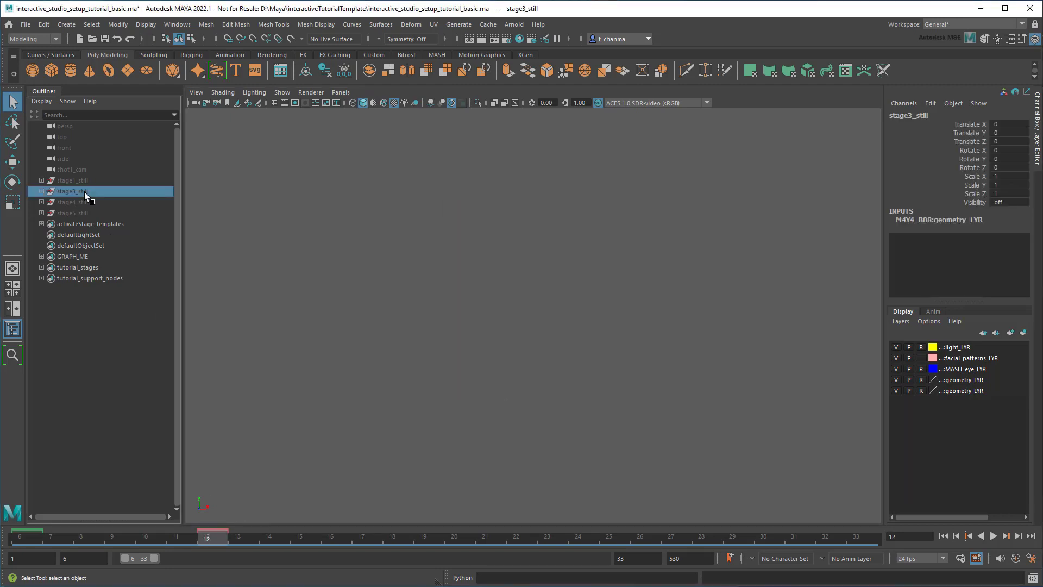
pyautogui.click(975, 203)
pyautogui.rightClick(975, 203)
pyautogui.click(938, 211)
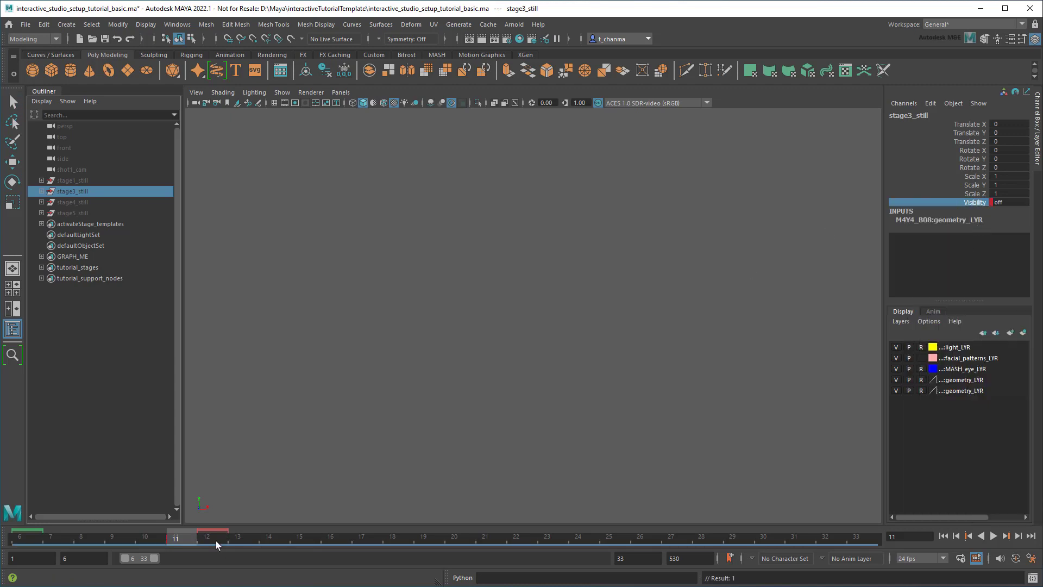
pyautogui.write('on')
pyautogui.press('Return')
pyautogui.rightClick(975, 203)
pyautogui.click(961, 224)
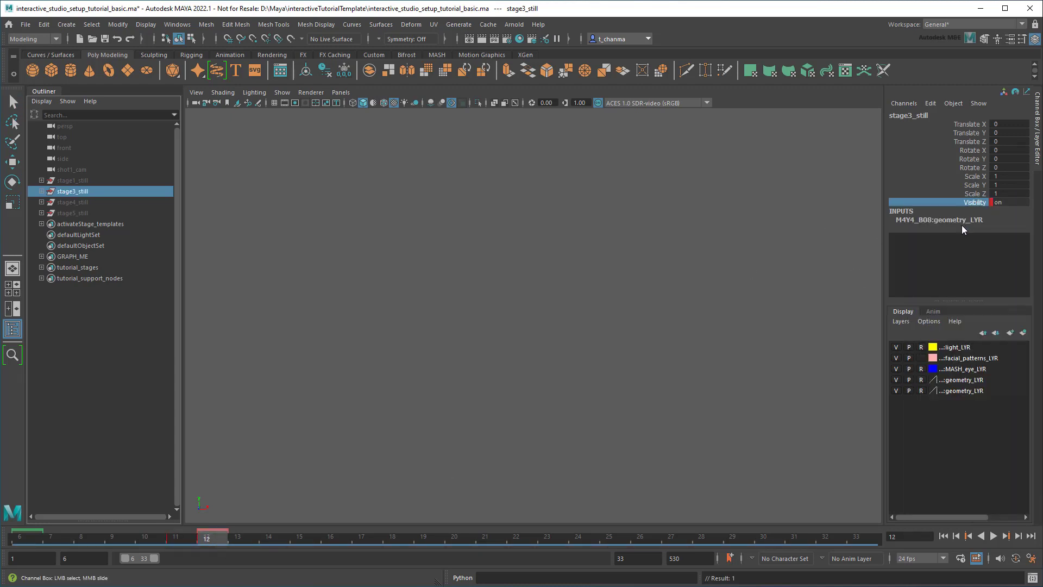
pyautogui.click(564, 352)
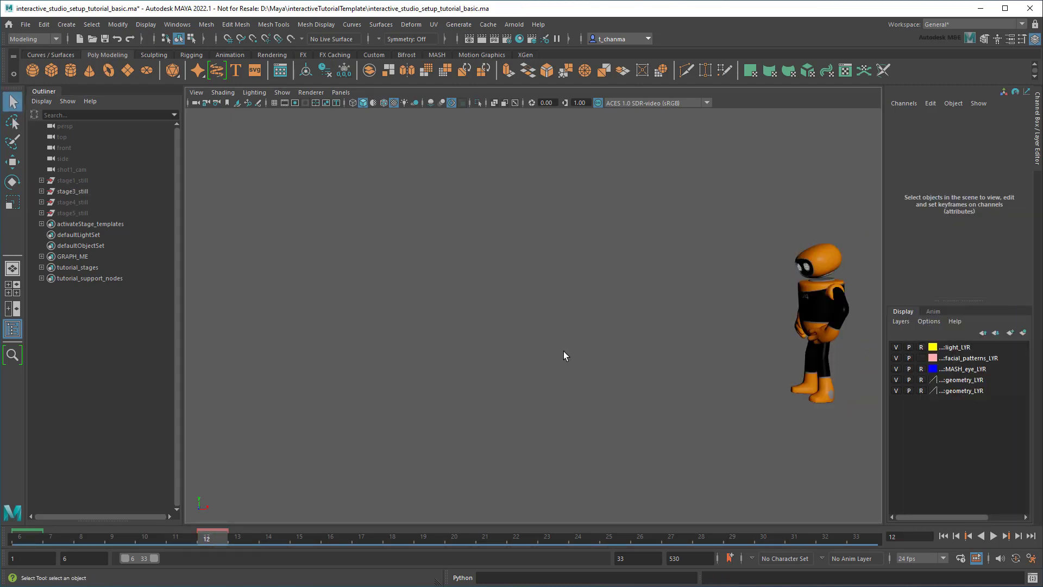
pyautogui.moveTo(214, 528)
pyautogui.mouseDown()
pyautogui.moveTo(170, 532)
pyautogui.moveTo(208, 531)
pyautogui.mouseUp()
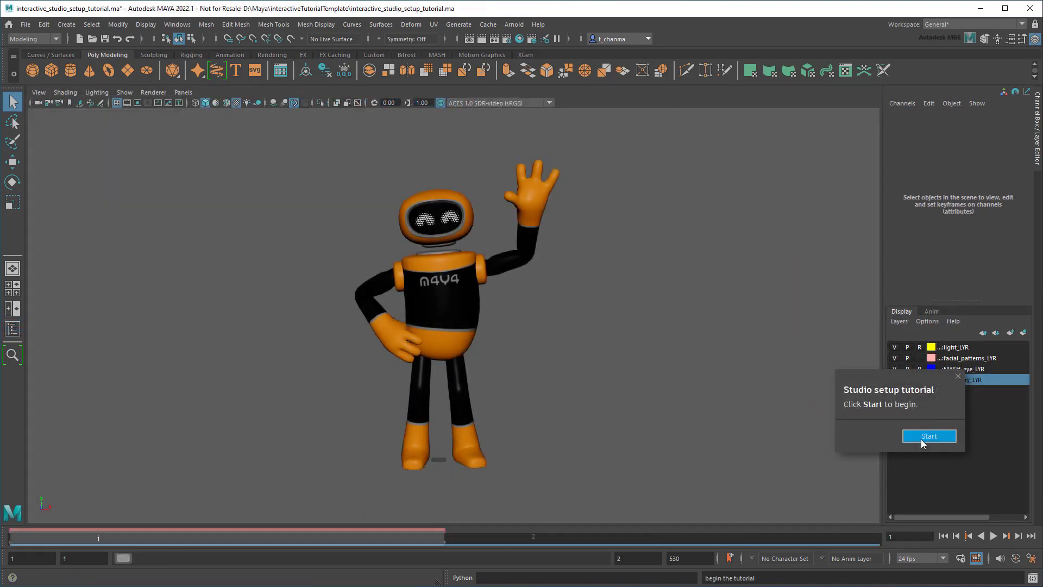
# Step: Start the tutorial and scale the plane to 1700, 1, 1700
pyautogui.click(927, 435)
pyautogui.click(927, 454)
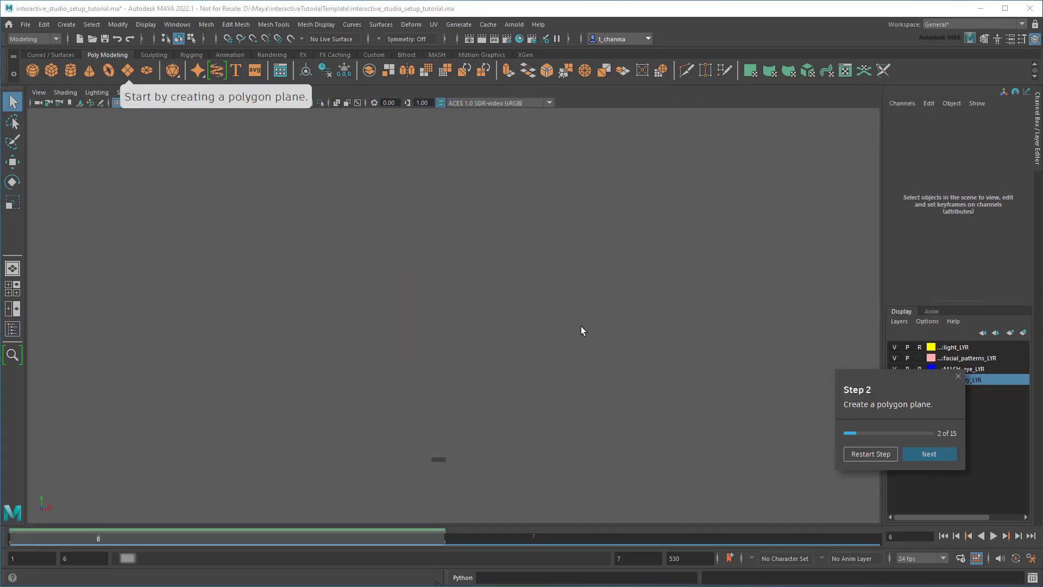
pyautogui.click(128, 70)
pyautogui.write('1700')
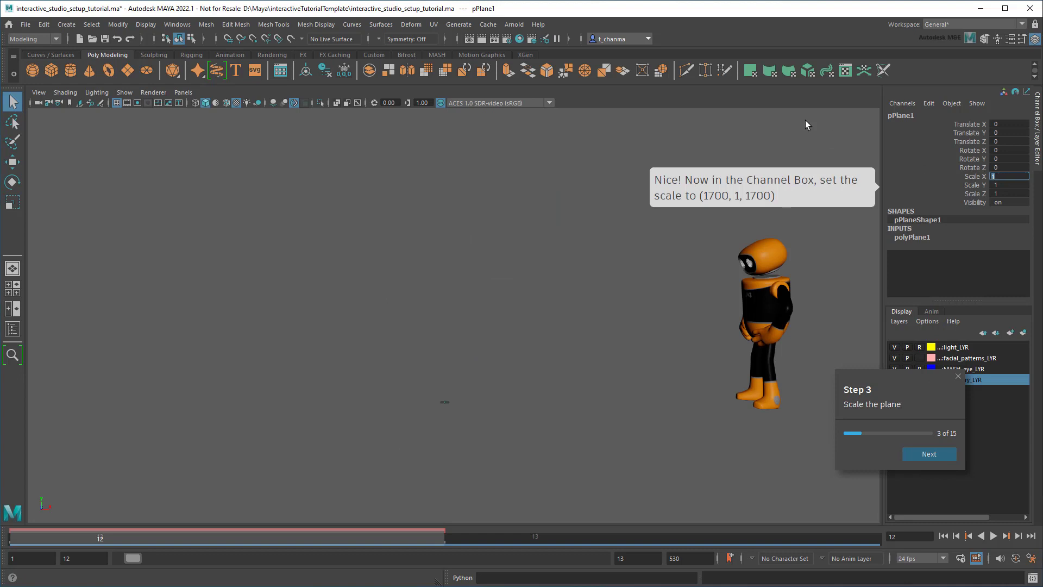
pyautogui.press('Tab')
pyautogui.press('Tab')
pyautogui.write('1700')
pyautogui.press('Return')
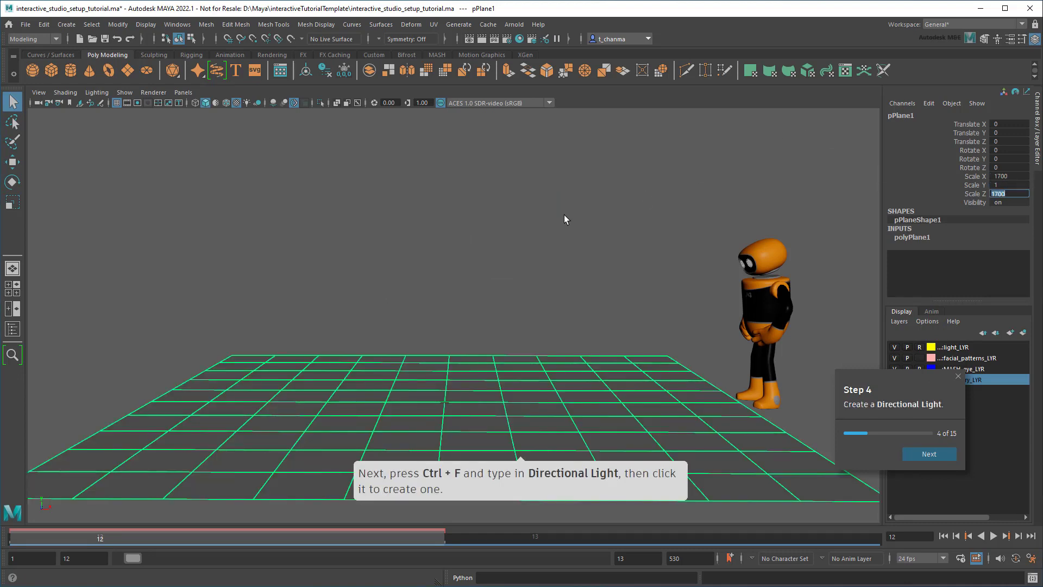
pyautogui.click(565, 215)
# Step: Create a directional light rotated -48, 2, 34 with intensity 5
pyautogui.hotkey('ctrl', 'f')
pyautogui.click(472, 301)
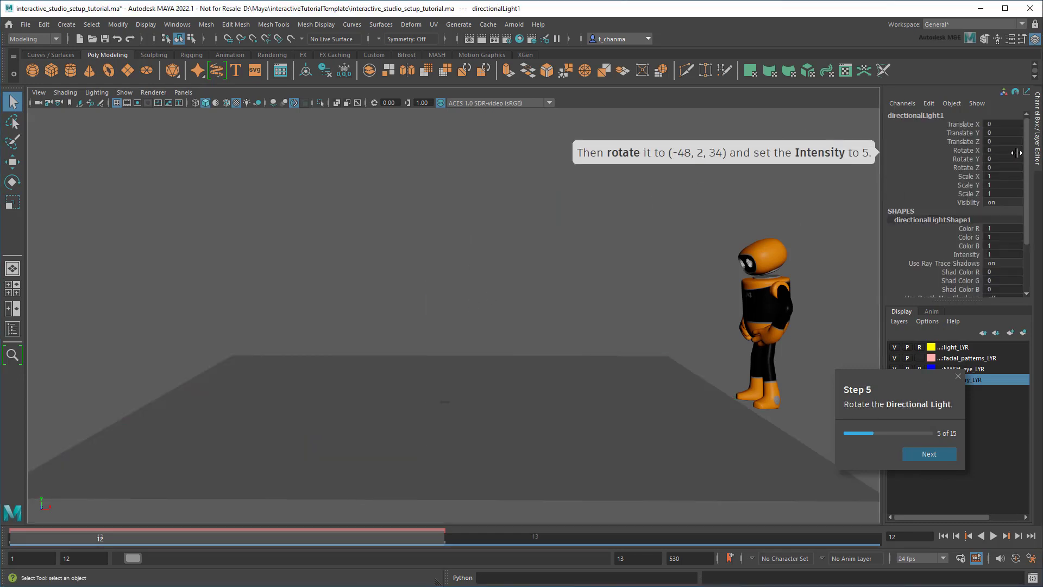
pyautogui.write('-48')
pyautogui.press('Tab')
pyautogui.write('2')
pyautogui.press('Tab')
pyautogui.write('34')
pyautogui.press('Return')
pyautogui.write('5')
pyautogui.press('Return')
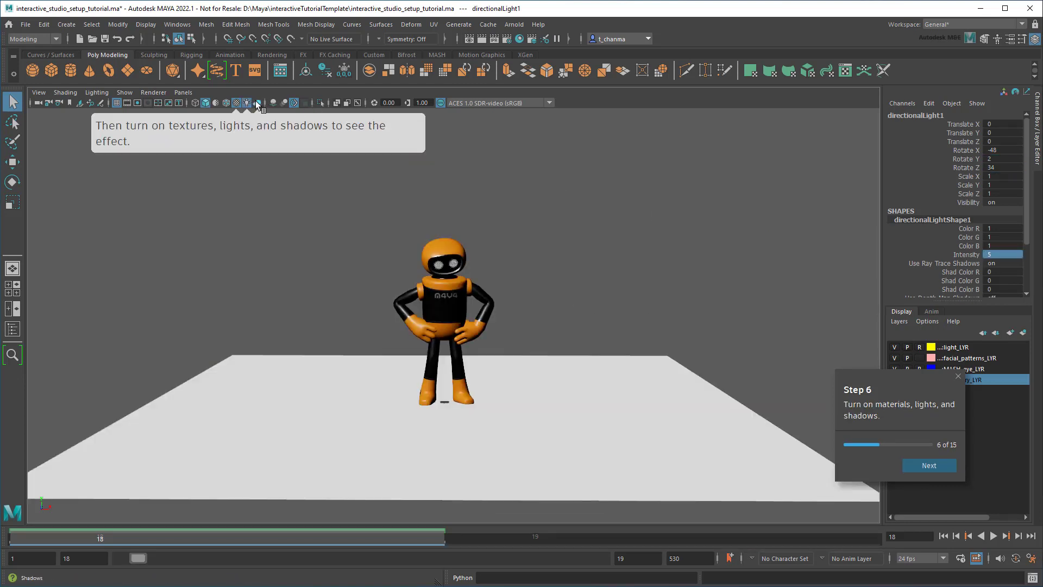
# Step: Give the plane a Lambert with a circular ramp on Transparency, shifting the white region left
pyautogui.click(569, 414)
pyautogui.hotkey('shift', 't')
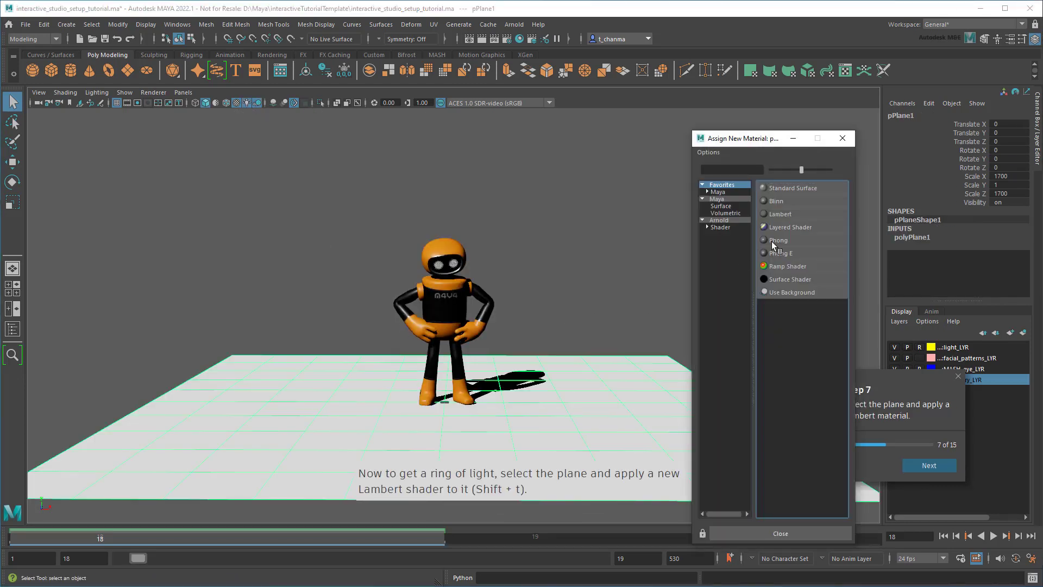
pyautogui.click(787, 220)
pyautogui.click(1014, 245)
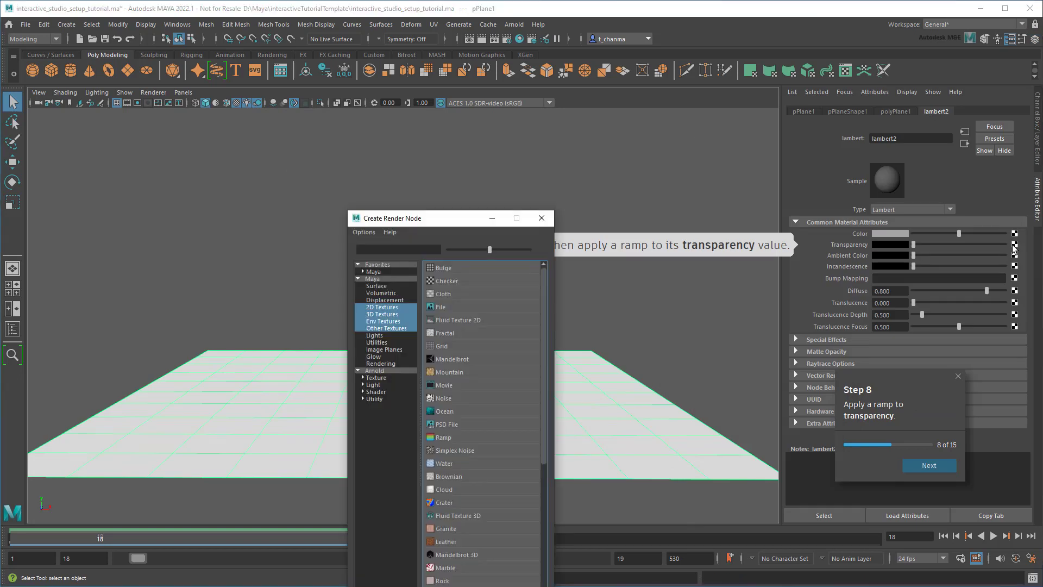
pyautogui.click(444, 437)
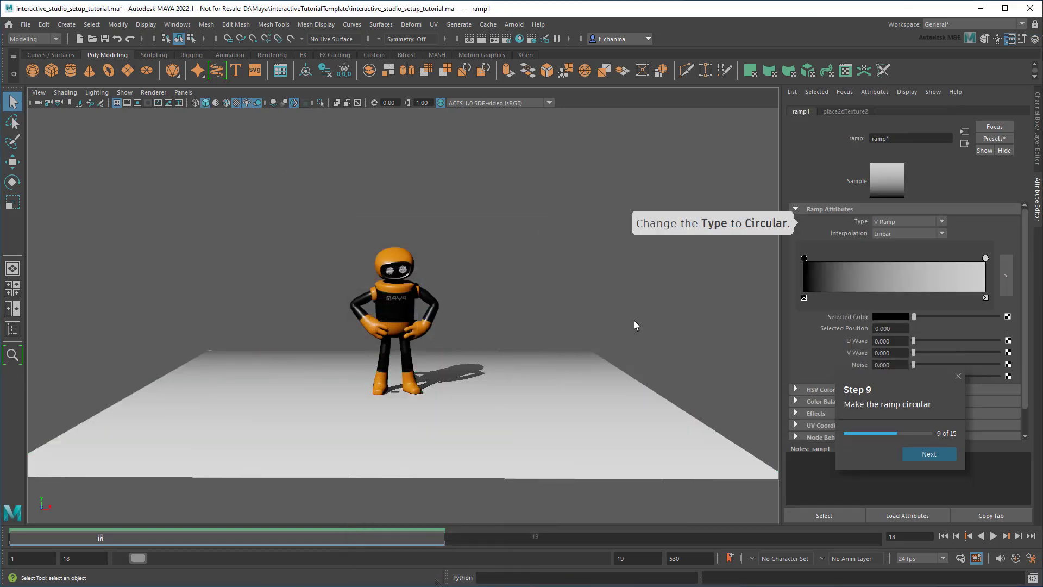
pyautogui.click(904, 220)
pyautogui.click(904, 278)
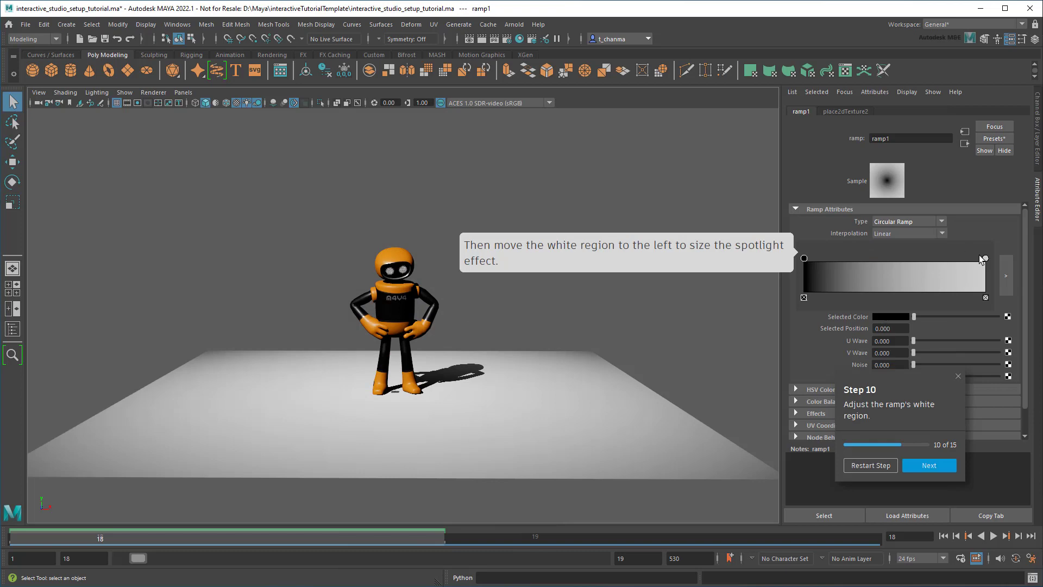
pyautogui.moveTo(985, 259); pyautogui.dragTo(900, 259)
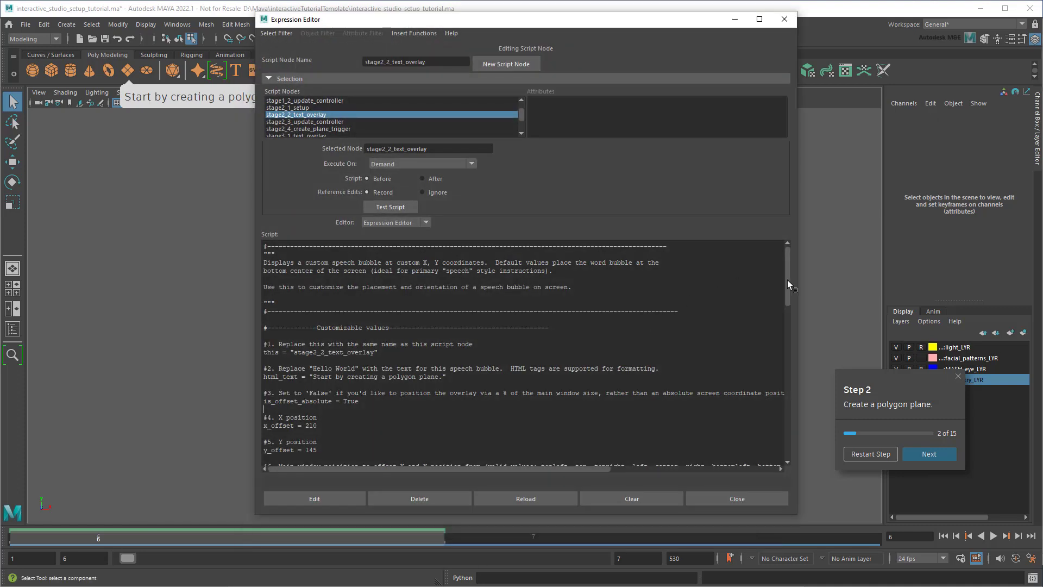
pyautogui.moveTo(788, 279); pyautogui.dragTo(789, 318)
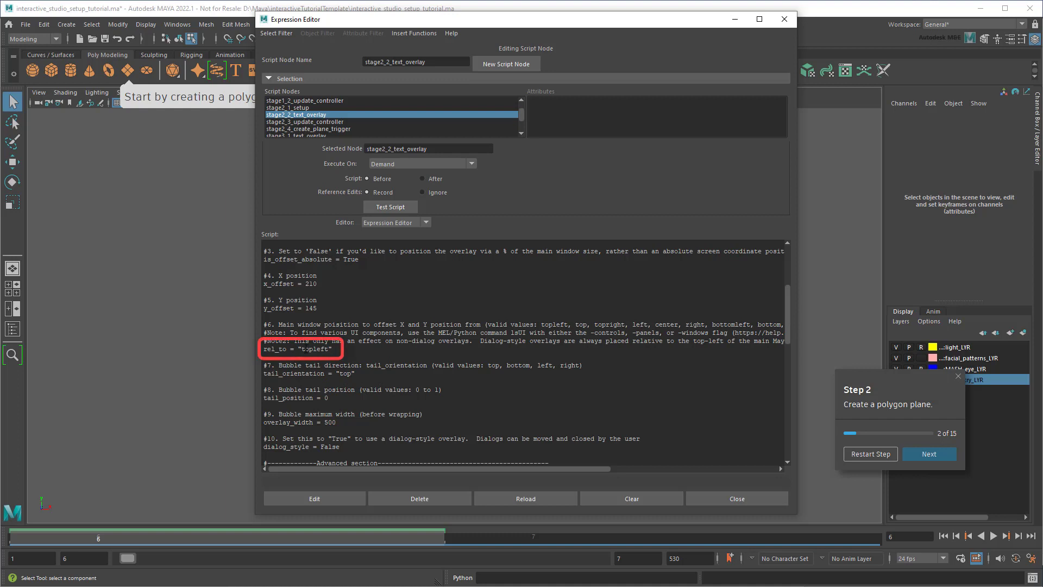
# Step: Highlight the 'topleft' rel_to value in the stage2_2_text_overlay script
pyautogui.moveTo(302, 349); pyautogui.dragTo(332, 348)
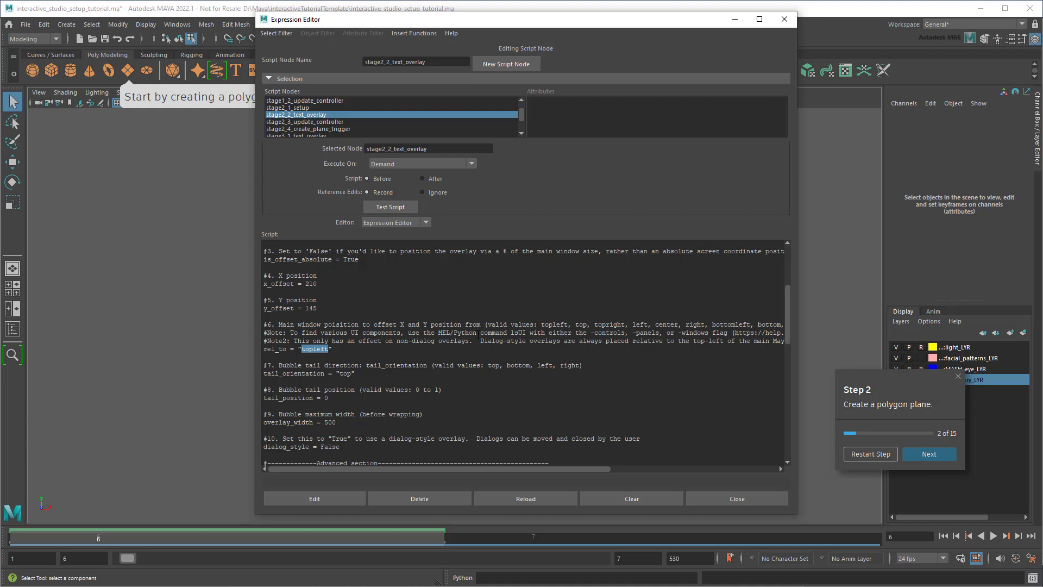
# Step: Run cmds.lsUI(controls=True) and select its full control-name output in the Script Editor
pyautogui.click(733, 20)
pyautogui.click(571, 570)
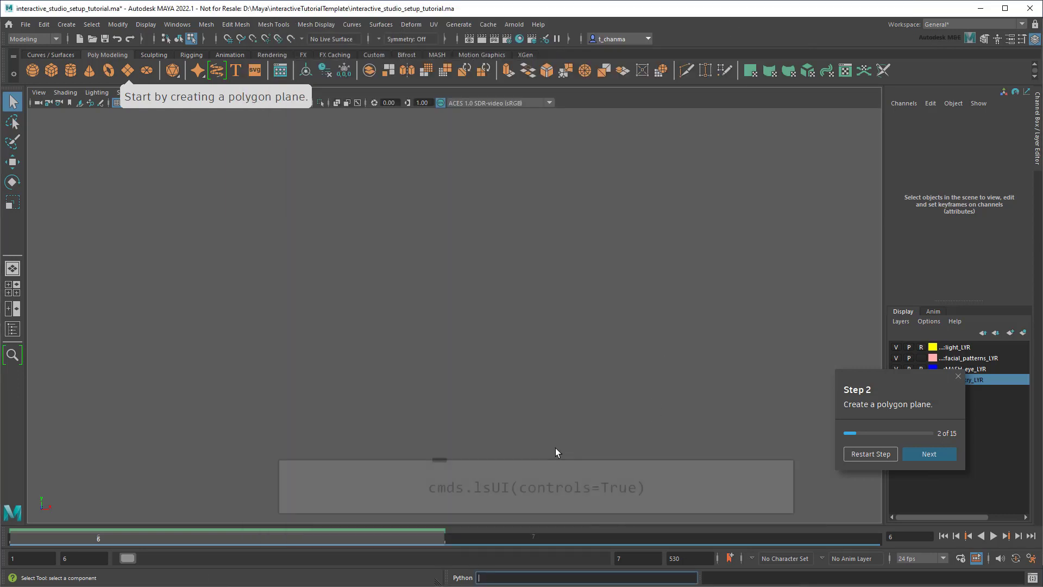
pyautogui.write('cmds.lsUI')
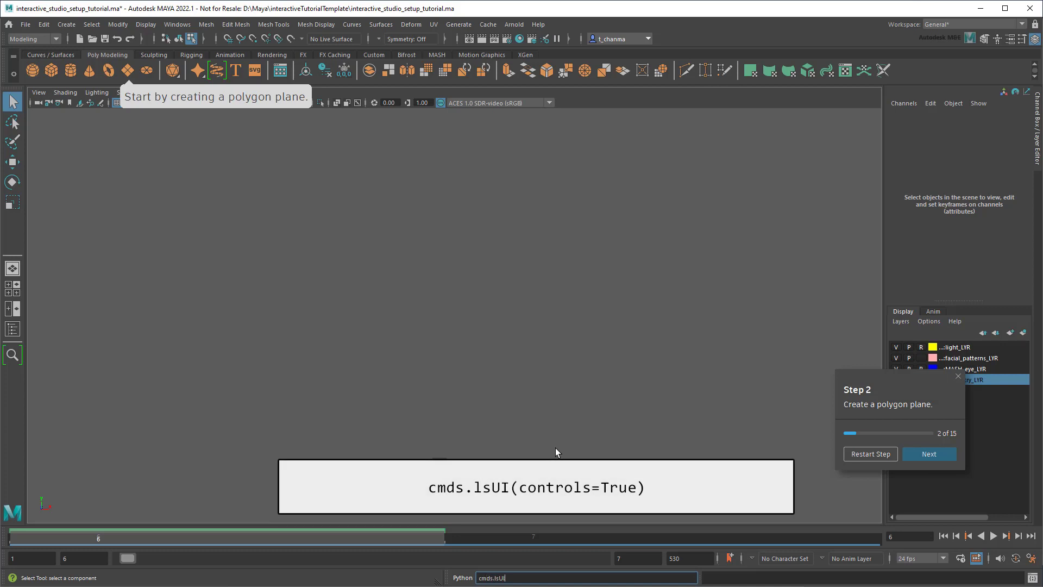
pyautogui.write('(controls=True)')
pyautogui.press('Return')
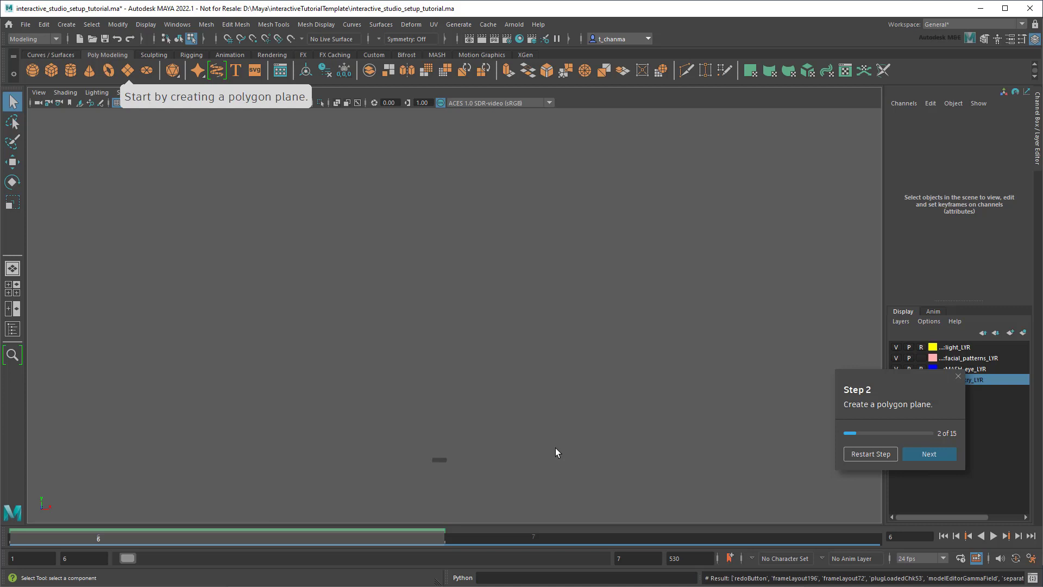
pyautogui.click(1031, 578)
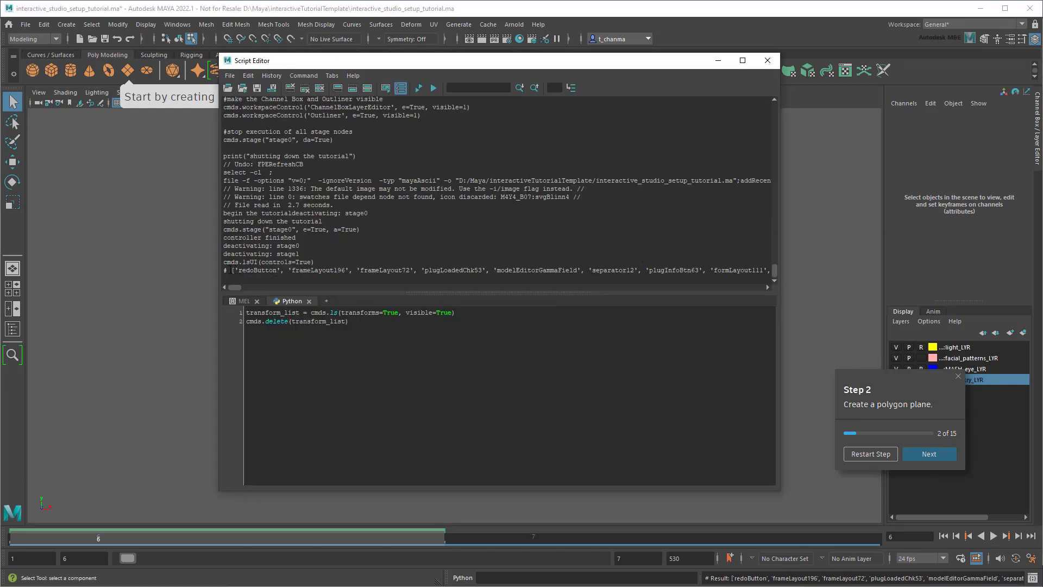
pyautogui.moveTo(227, 270); pyautogui.dragTo(818, 273)
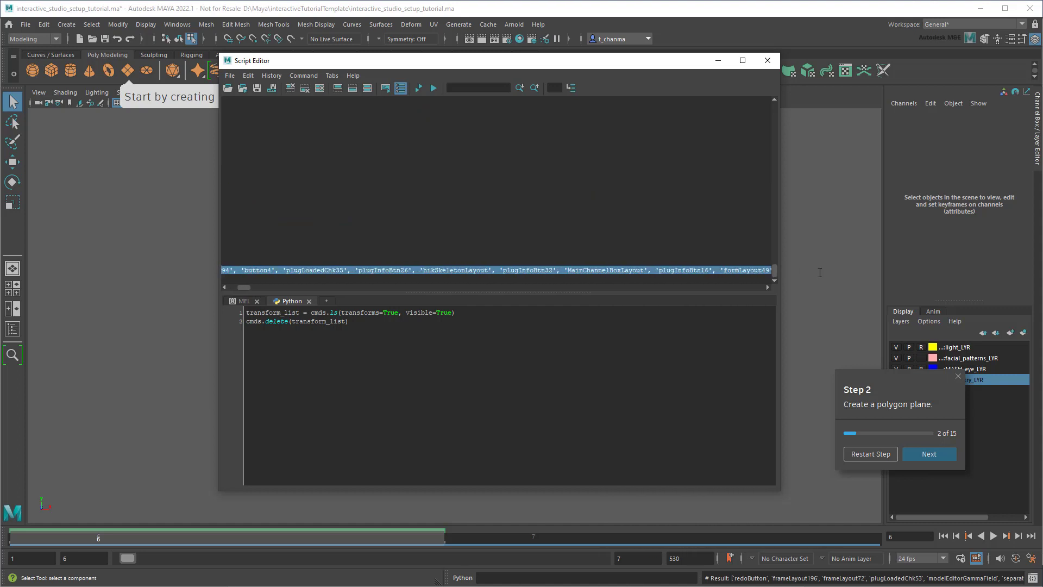
pyautogui.moveTo(817, 272); pyautogui.dragTo(738, 284)
# Step: Paste the control-name list into Atom and search it for move and rotateTool
pyautogui.hotkey('ctrl', 'c')
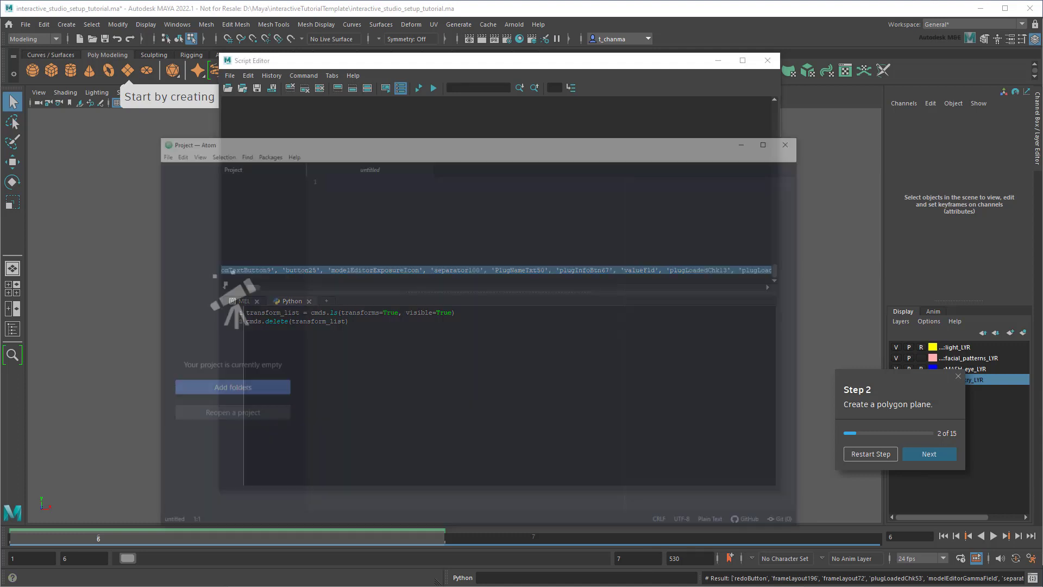
pyautogui.hotkey('ctrl', 'v')
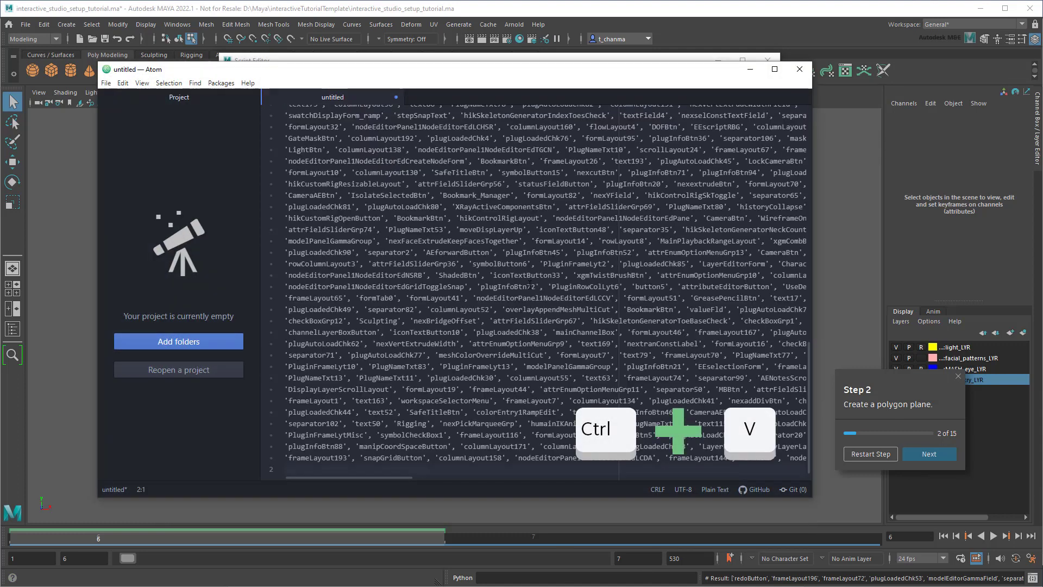
pyautogui.hotkey('ctrl', 'f')
pyautogui.write('move')
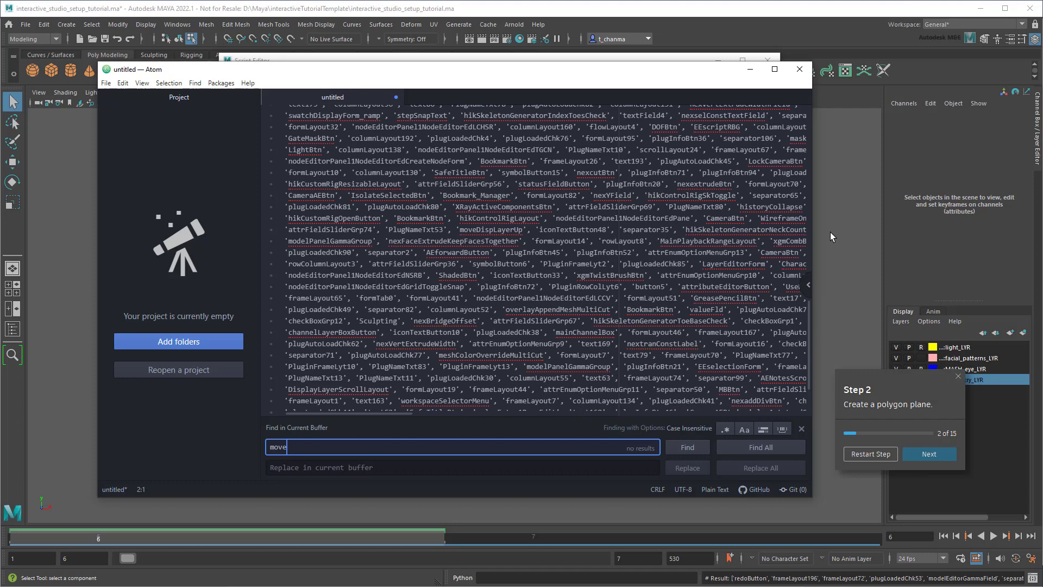
pyautogui.press('Return')
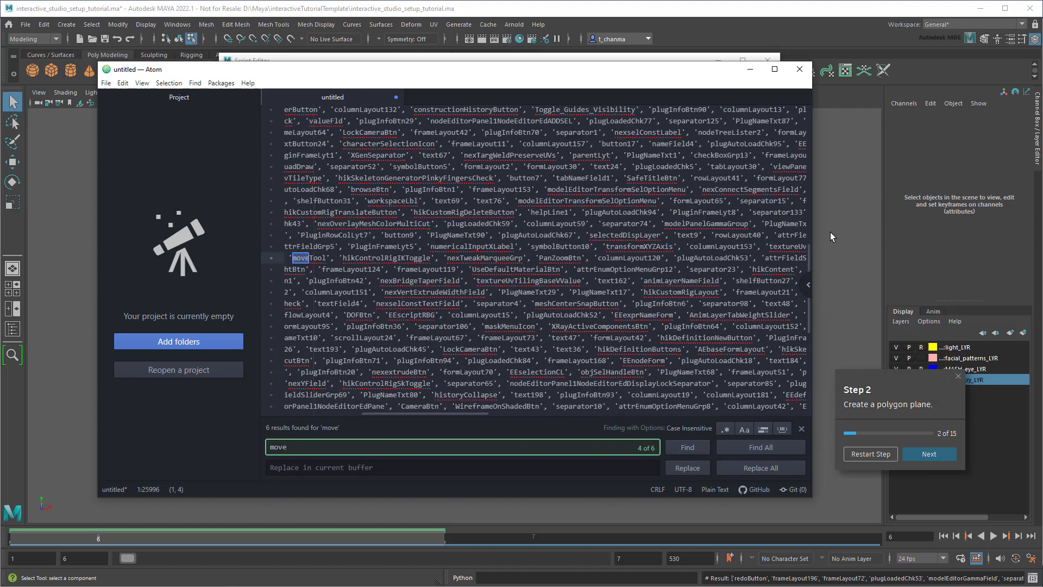
pyautogui.press('BackSpace')
pyautogui.press('BackSpace')
pyautogui.press('BackSpace')
pyautogui.press('BackSpace')
pyautogui.write('rotat')
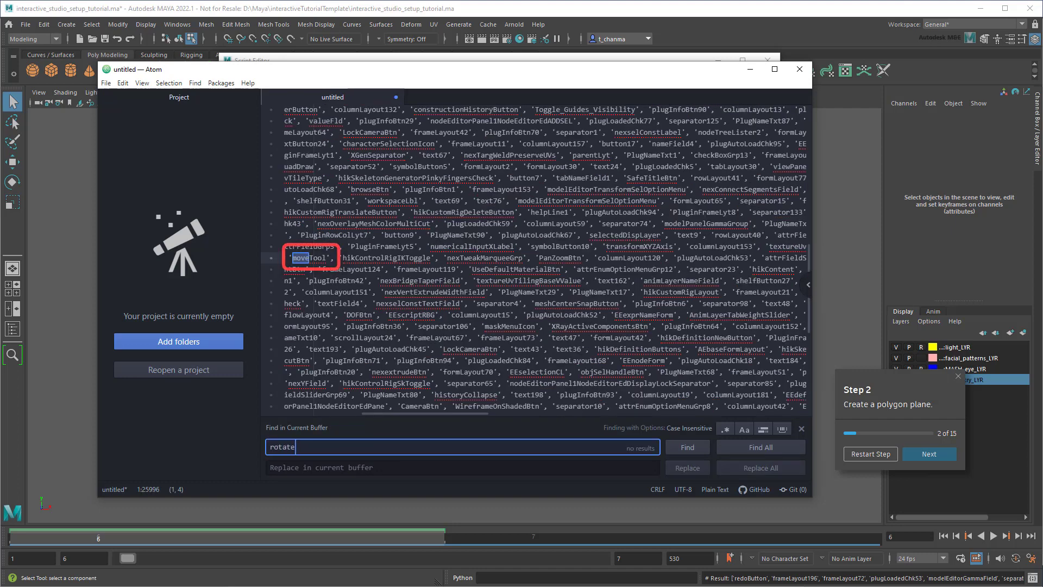
pyautogui.write('eTool')
pyautogui.press('Return')
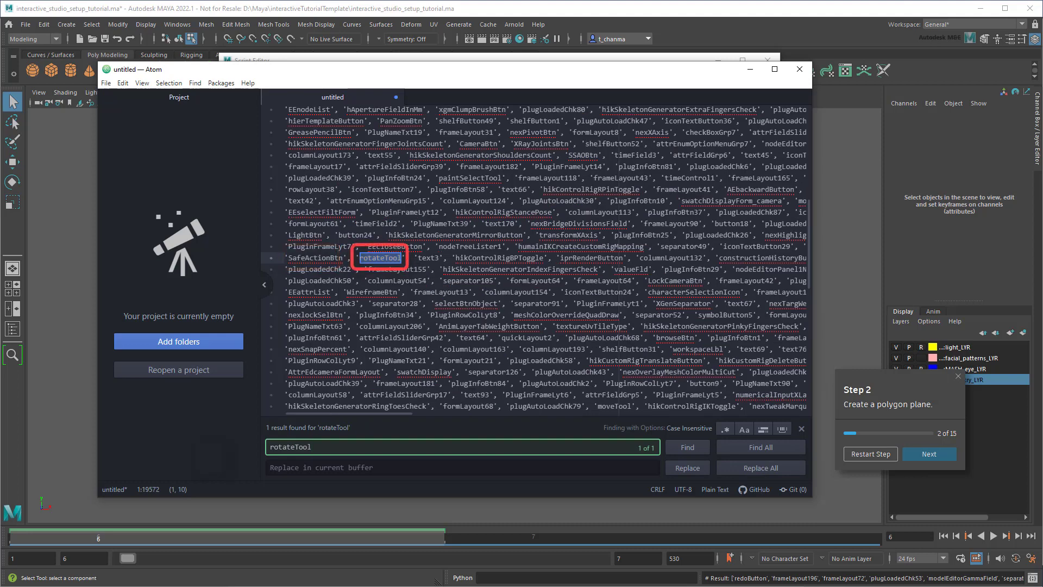
# Step: Search the list for shelf, then minimize Atom and close the Script Editor
pyautogui.press('BackSpace')
pyautogui.press('BackSpace')
pyautogui.press('BackSpace')
pyautogui.press('BackSpace')
pyautogui.press('BackSpace')
pyautogui.press('BackSpace')
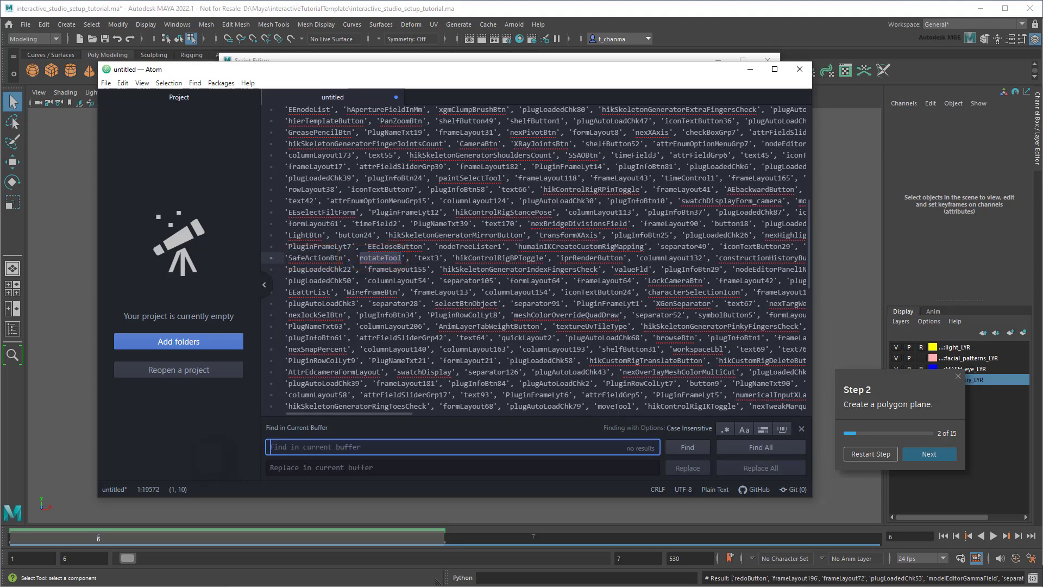
pyautogui.write('shelf')
pyautogui.press('Return')
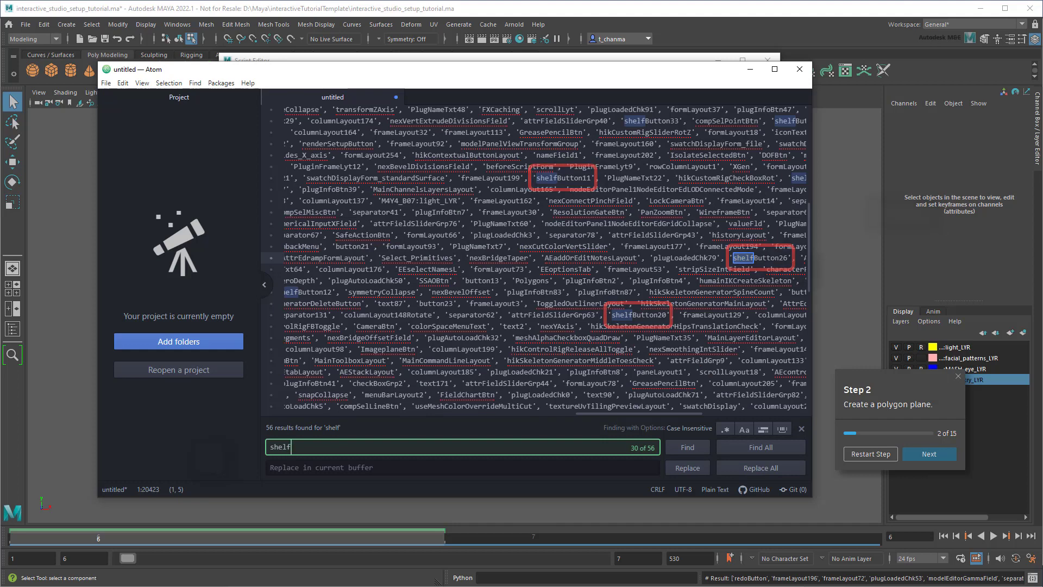
pyautogui.click(799, 68)
pyautogui.click(757, 60)
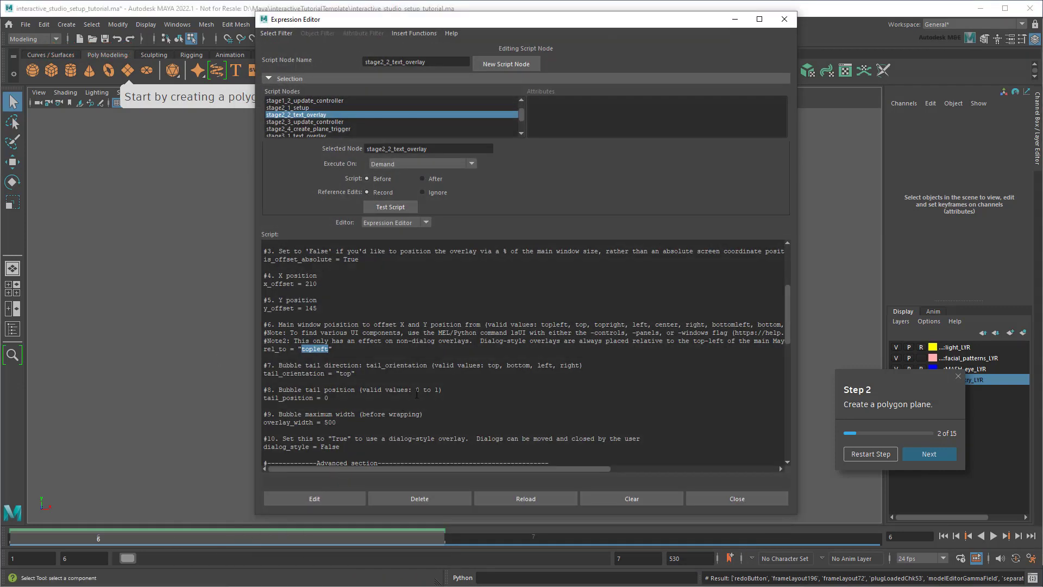
pyautogui.write('shelfButton')
pyautogui.write('6')
# Step: Anchor the overlay to shelfButton6 with x offset -5, apply, and preview the step
pyautogui.hotkey('ctrl', 'shift', 'Left')
pyautogui.write('0')
pyautogui.press('Down')
pyautogui.press('Down')
pyautogui.press('Down')
pyautogui.press('End')
pyautogui.hotkey('ctrl', 'shift', 'Left')
pyautogui.write('0')
pyautogui.click(323, 497)
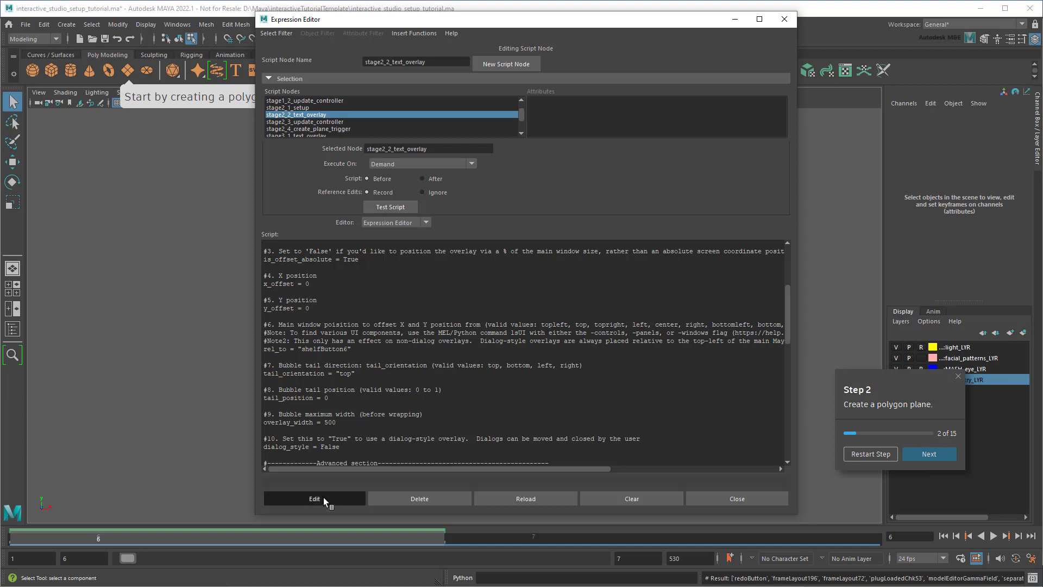
pyautogui.click(733, 23)
pyautogui.click(879, 455)
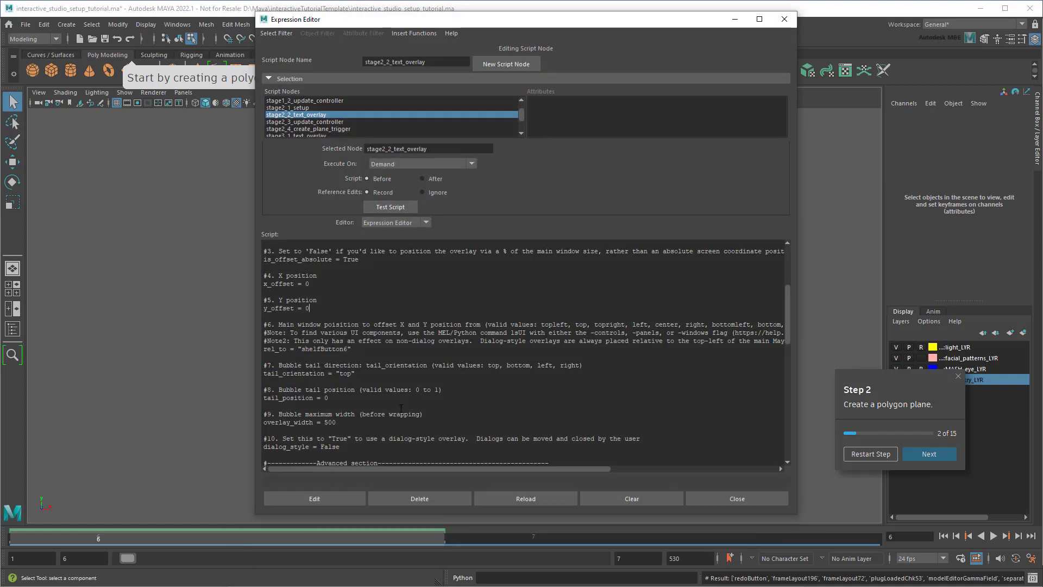
# Step: Change the y offset to 35, apply, and restart the step to check
pyautogui.press('BackSpace')
pyautogui.write('35')
pyautogui.click(315, 499)
pyautogui.click(758, 19)
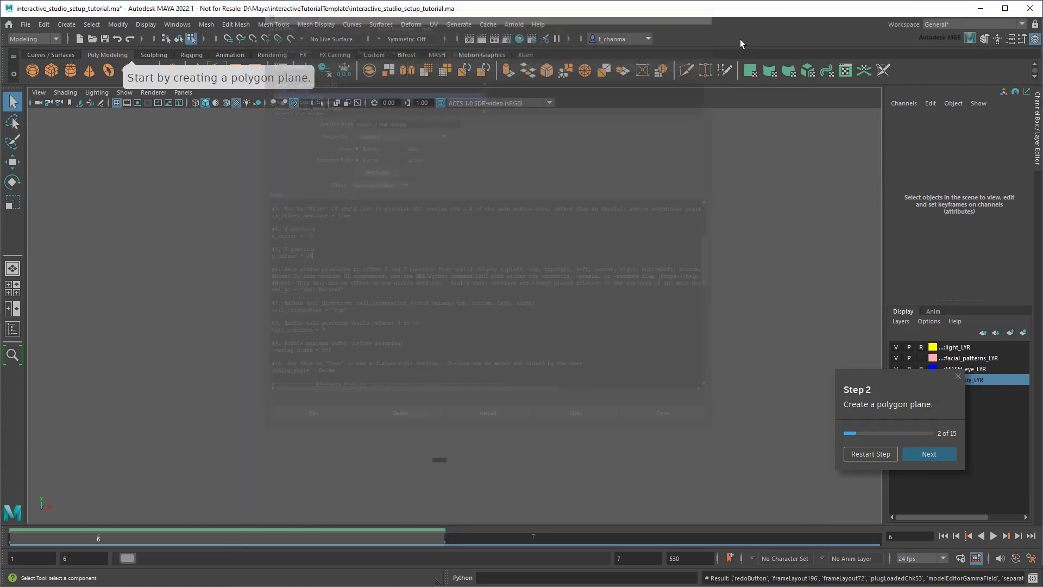
pyautogui.click(871, 453)
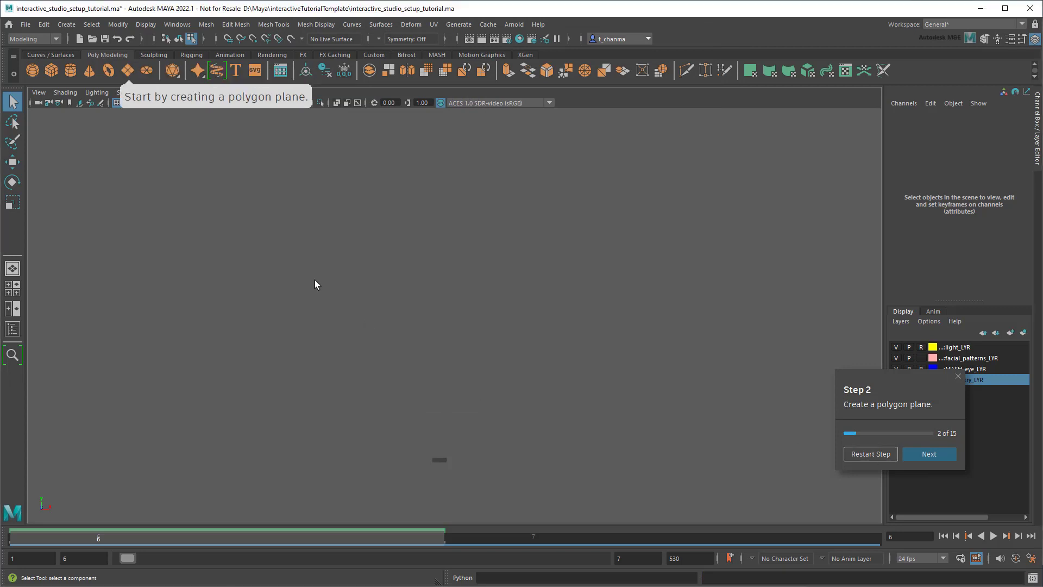
# Step: Float, move and redock the Poly Modeling shelf, restarting Step 2 to confirm the bubble follows
pyautogui.moveTo(8, 53)
pyautogui.mouseDown()
pyautogui.moveTo(110, 159)
pyautogui.moveTo(73, 176)
pyautogui.mouseUp()
pyautogui.click(881, 455)
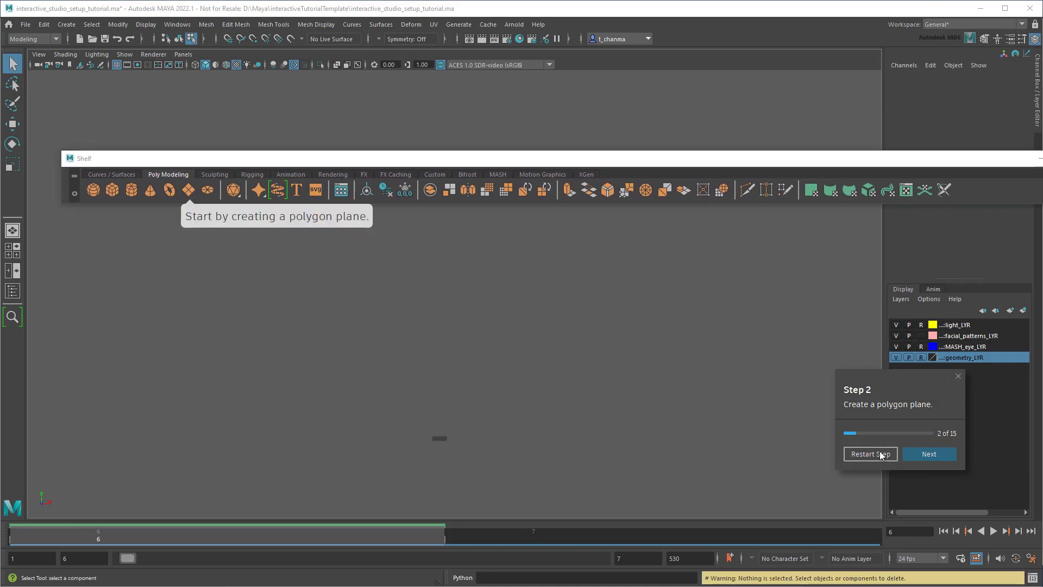
pyautogui.moveTo(363, 158); pyautogui.dragTo(372, 315)
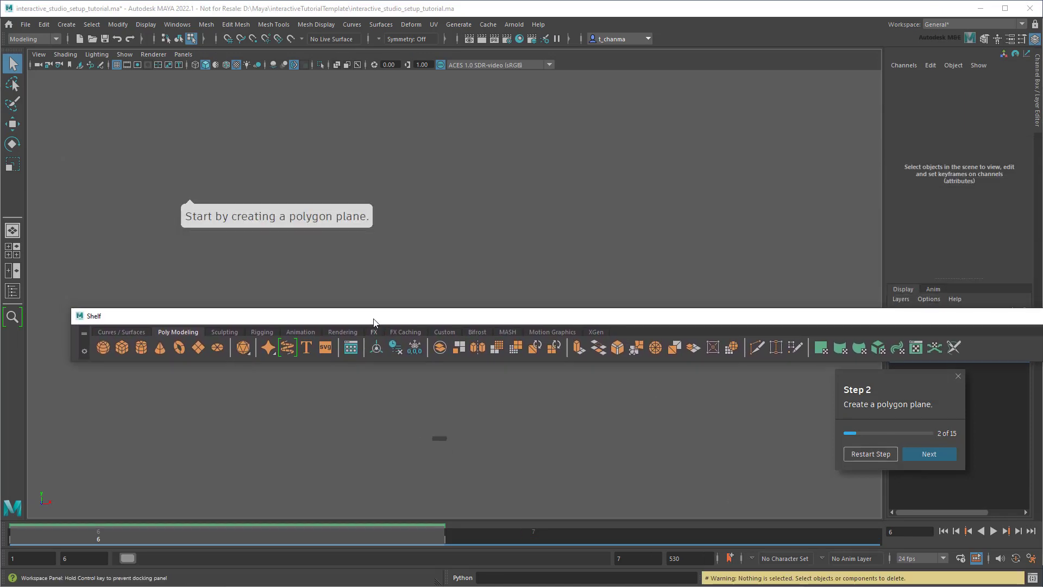
pyautogui.click(873, 456)
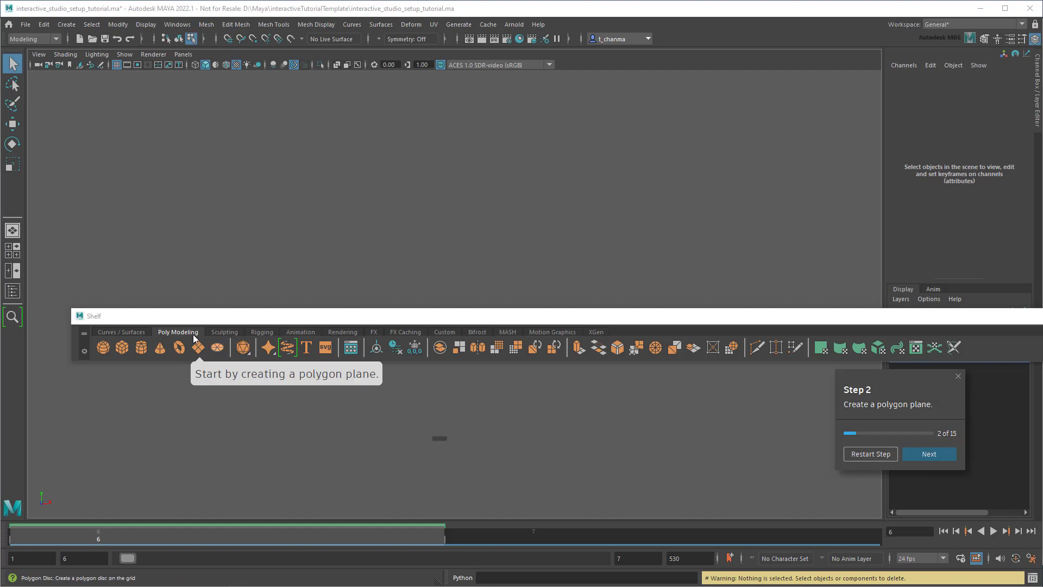
pyautogui.moveTo(141, 316); pyautogui.dragTo(159, 45)
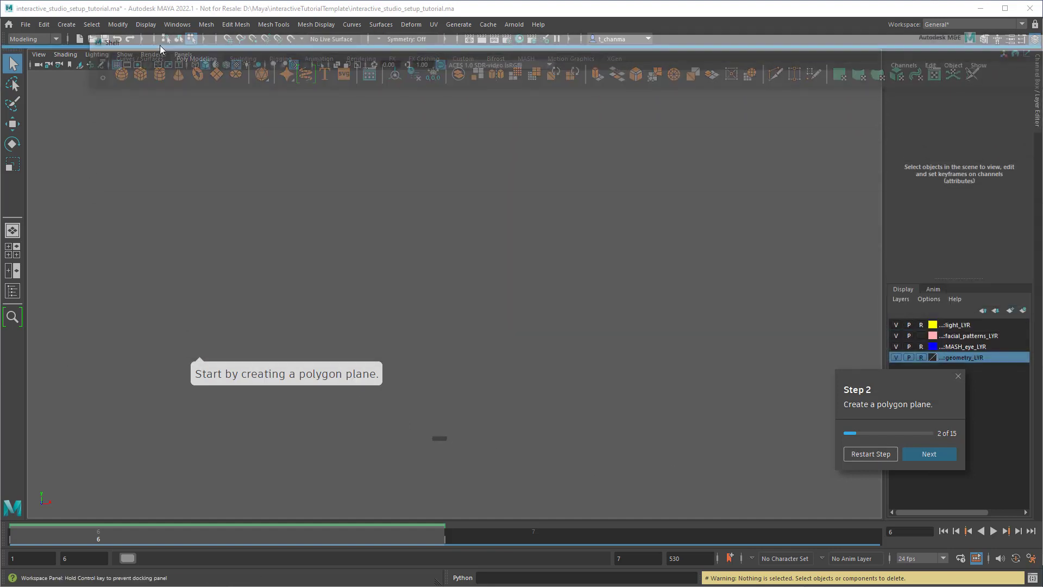
pyautogui.click(870, 454)
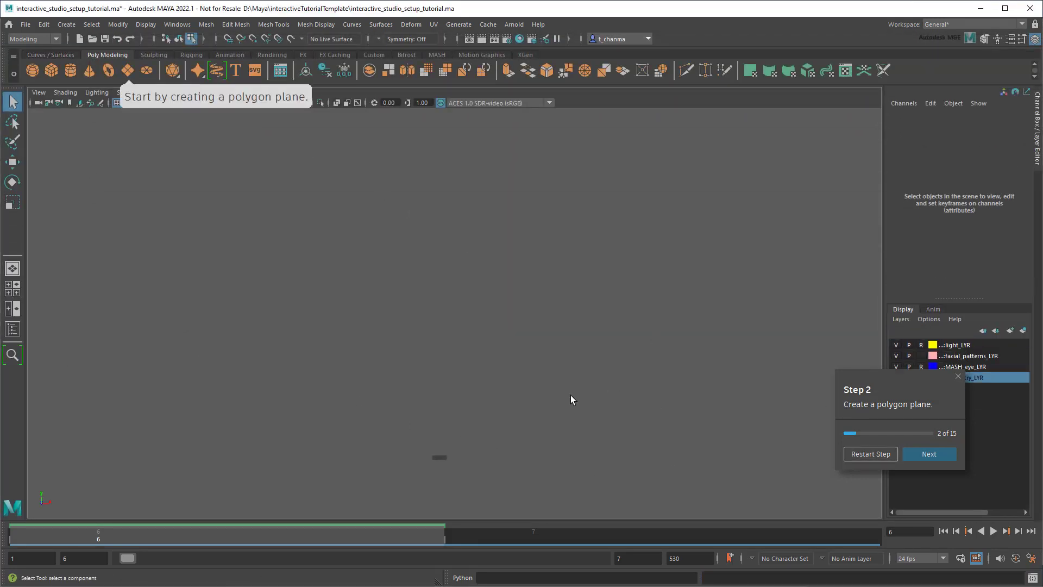
pyautogui.hotkey('alt', 'Tab')
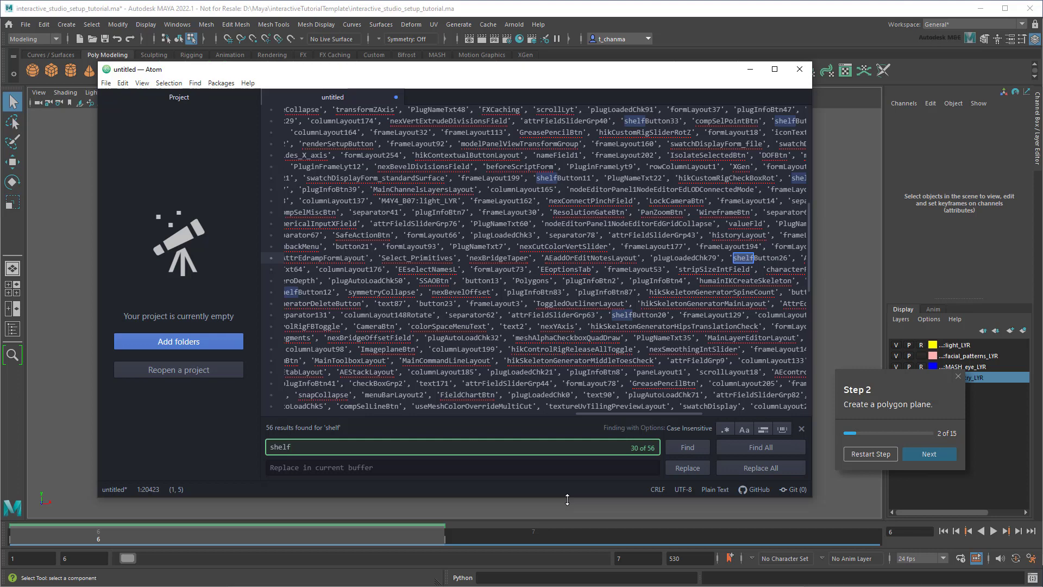
# Step: Close the untitled Atom document of control names and discard it without saving
pyautogui.click(800, 70)
pyautogui.click(494, 335)
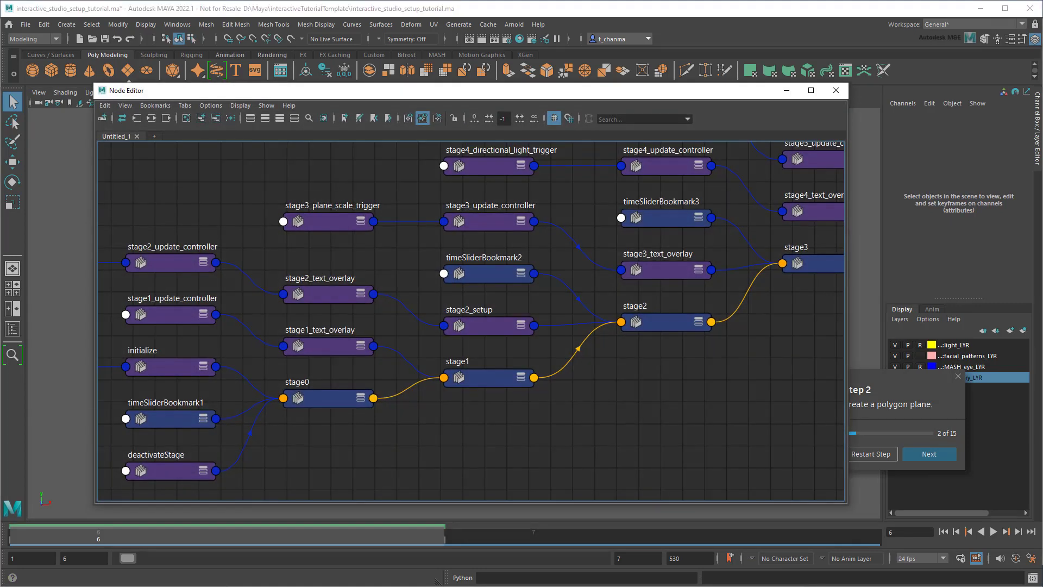
pyautogui.click(483, 328)
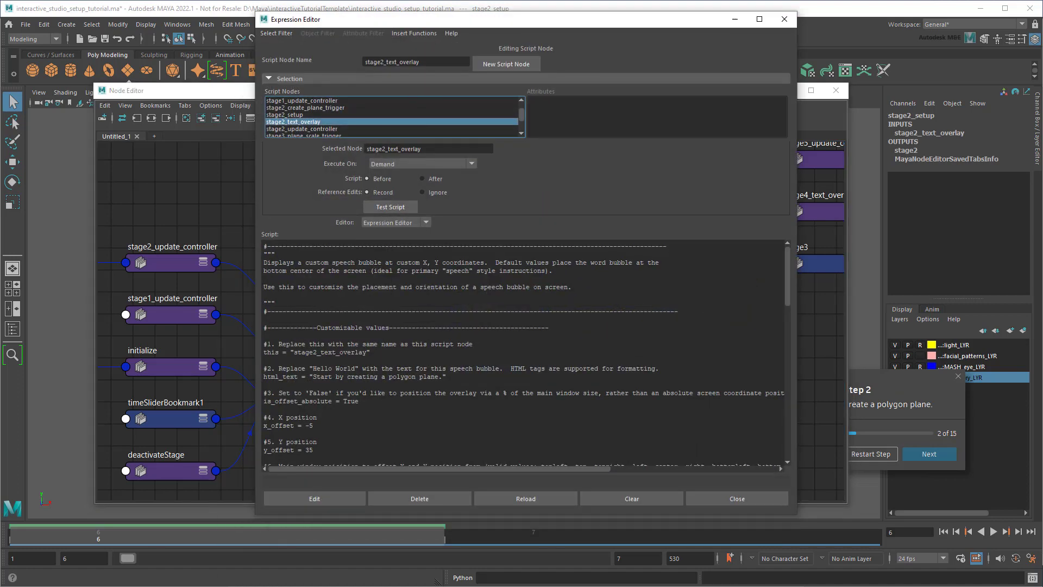
pyautogui.click(300, 115)
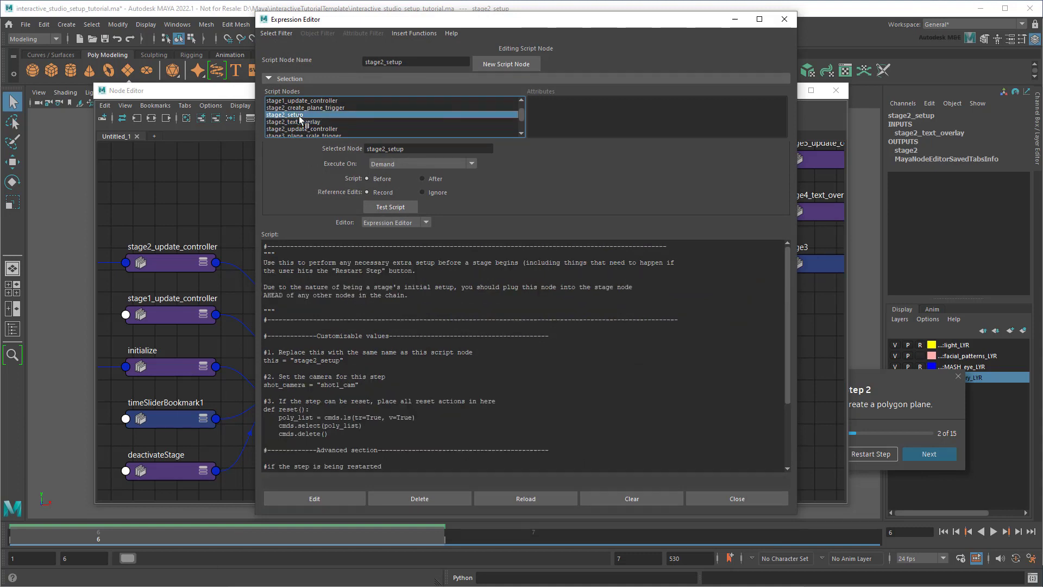
pyautogui.scroll(-4, 714, 316)
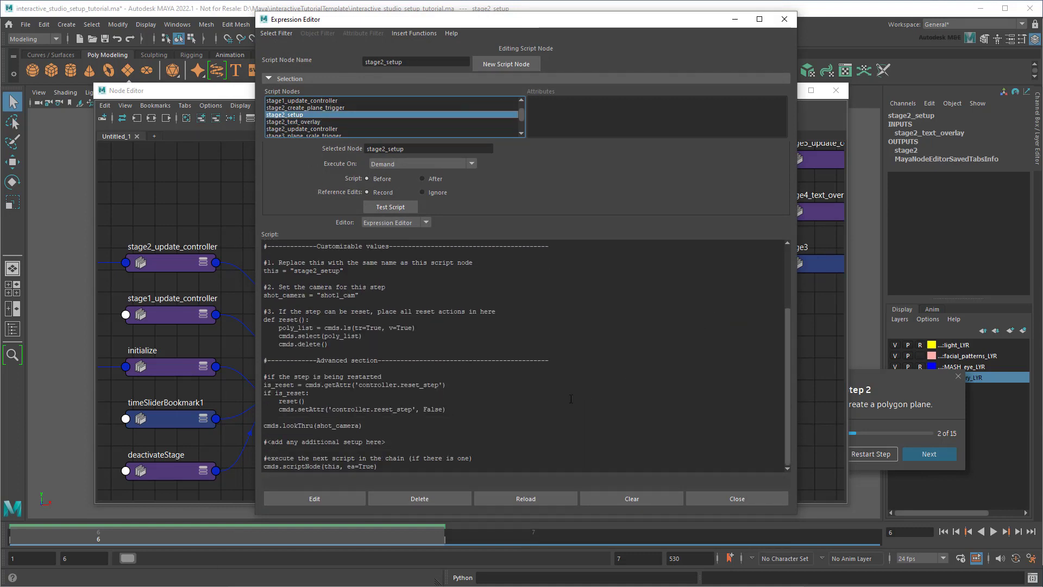
pyautogui.moveTo(401, 442); pyautogui.dragTo(263, 441)
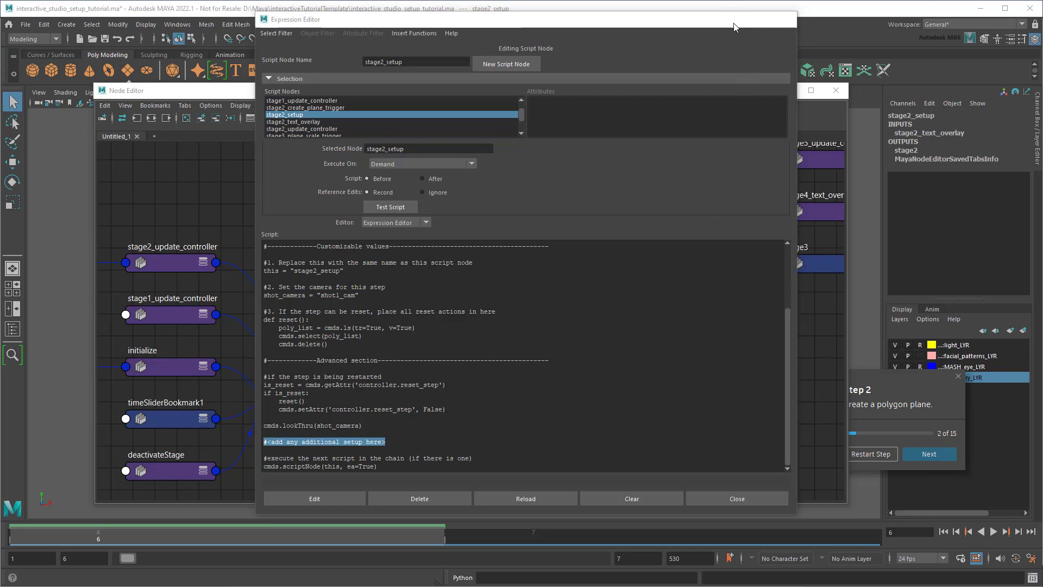
pyautogui.click(784, 19)
pyautogui.click(783, 92)
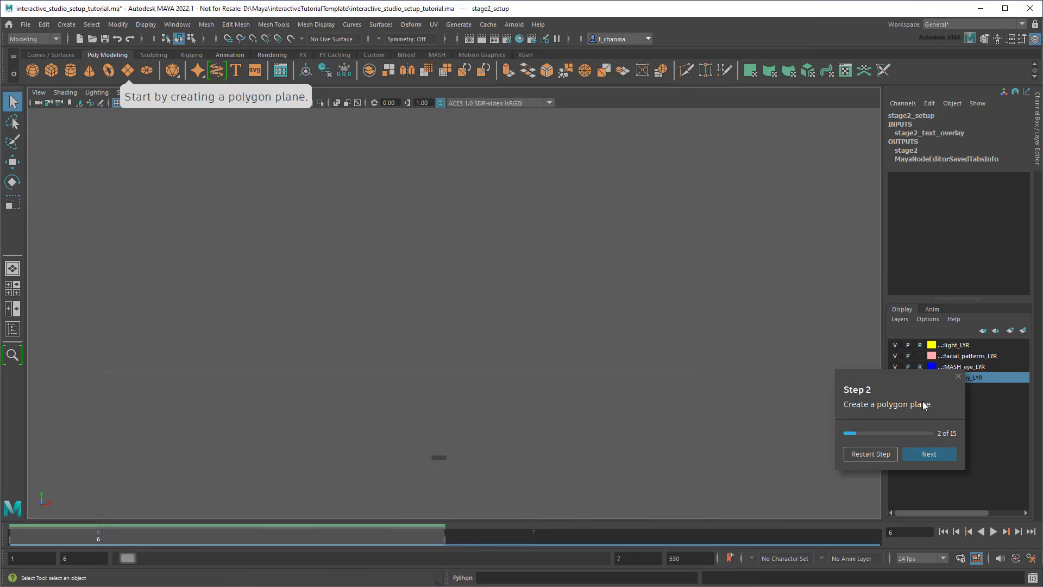
# Step: Turn on Echo All Commands, then log move, rotate, panel-toggle and Content Browser commands
pyautogui.click(1032, 577)
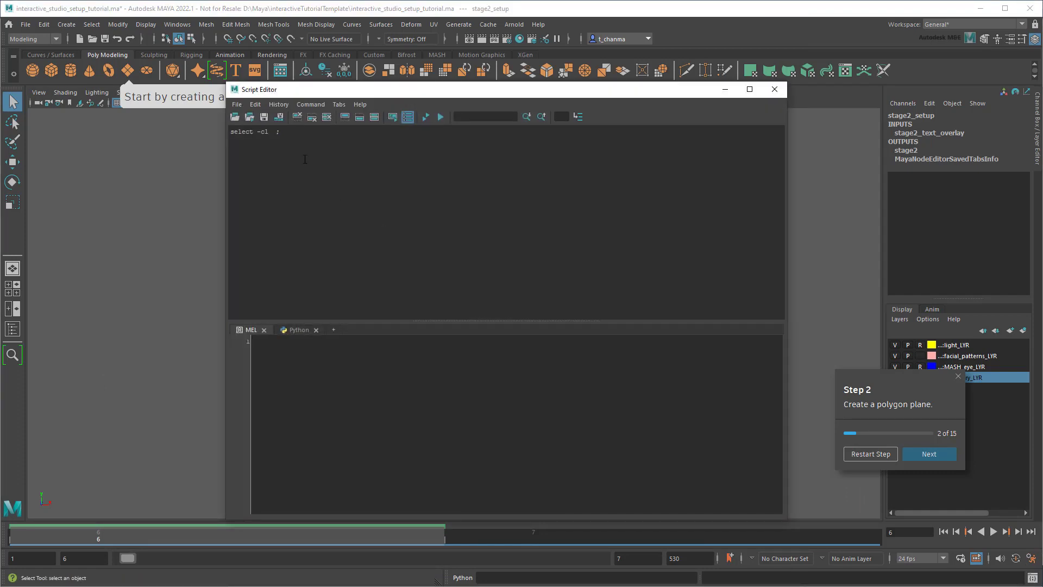
pyautogui.click(278, 105)
pyautogui.click(375, 135)
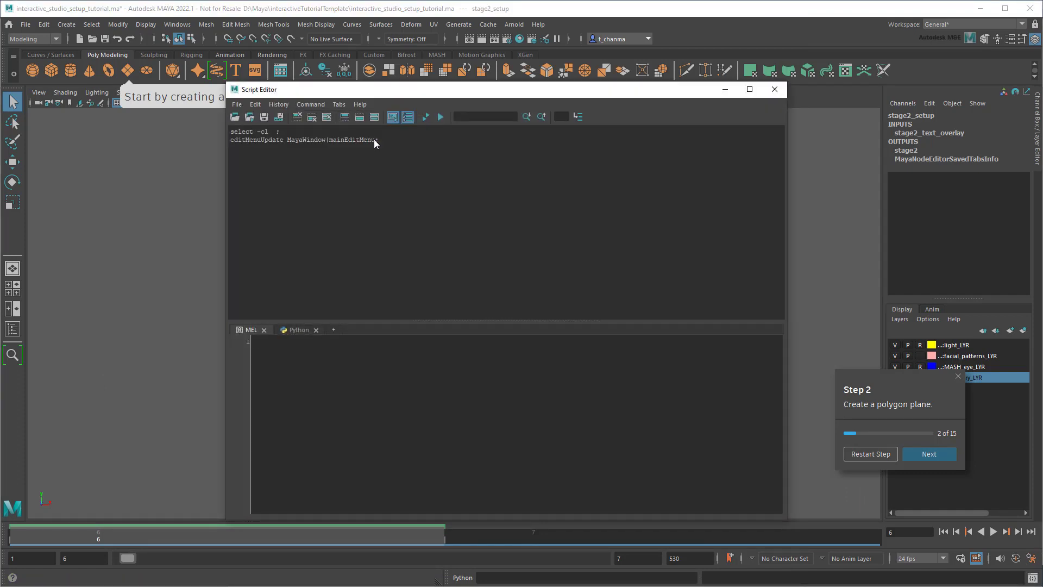
pyautogui.click(12, 162)
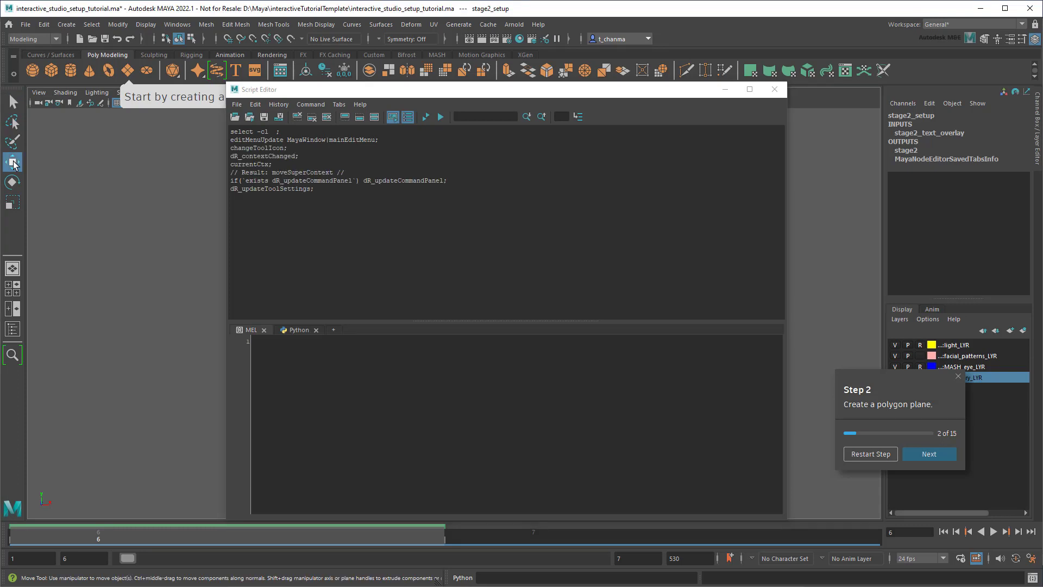
pyautogui.click(14, 184)
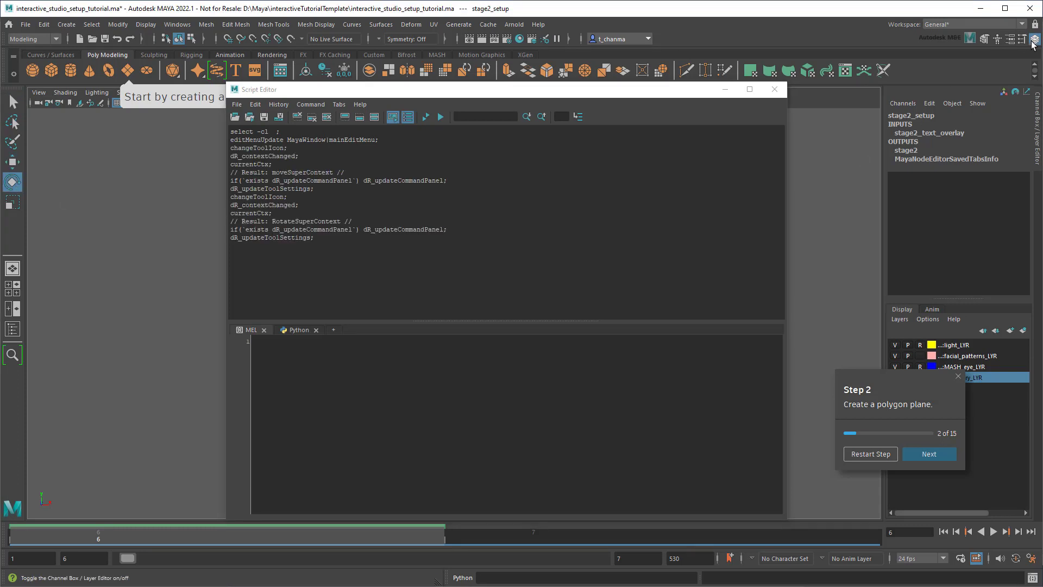
pyautogui.click(1016, 40)
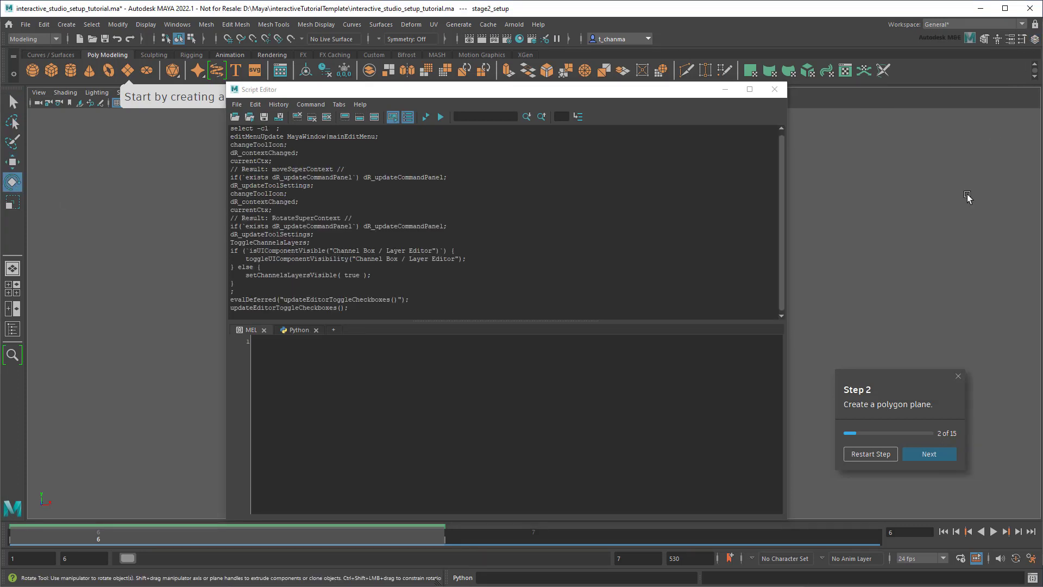
pyautogui.click(279, 72)
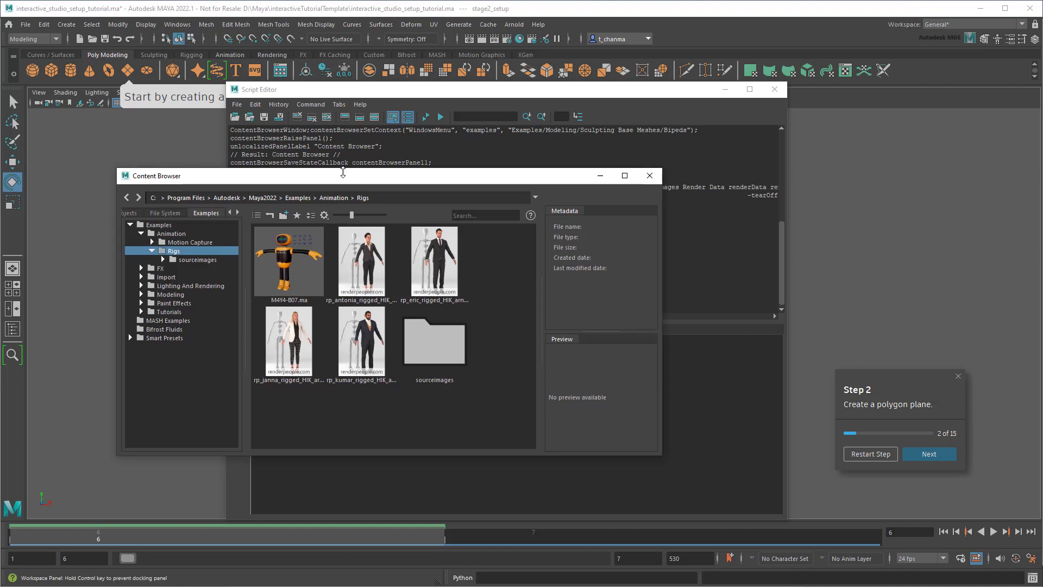
# Step: Paste the logged OpenContentBrowser line into the MEL tab and run it after closing the browser
pyautogui.moveTo(564, 178); pyautogui.dragTo(926, 102)
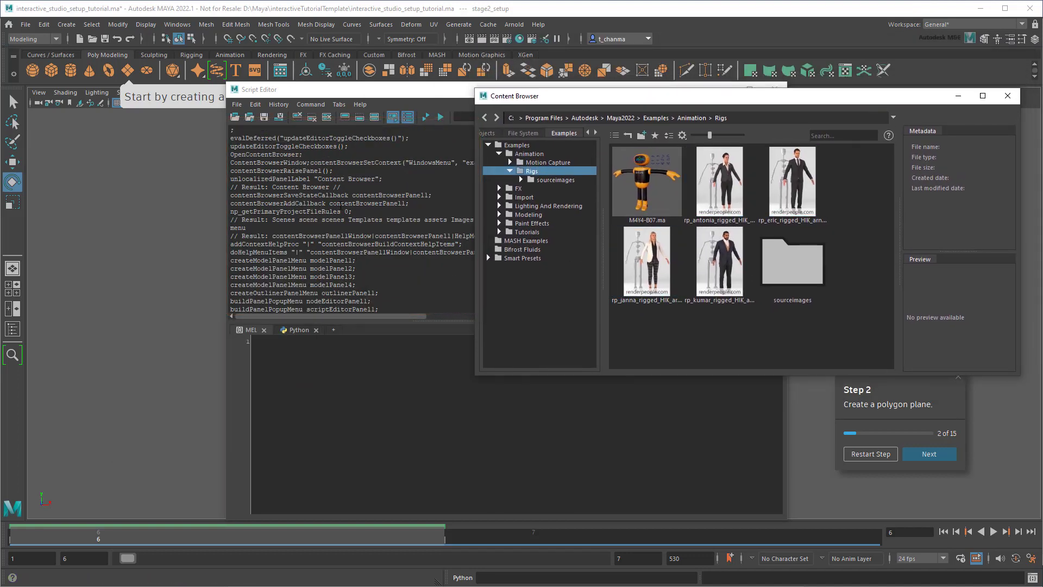
pyautogui.tripleClick(326, 153)
pyautogui.hotkey('ctrl', 'c')
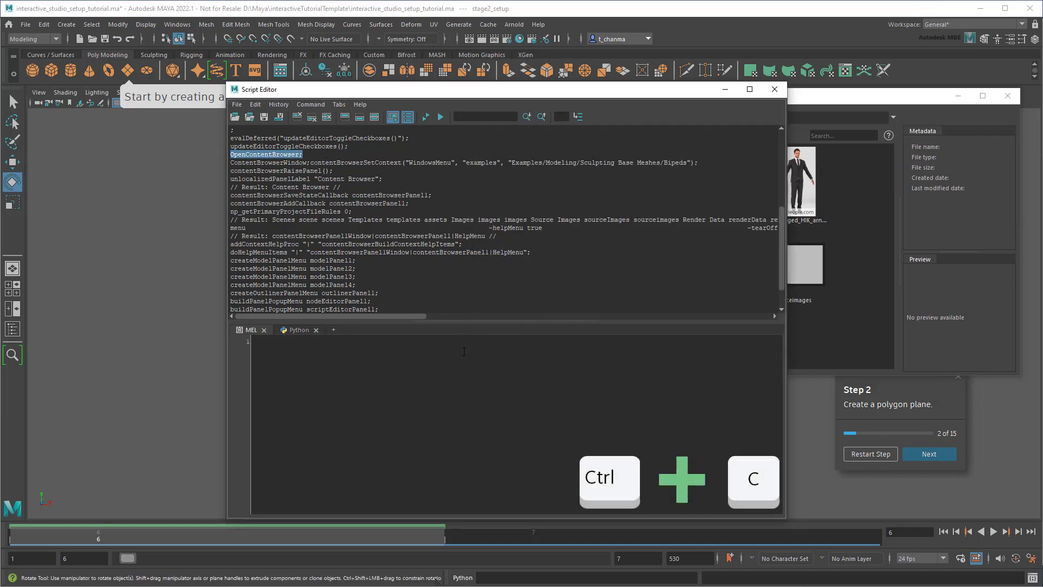
pyautogui.hotkey('ctrl', 'v')
pyautogui.hotkey('ctrl', 'v')
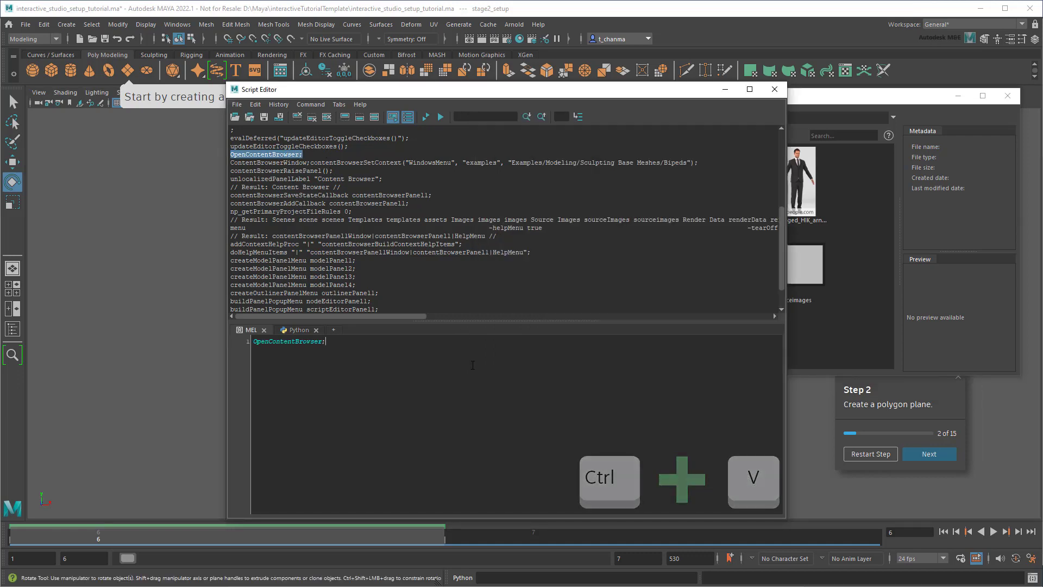
pyautogui.click(989, 113)
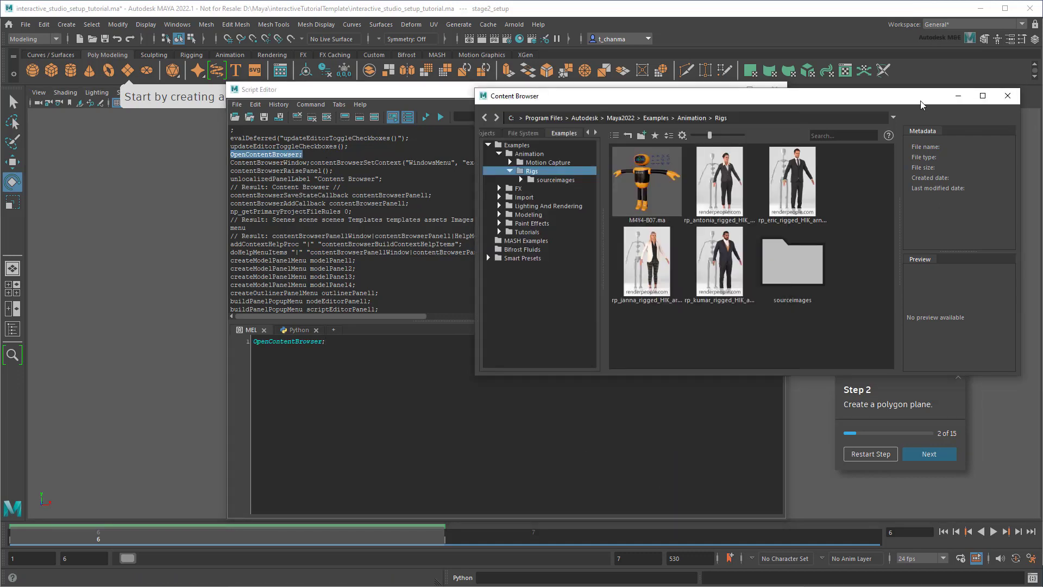
pyautogui.click(1008, 96)
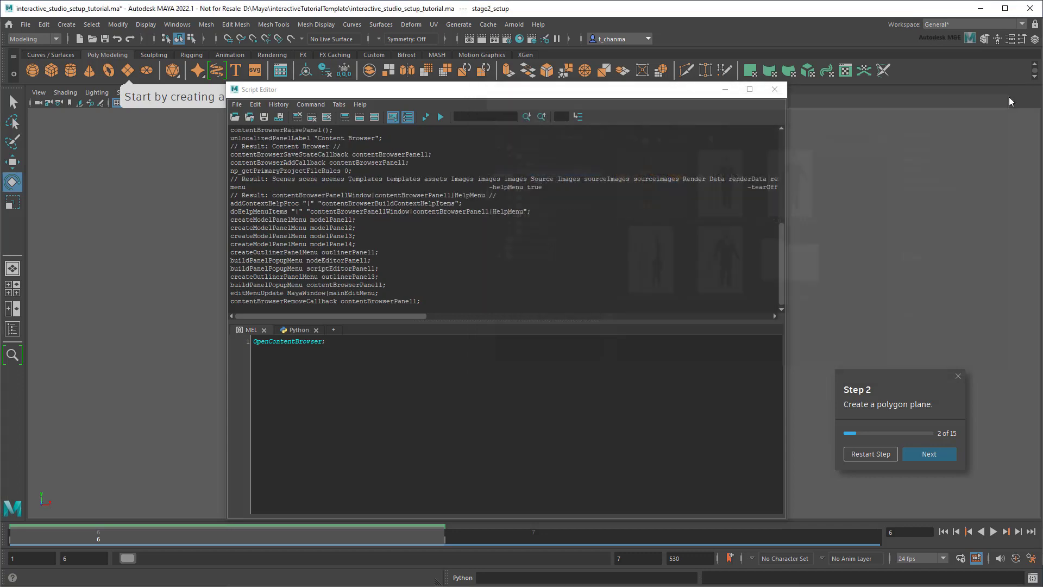
pyautogui.click(425, 118)
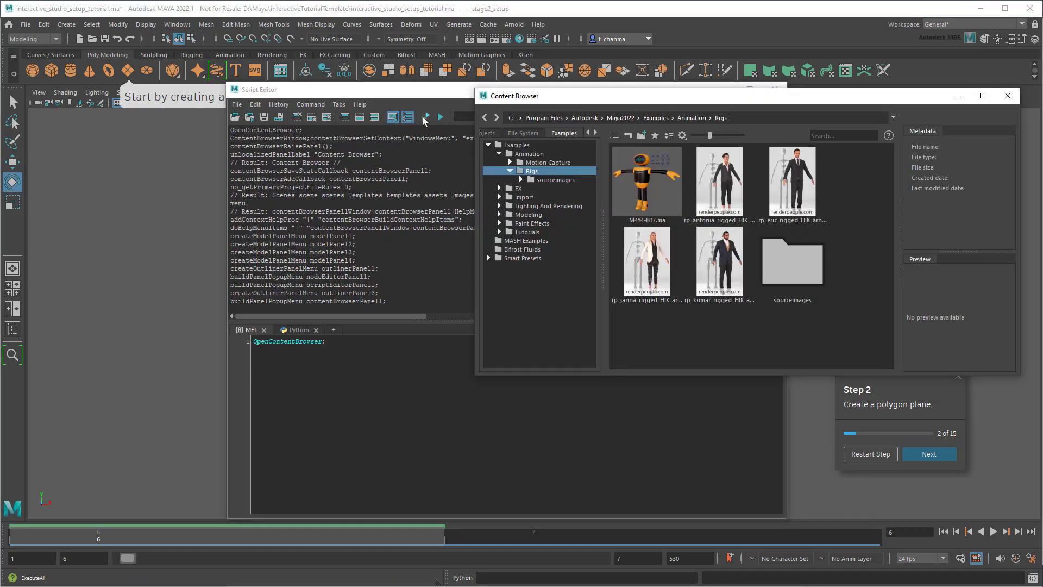
# Step: Replace the stage2_setup placeholder with cmds.OpenContentBrowser(), apply the edit and close the editor
pyautogui.hotkey('ctrl', 'c')
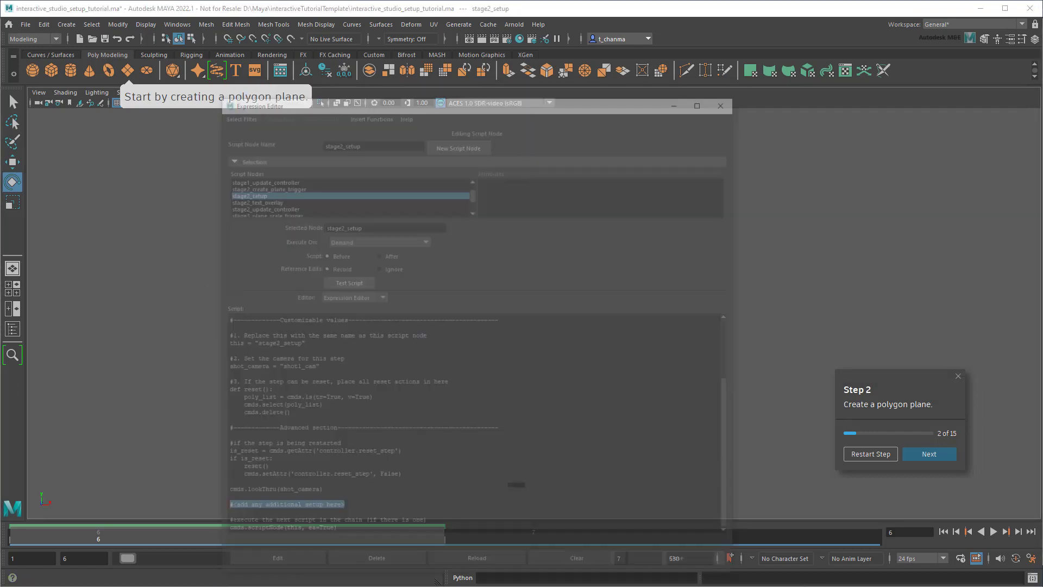
pyautogui.hotkey('ctrl', 'v')
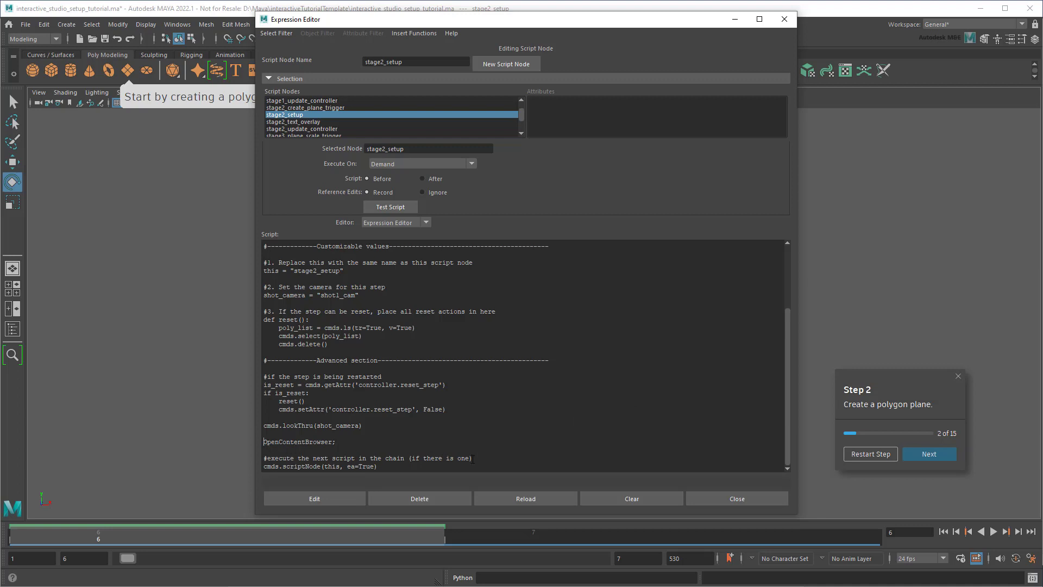
pyautogui.write('cmds.')
pyautogui.write('()')
pyautogui.click(310, 493)
pyautogui.click(784, 19)
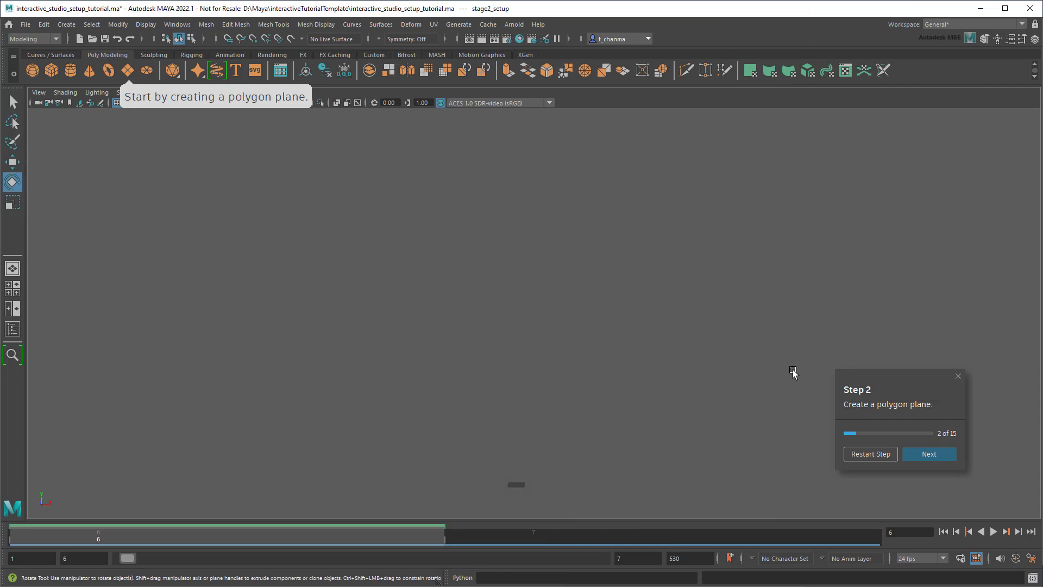
# Step: Verify Next opens the Content Browser, then archive the scene as interactive_studio_setup_tutorial.ma.zip
pyautogui.click(871, 455)
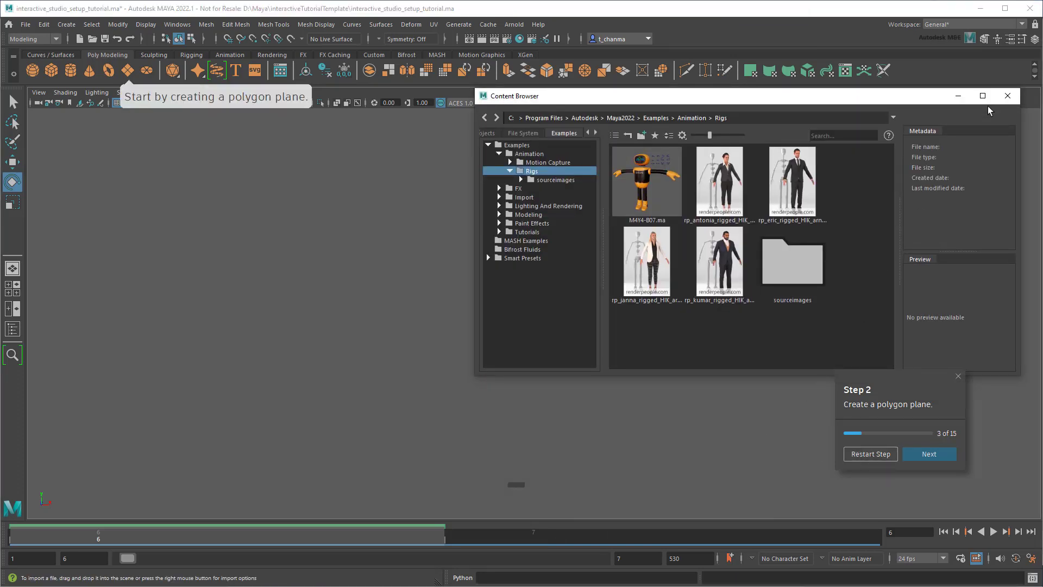
pyautogui.click(1007, 95)
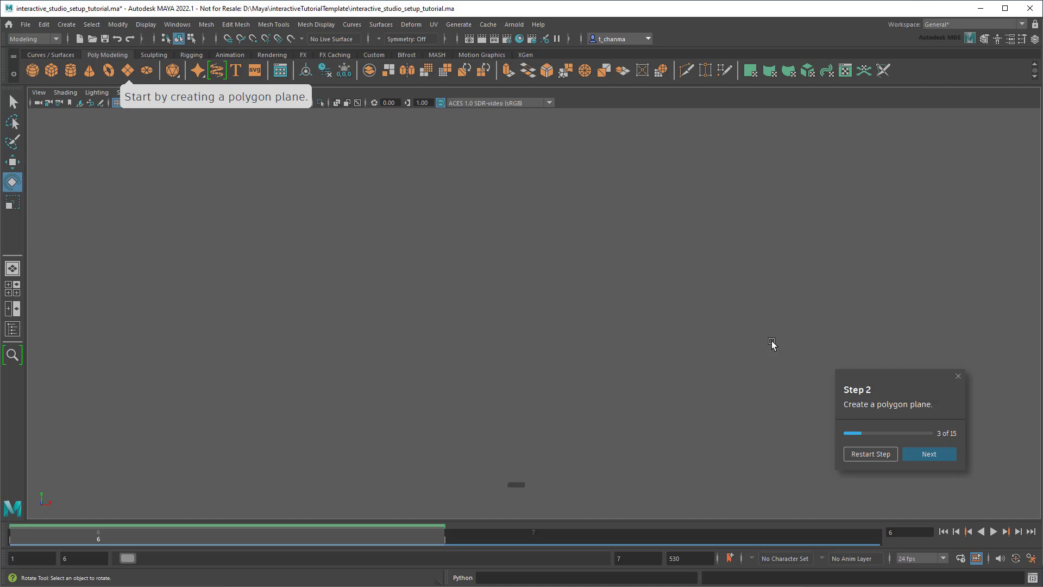
pyautogui.click(26, 25)
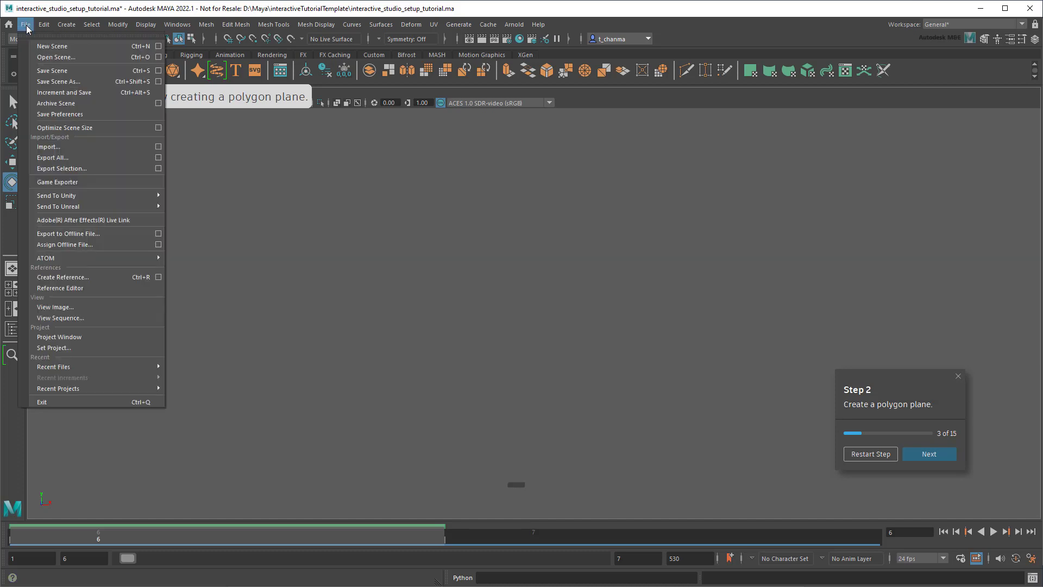
pyautogui.click(106, 114)
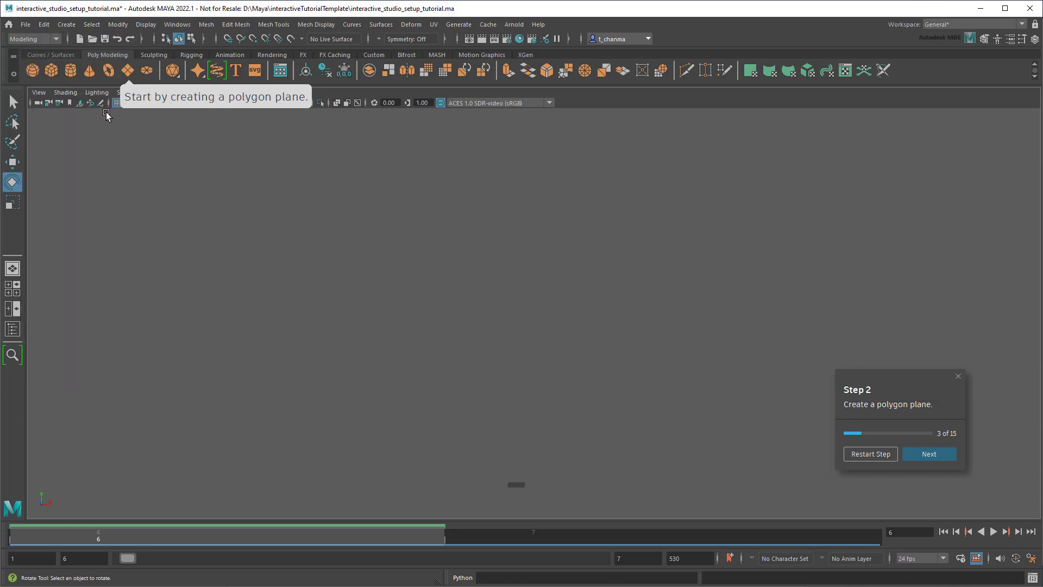
pyautogui.click(347, 578)
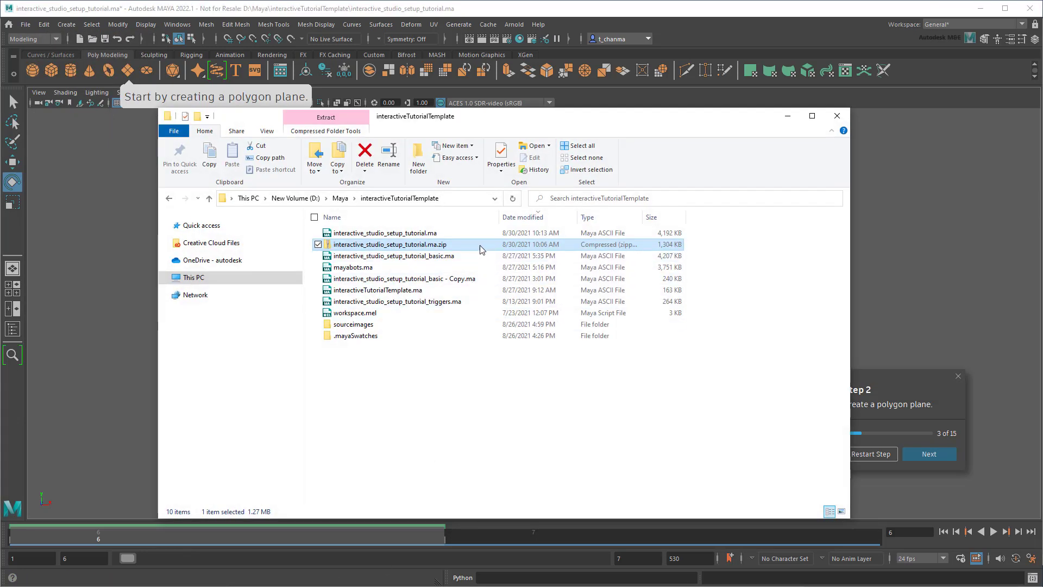
pyautogui.click(784, 116)
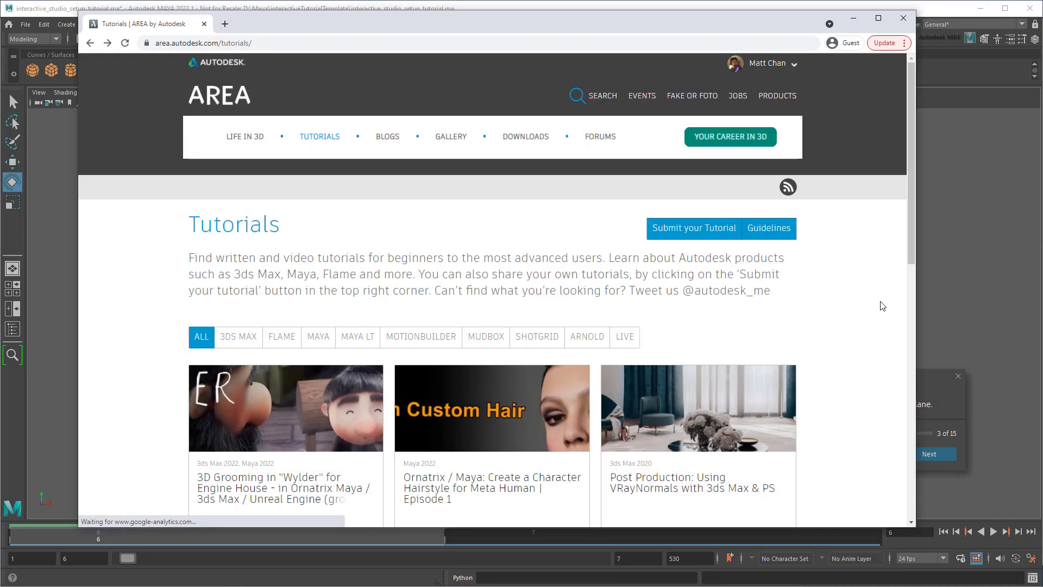
pyautogui.scroll(-5, 879, 302)
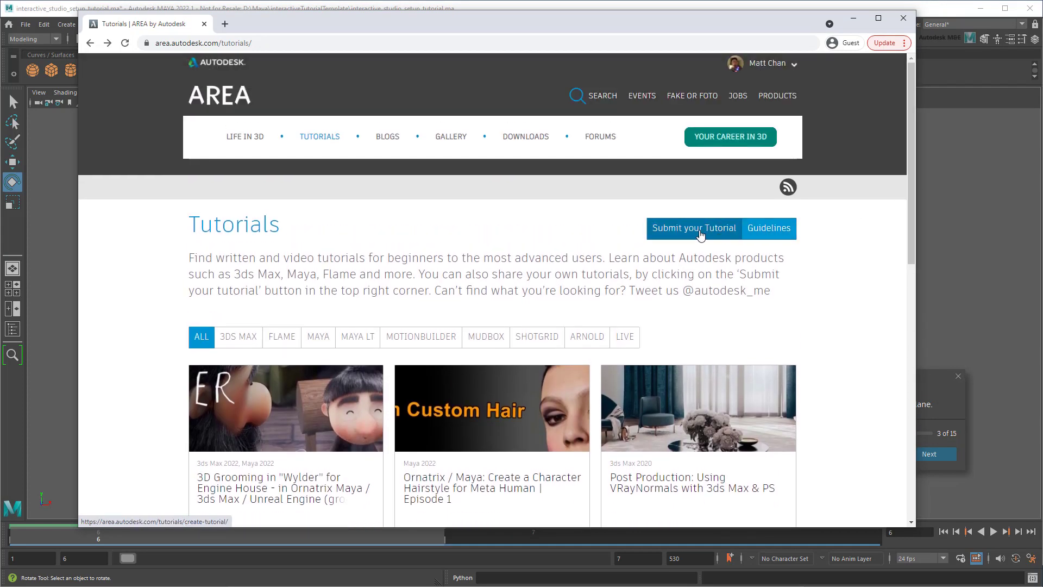
# Step: Enter the studio-lighting tutorial title with Beginner level, Film & VFX industry and Interactive Tutorial type
pyautogui.click(694, 228)
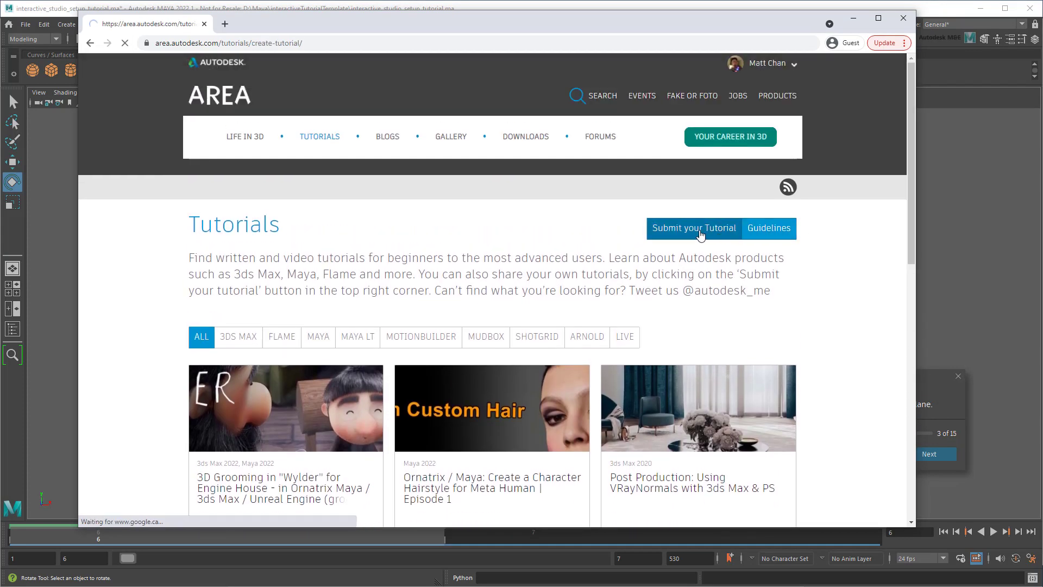
pyautogui.click(484, 339)
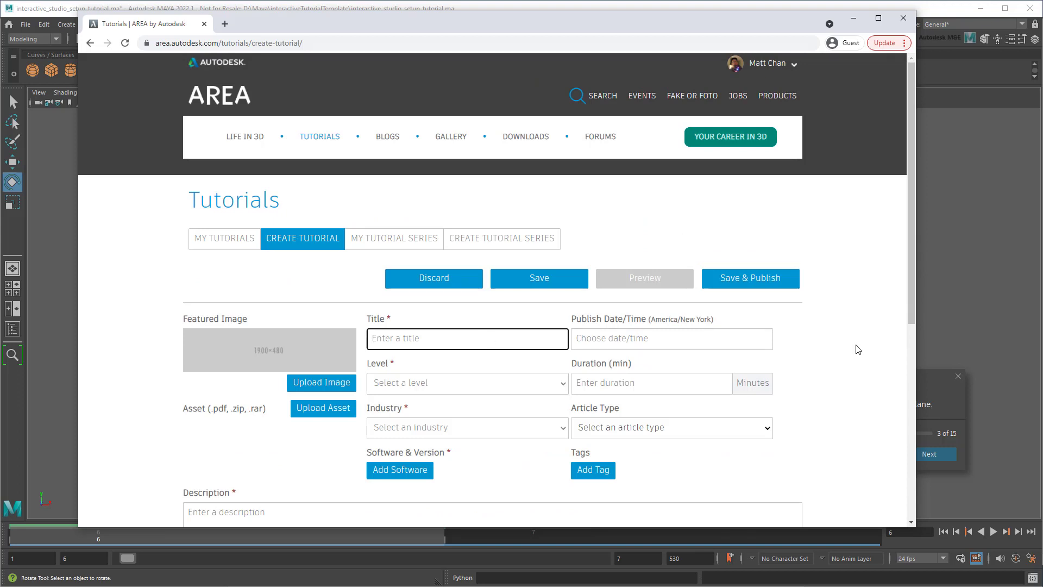
pyautogui.write('How to set up quick studio lighting (Interactive')
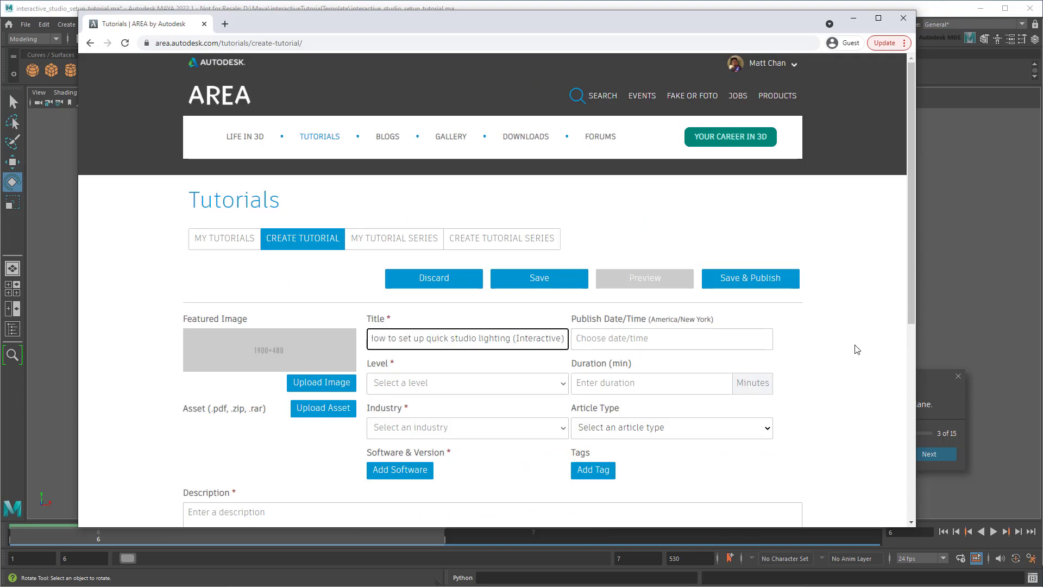
pyautogui.click(546, 390)
pyautogui.click(546, 427)
pyautogui.click(550, 447)
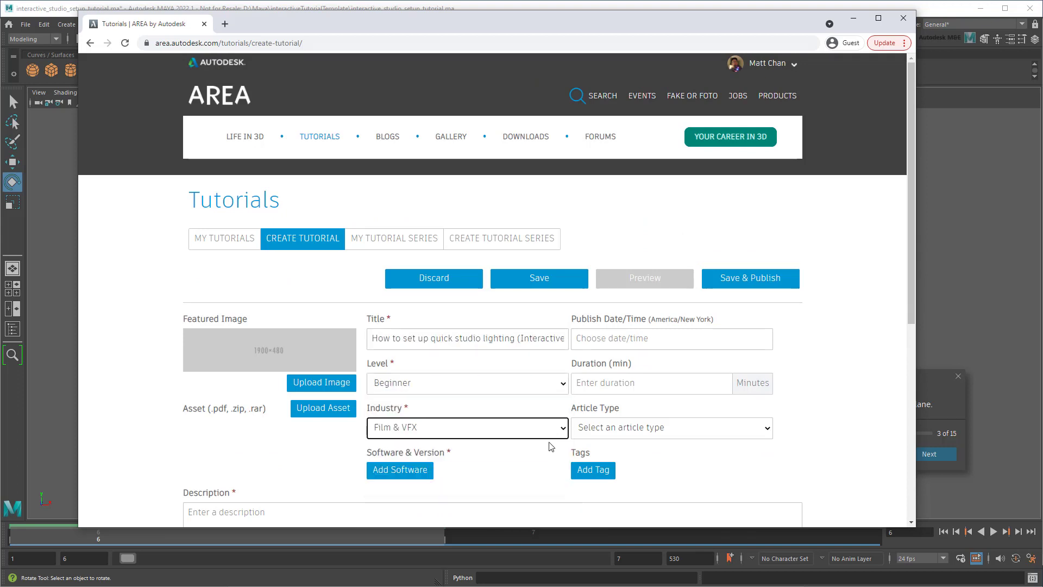
pyautogui.click(768, 433)
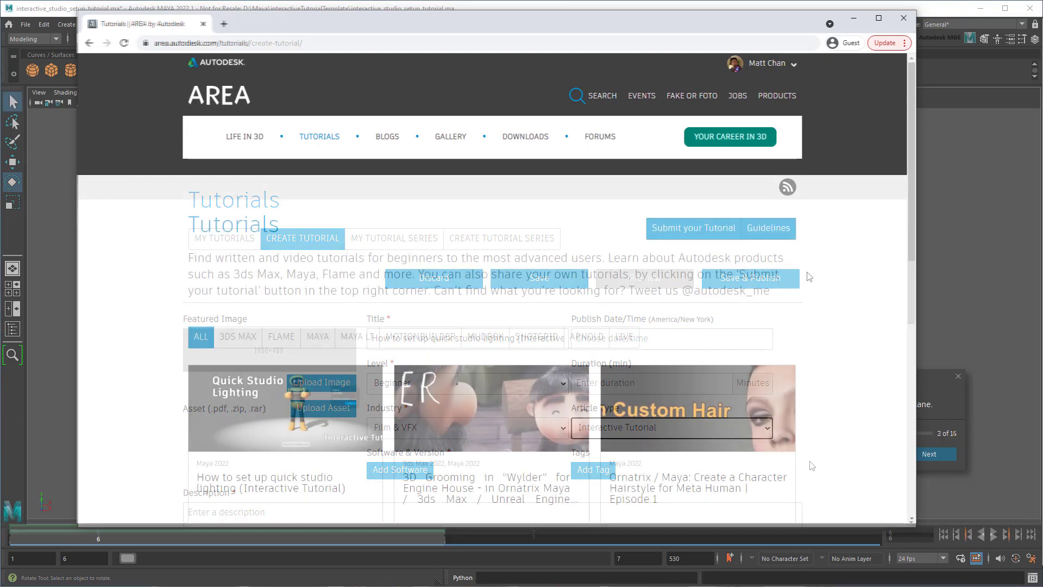
pyautogui.scroll(-2, 807, 274)
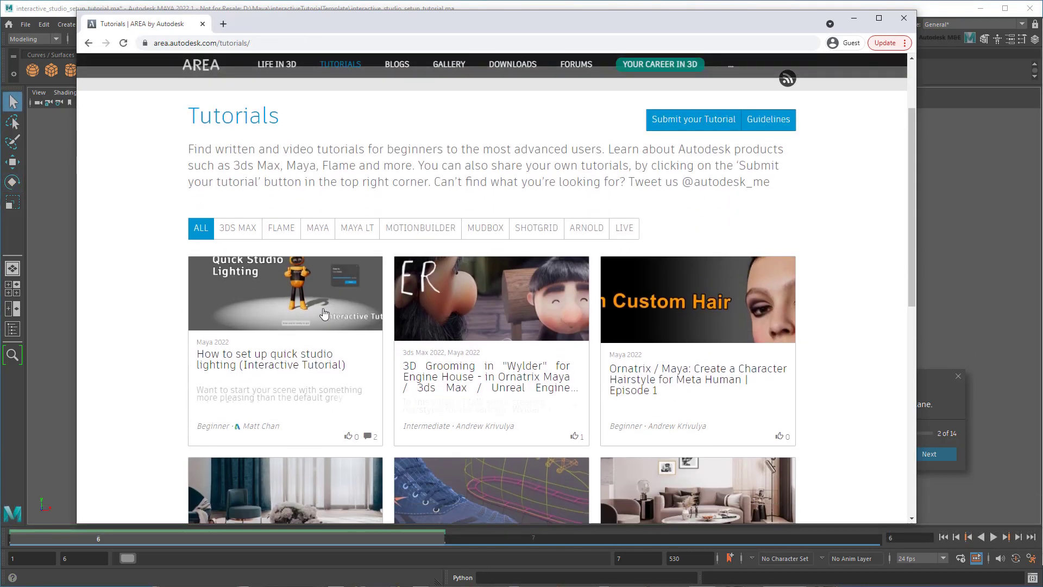
# Step: Open the Quick Studio Lighting card from the AREA Tutorials listing
pyautogui.click(319, 313)
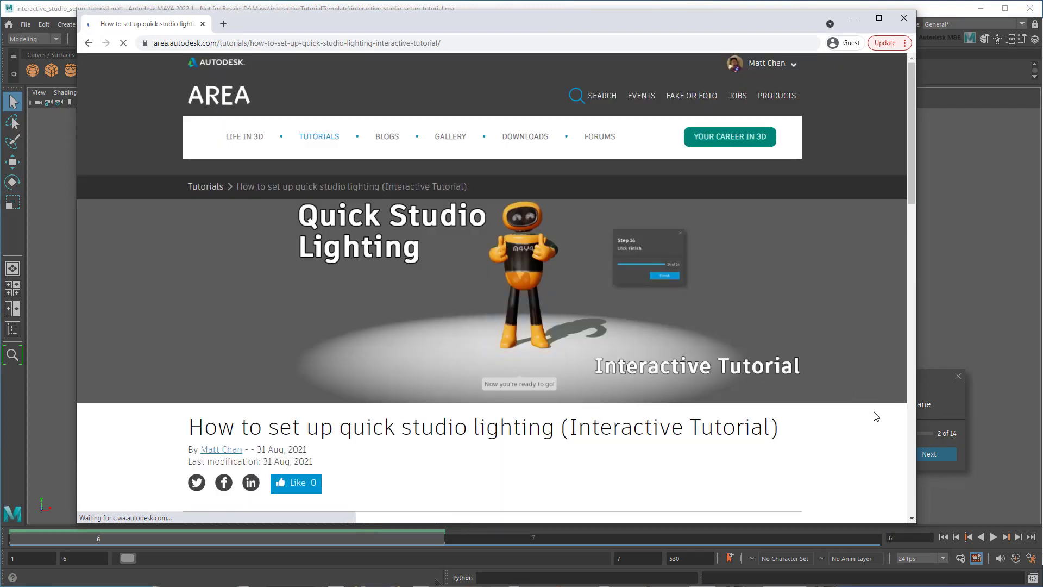
pyautogui.scroll(-3, 862, 459)
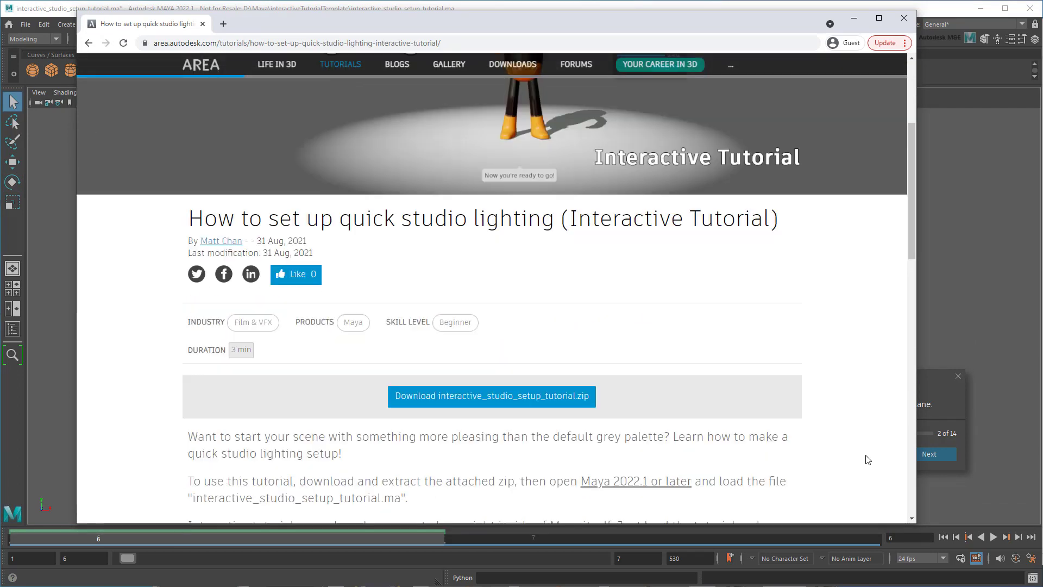
pyautogui.scroll(-3, 866, 459)
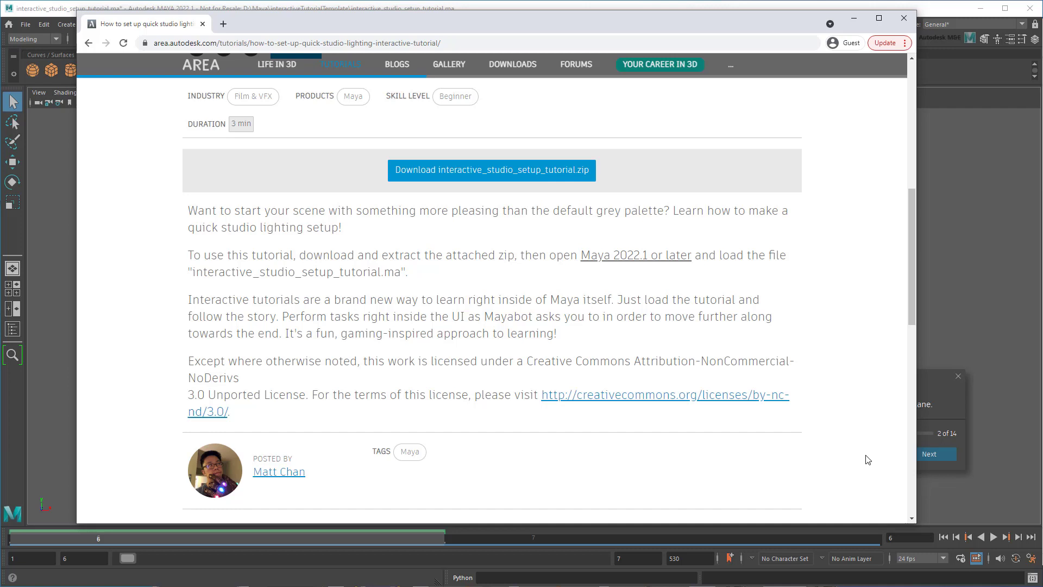